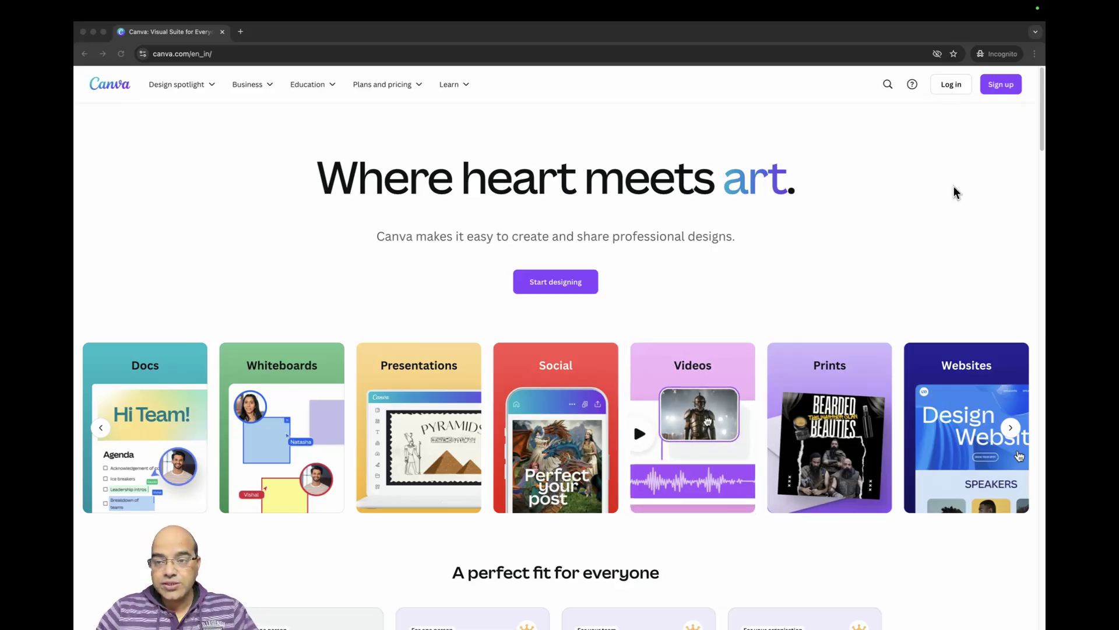
Sign up for Canva with the Google account and approve sharing its profile details.
click(1001, 86)
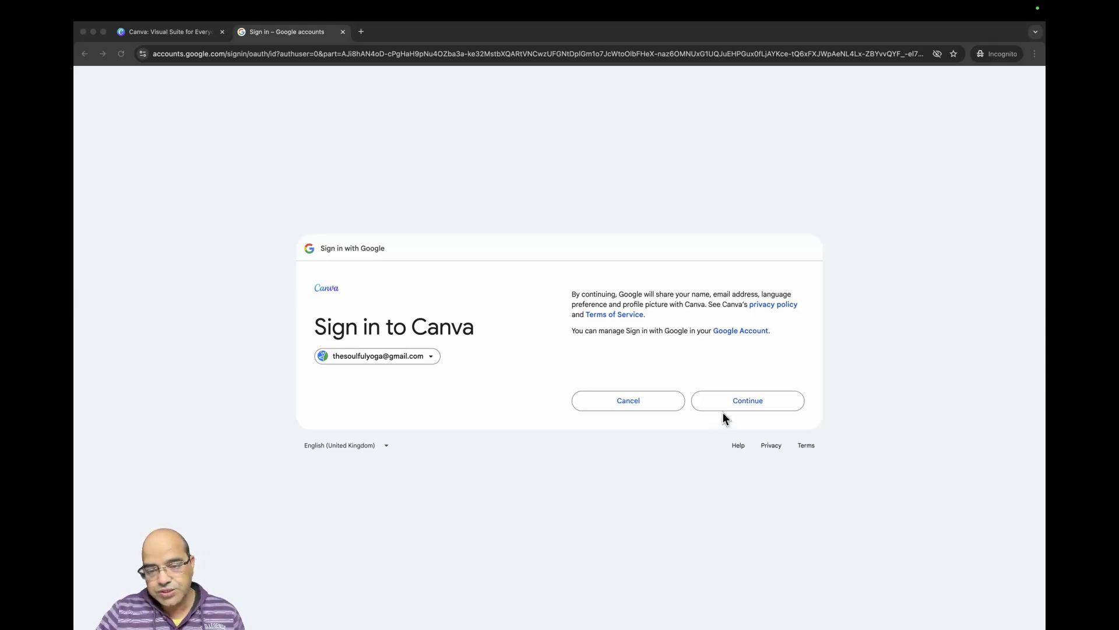
click(738, 397)
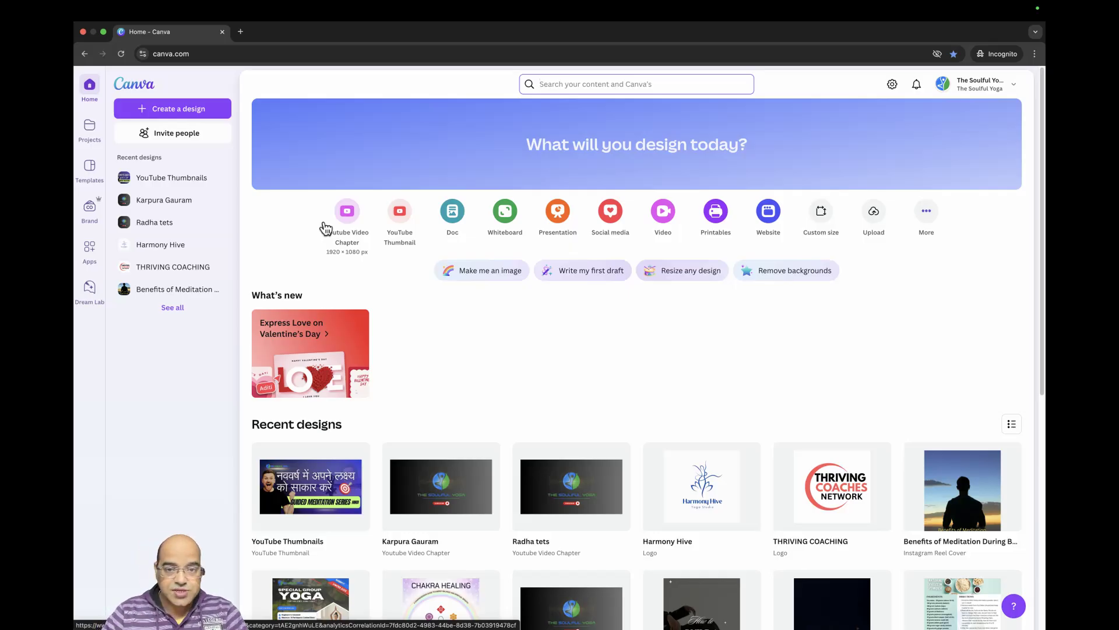
Search the design formats for "instagram" and create a blank Instagram Reel design at 1080 × 1920 px.
click(188, 110)
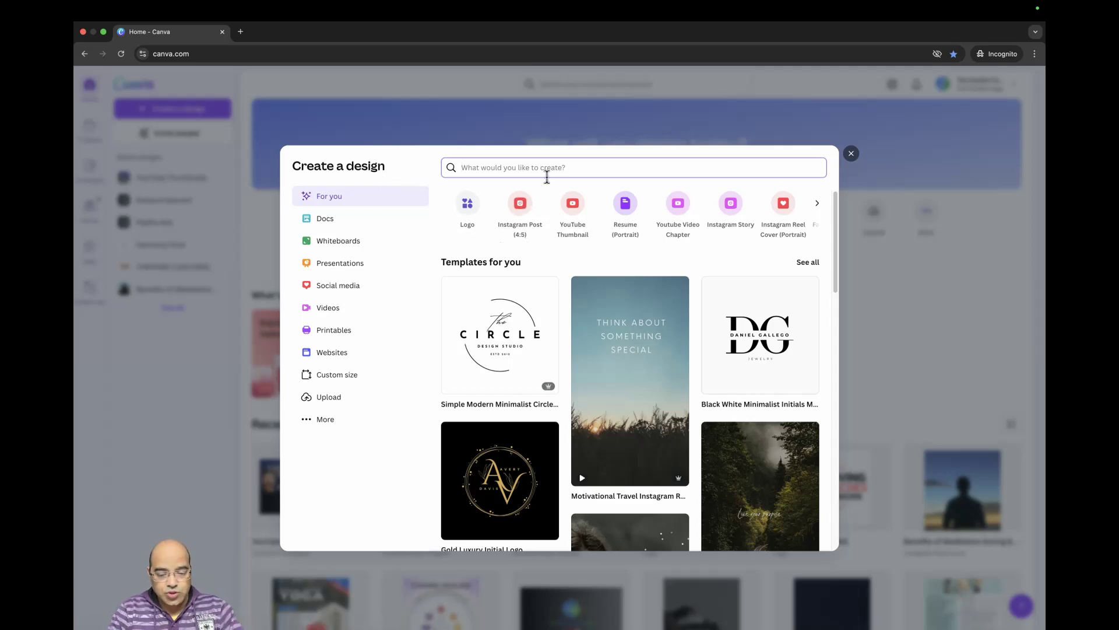
text(instagram)
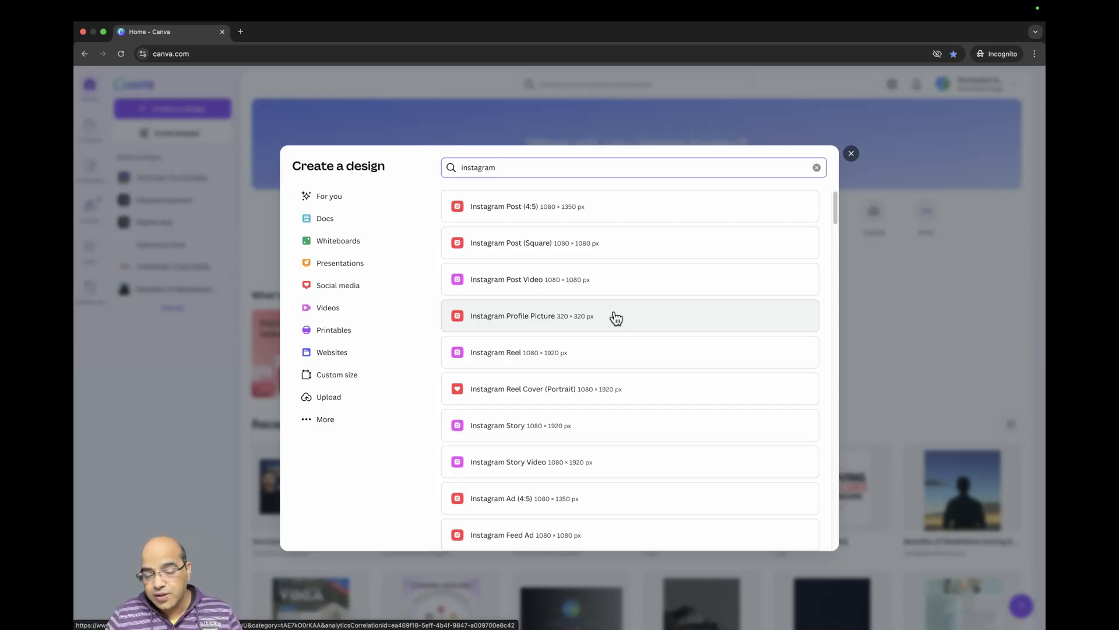
scroll(603, 362, down, 2)
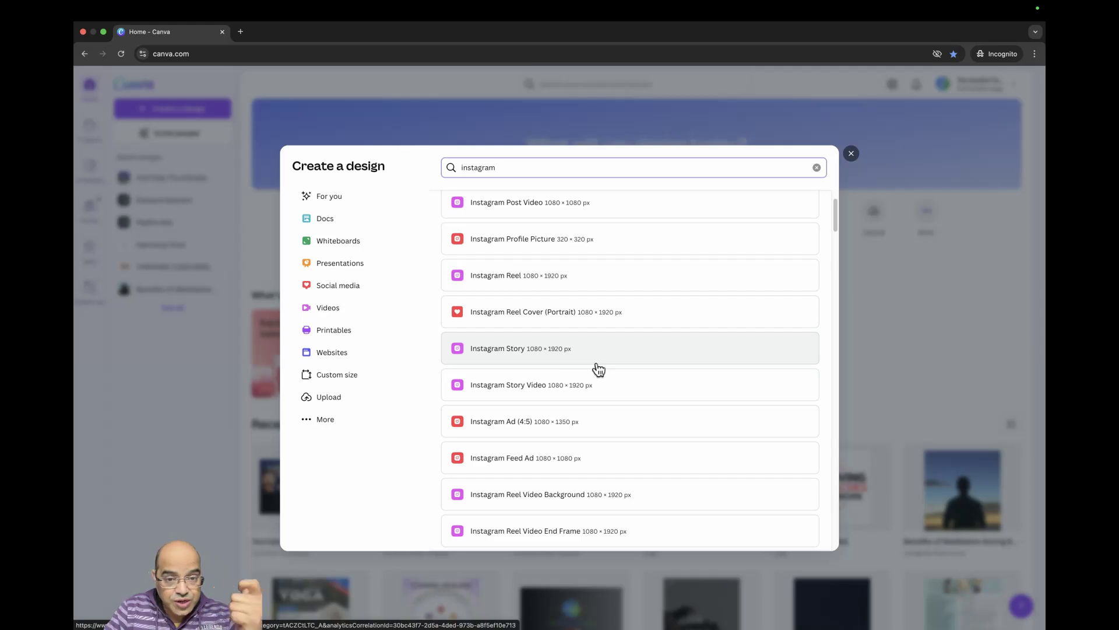
scroll(598, 369, down, 2)
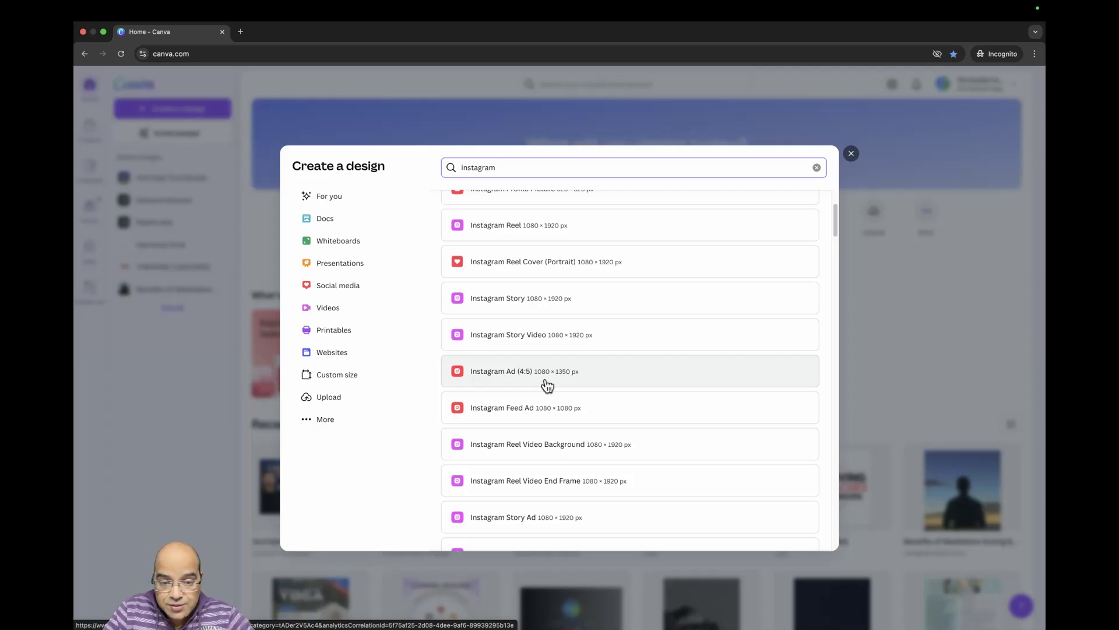
scroll(546, 385, down, 2)
scroll(547, 385, down, 1)
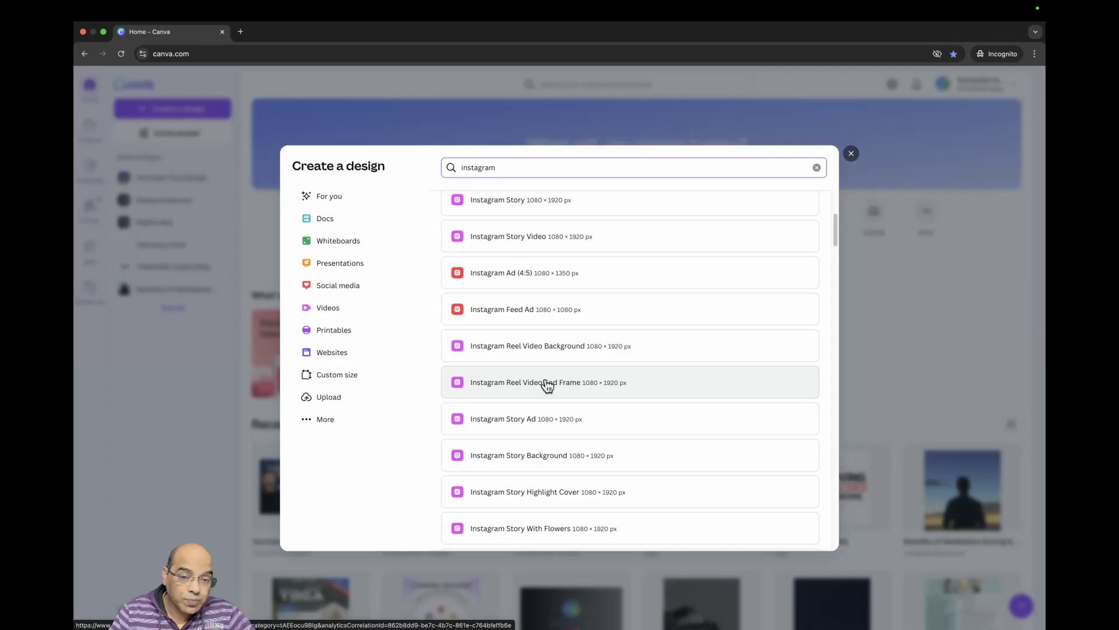
scroll(546, 385, down, 2)
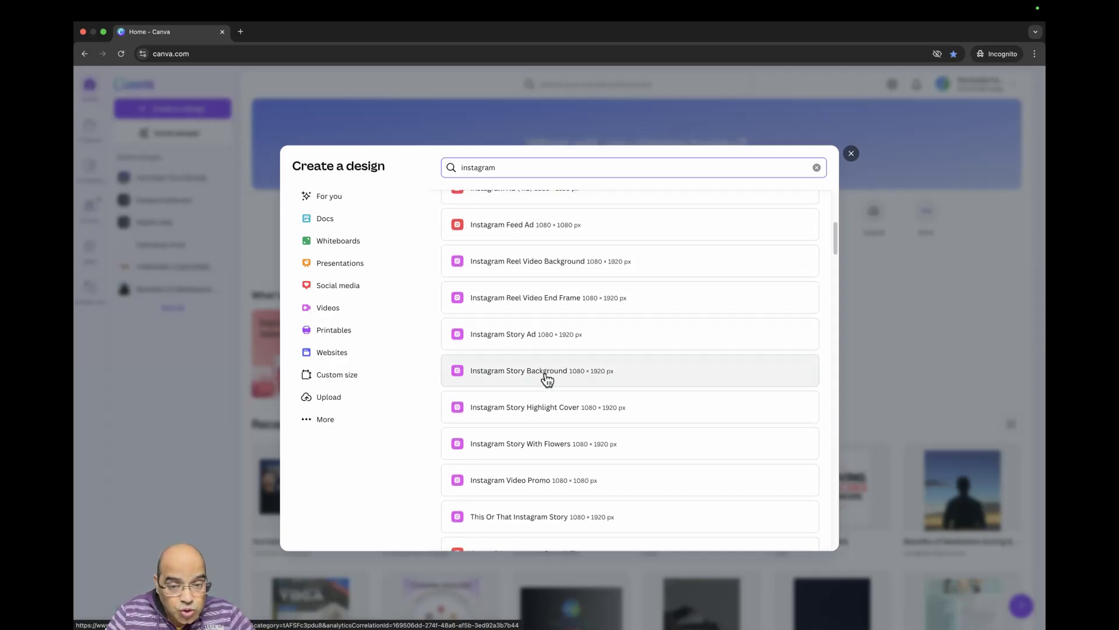
scroll(547, 379, down, 3)
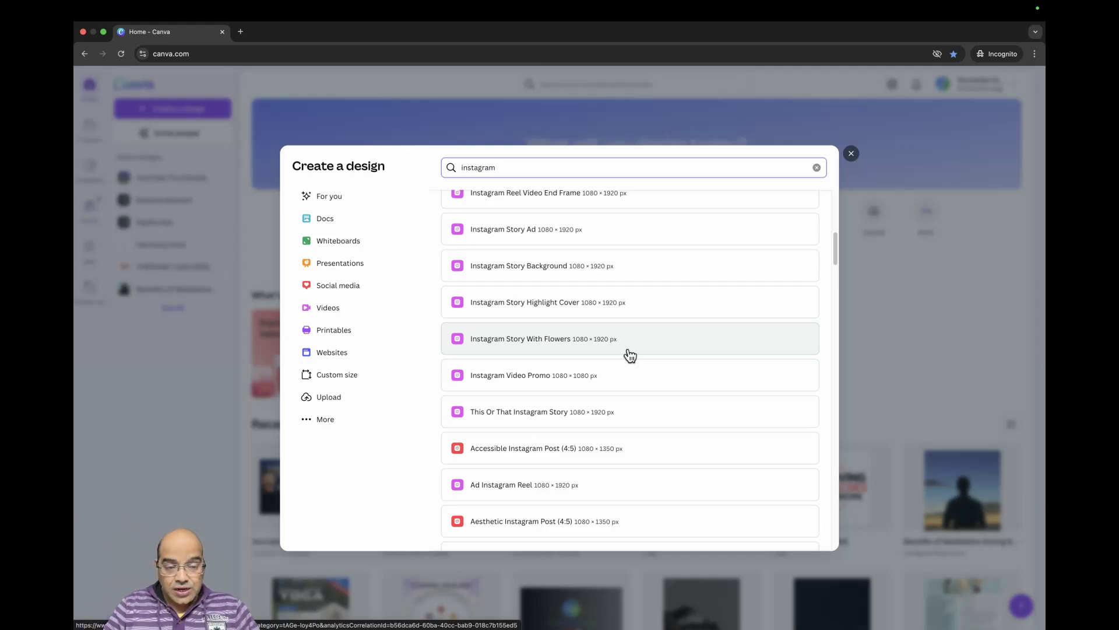
scroll(630, 355, up, 10)
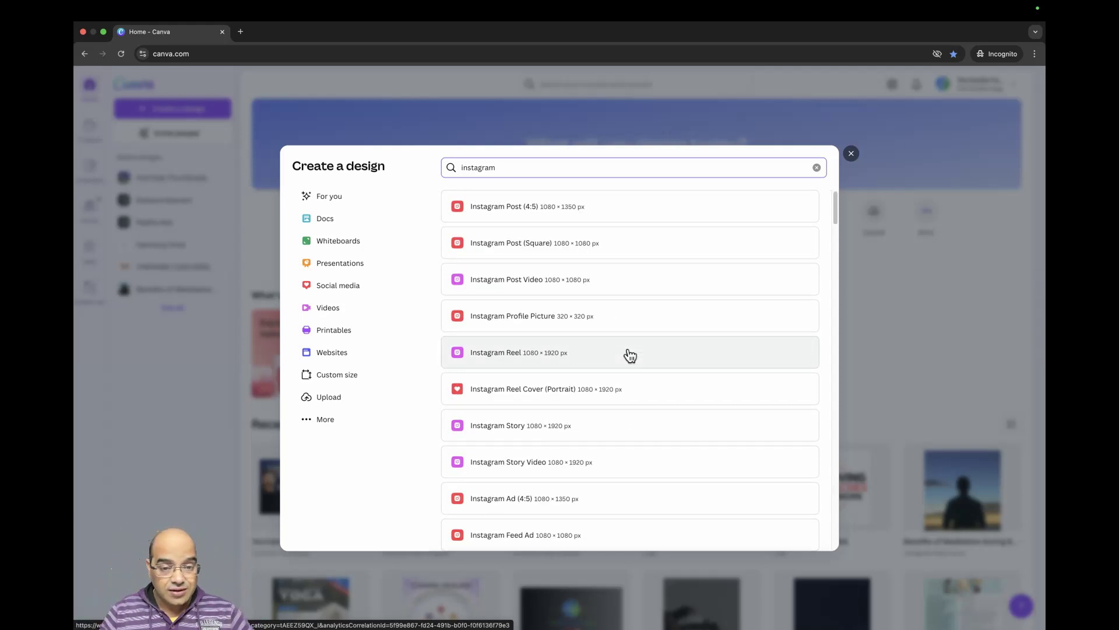
click(530, 353)
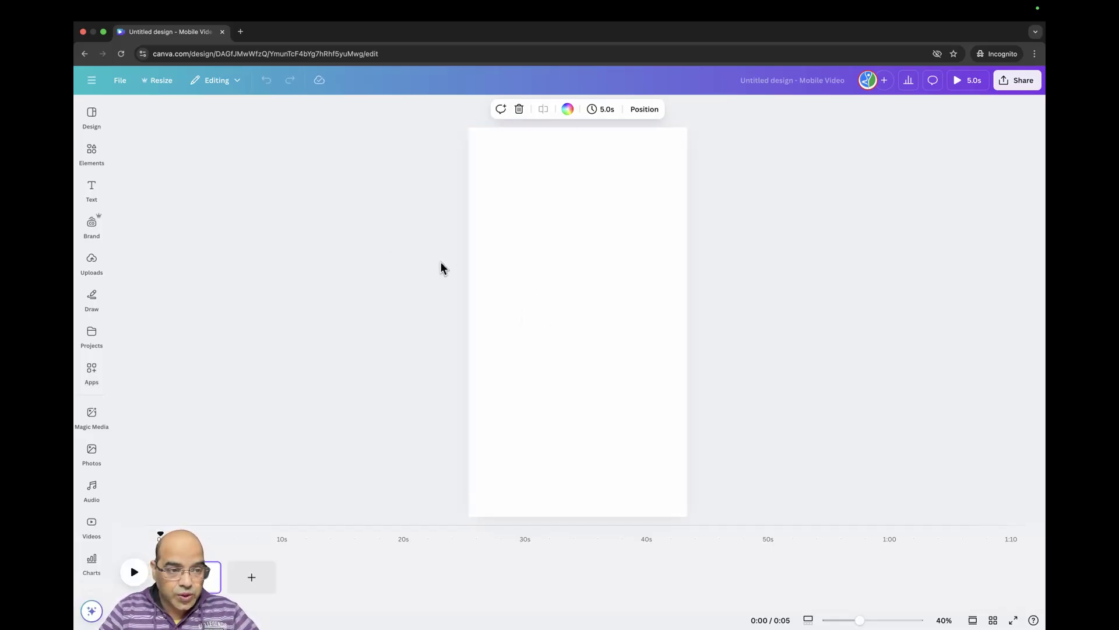
Browse the Mobile Video templates, including the premium suggestions and the general results.
click(93, 262)
click(94, 262)
click(93, 113)
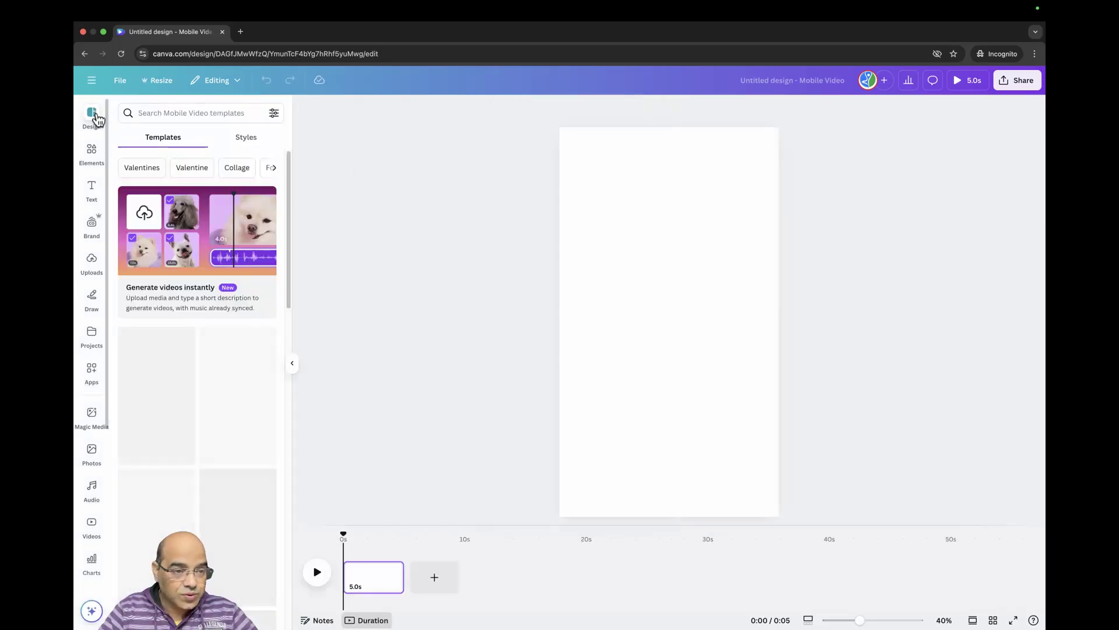
scroll(174, 427, down, 2)
scroll(174, 428, up, 2)
scroll(174, 430, down, 3)
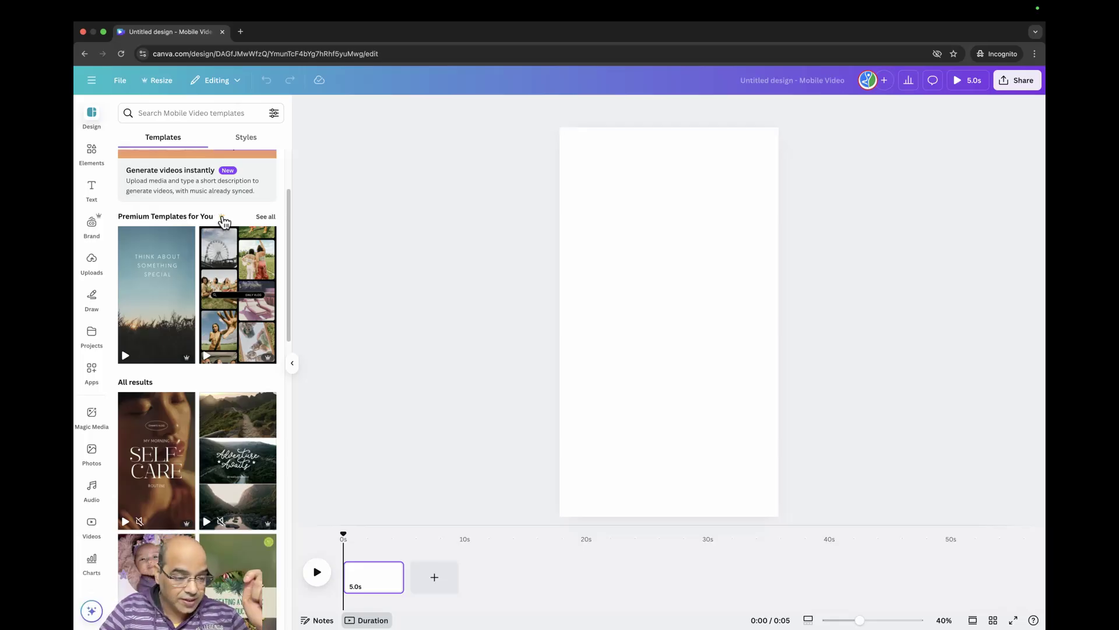
scroll(221, 459, down, 5)
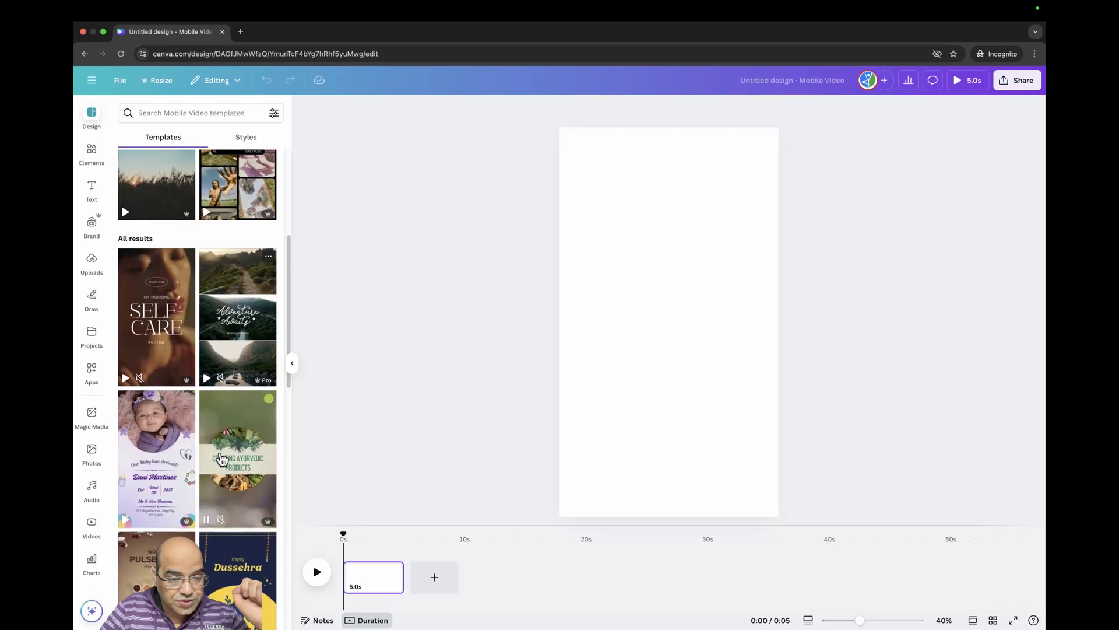
scroll(222, 459, down, 1)
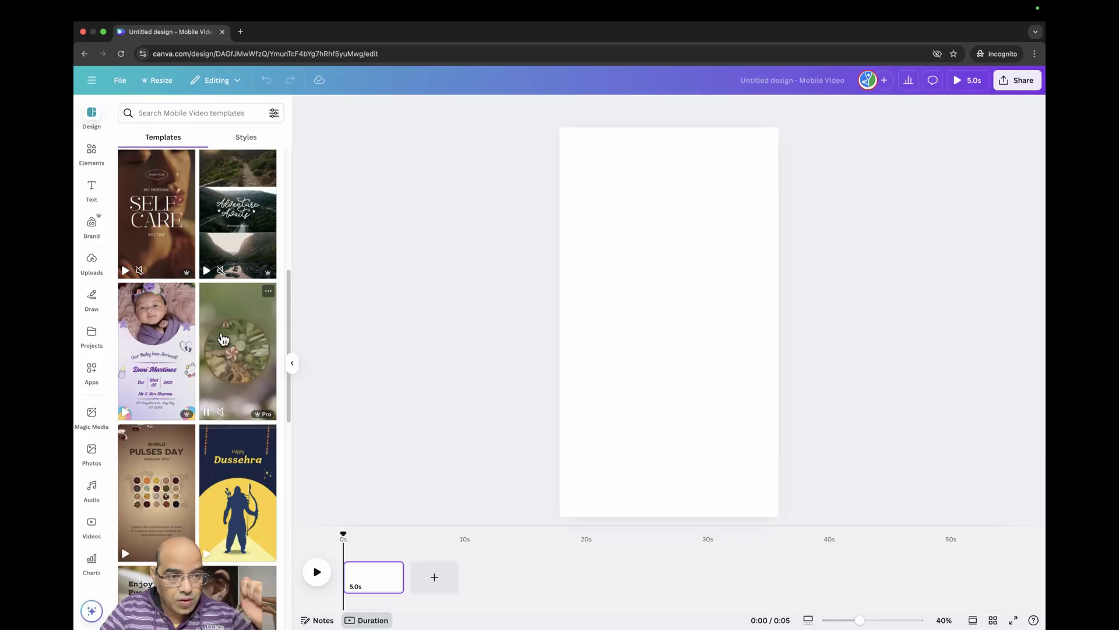
scroll(223, 344, up, 5)
scroll(224, 338, up, 2)
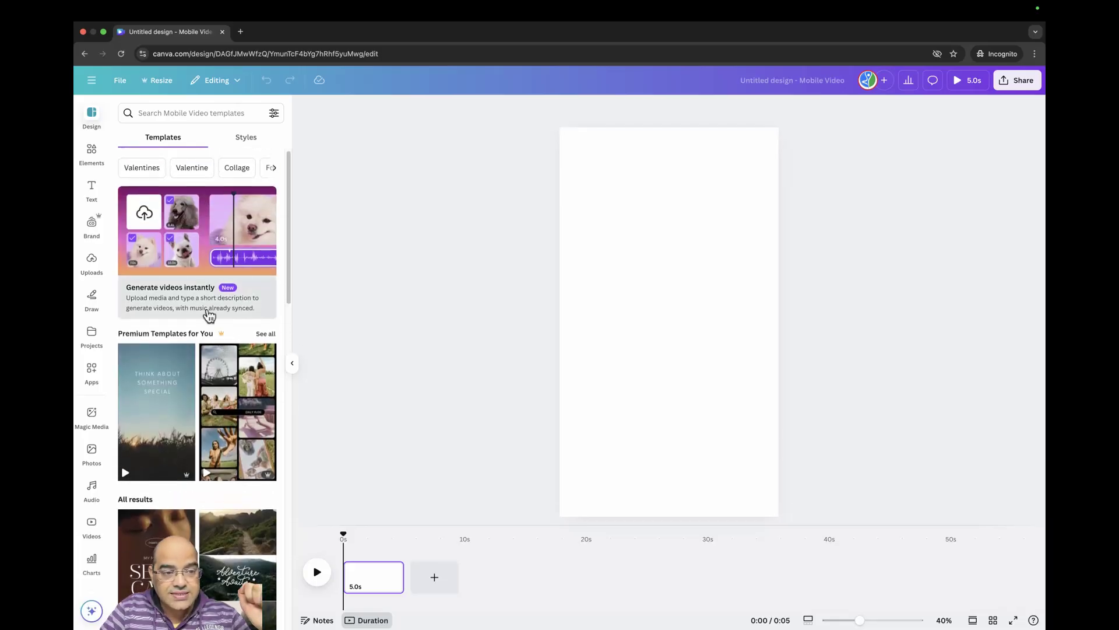
From all the premium templates, apply all 5 pages of the White Minimalist Self-care Routine Vlog Instagram Reel.
click(265, 332)
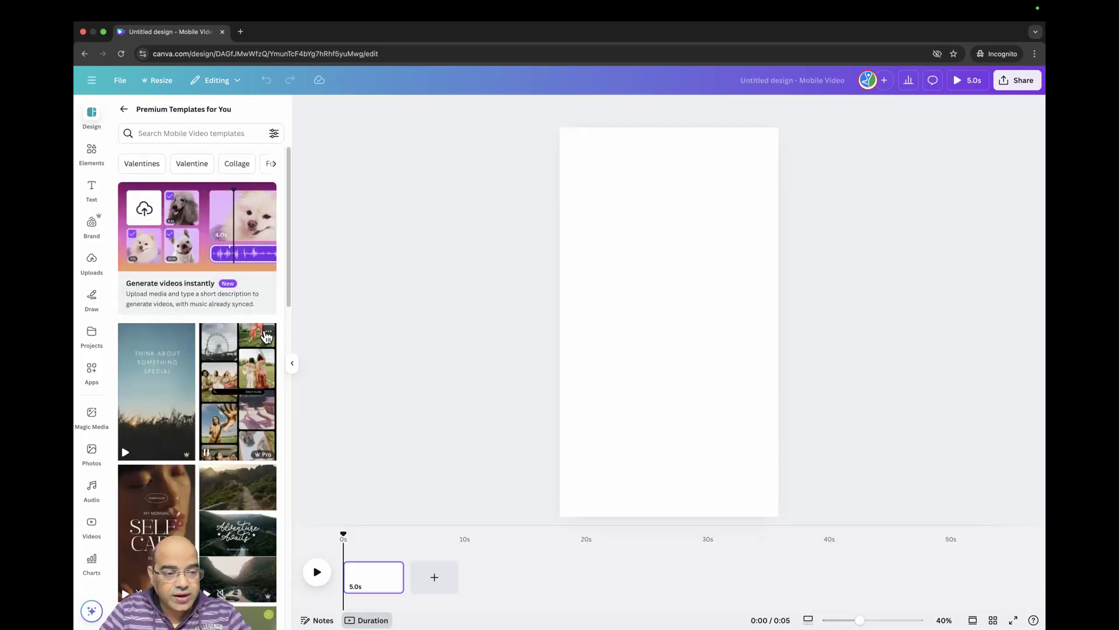
scroll(232, 448, down, 4)
scroll(232, 448, up, 4)
scroll(232, 448, down, 5)
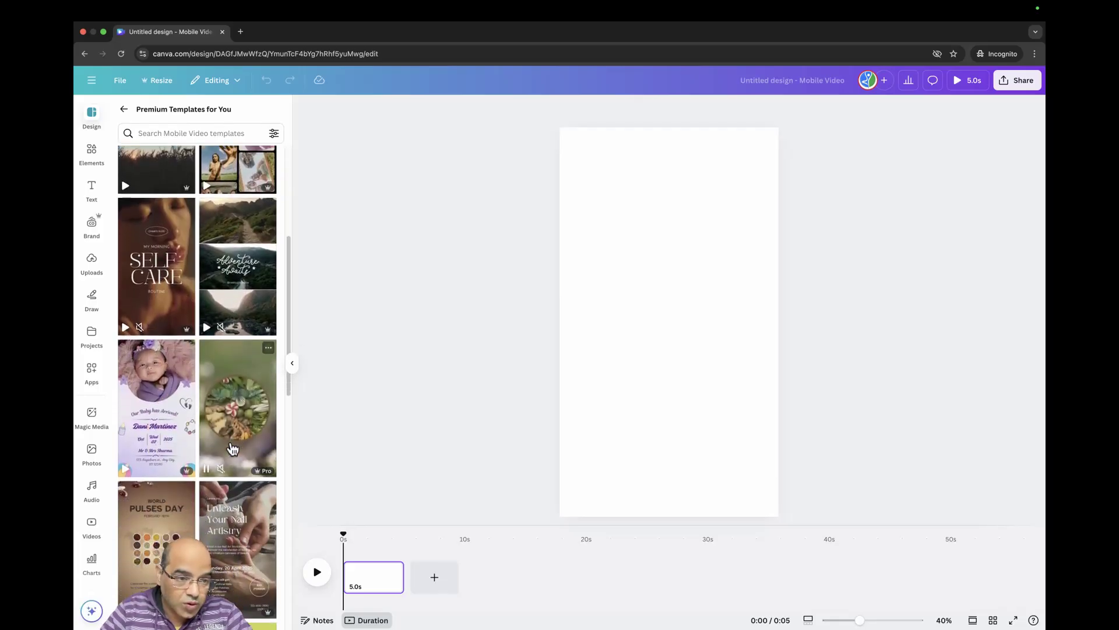
click(166, 286)
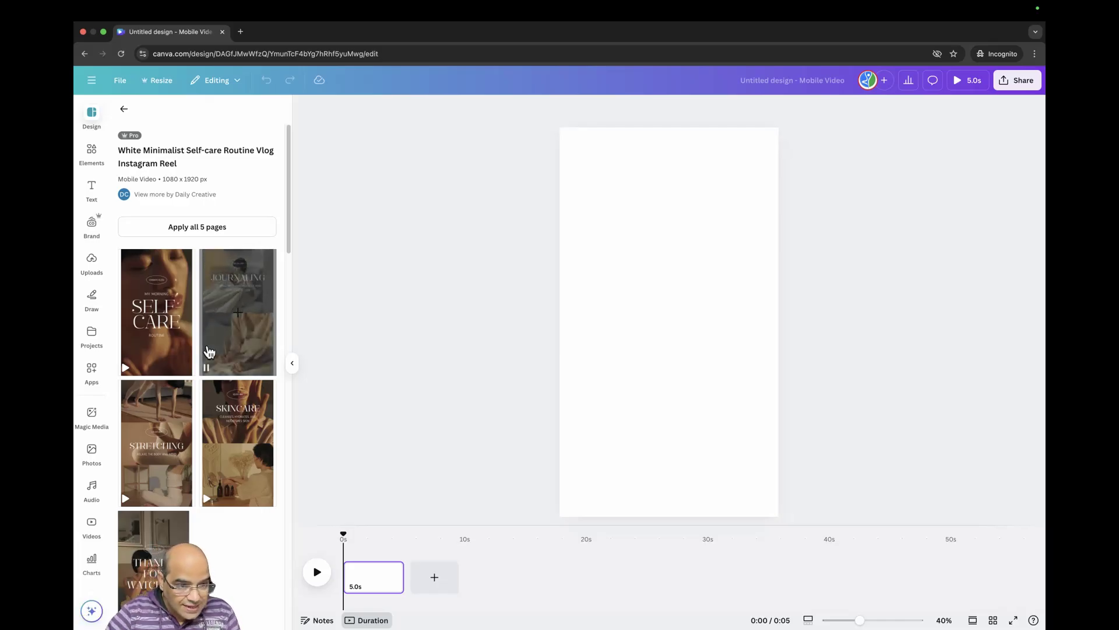
click(211, 230)
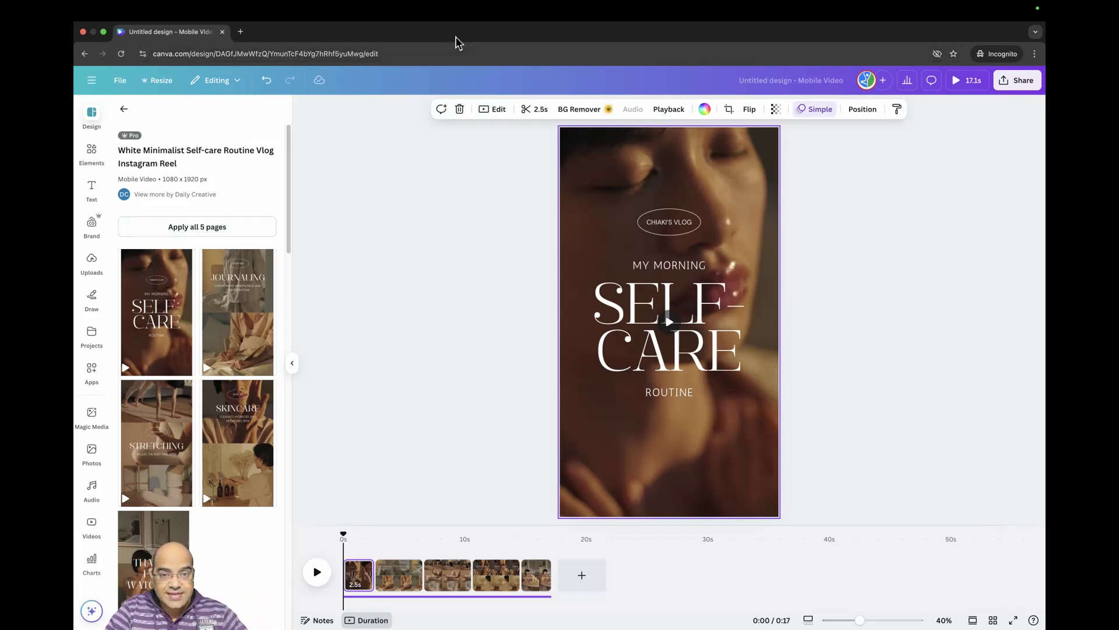
Play the full reel preview through to its closing page, then return to the editor.
click(963, 92)
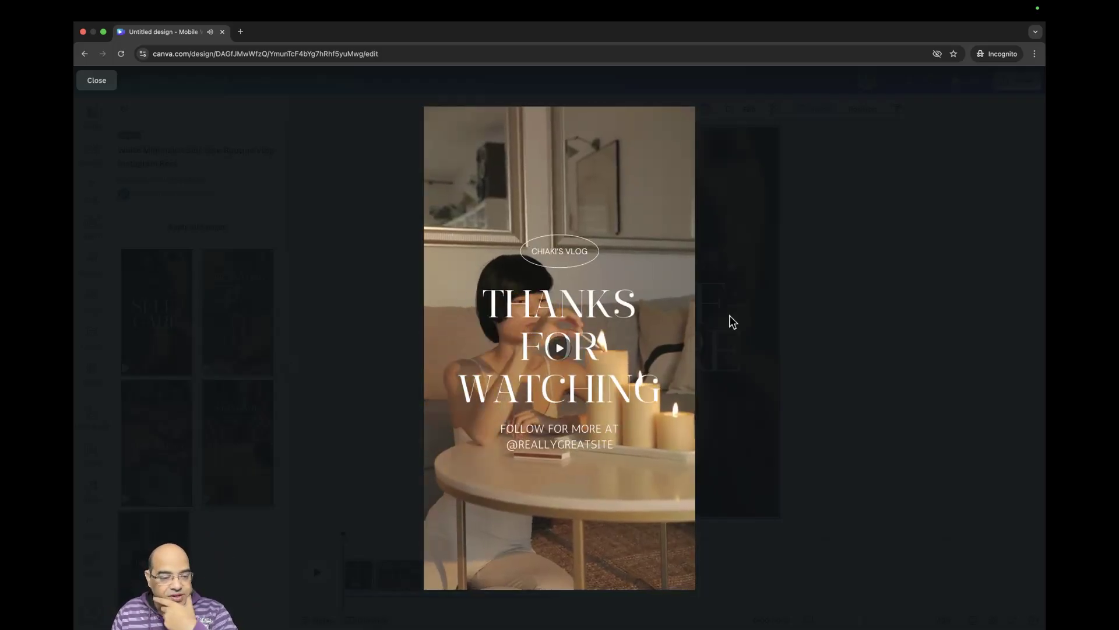
click(733, 321)
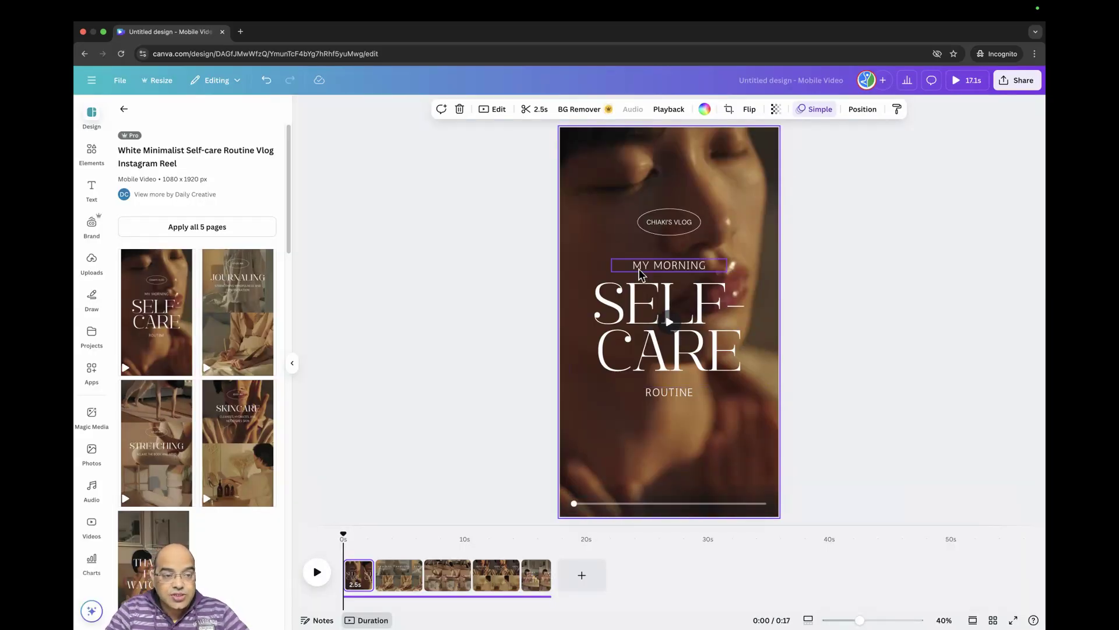
Replace the oval label's text on the first page with the creator's first name followed by "'s vlog".
mouse_move(164, 309)
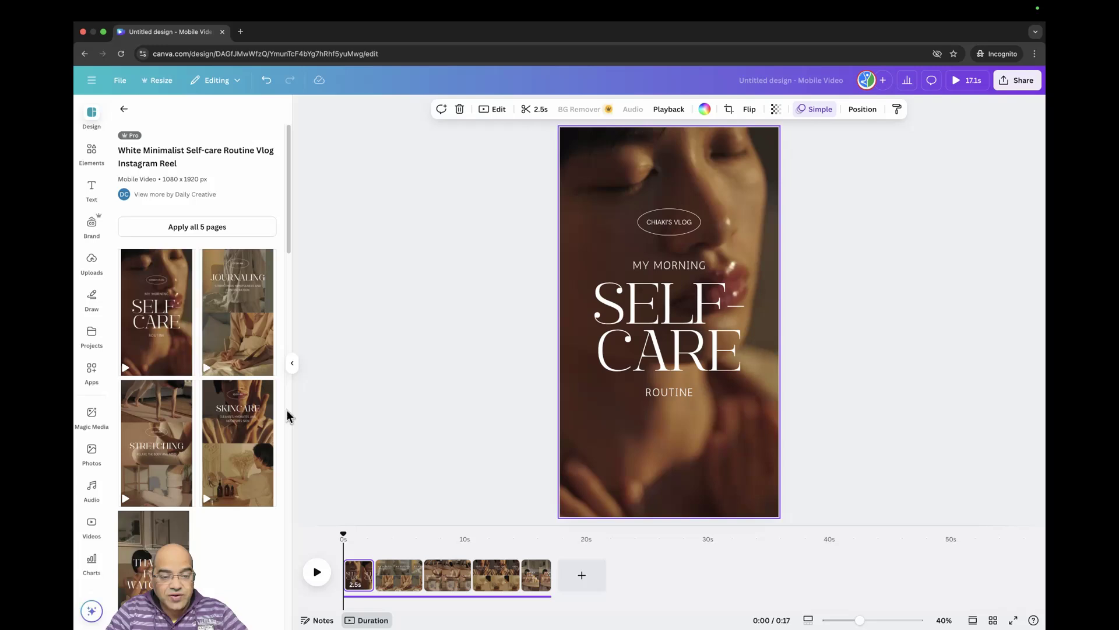
click(355, 582)
click(668, 227)
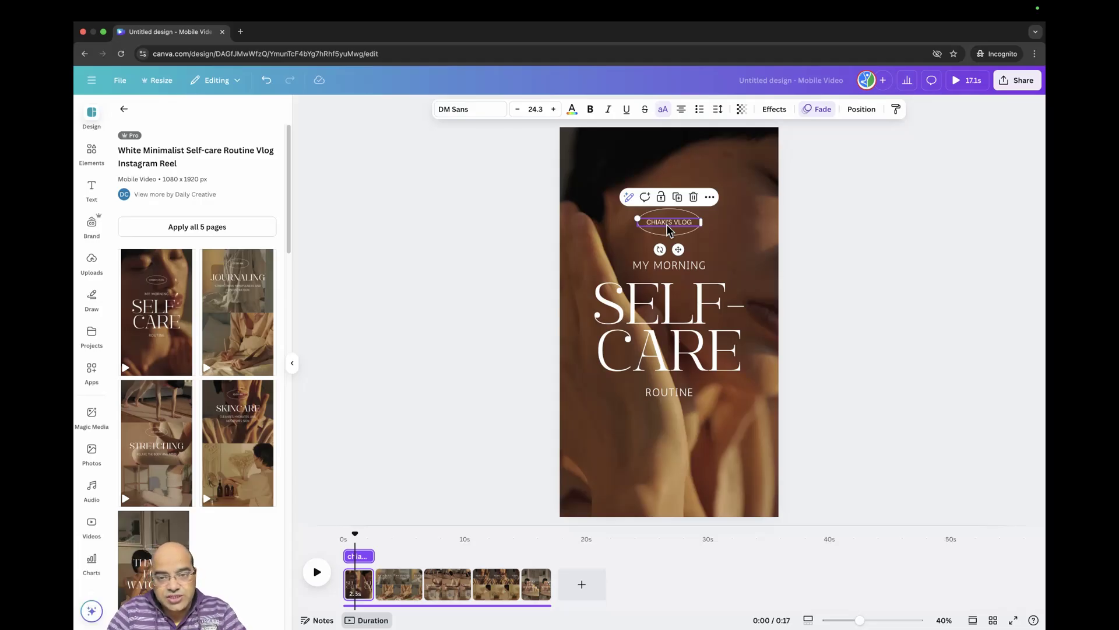
double_click(666, 225)
text(yas)
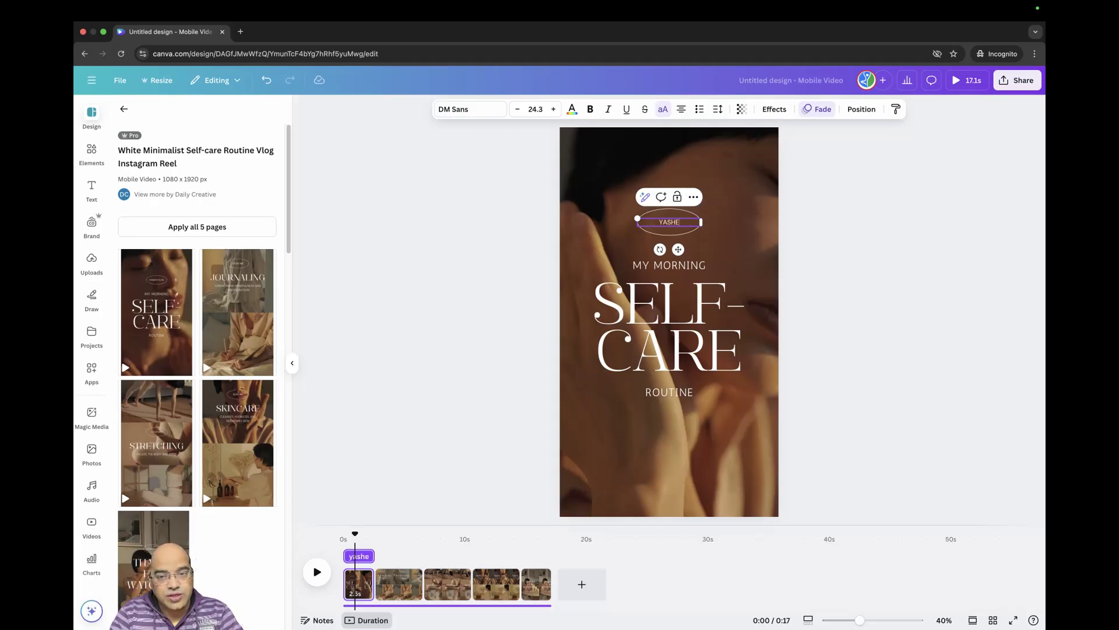
text(h's vlog)
click(816, 205)
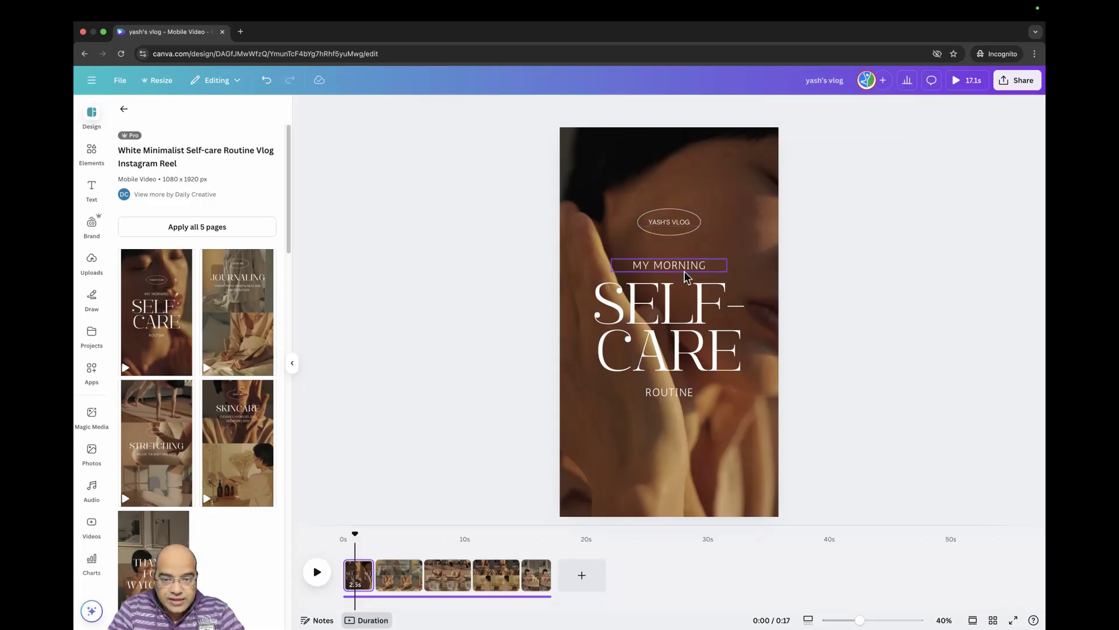
click(681, 294)
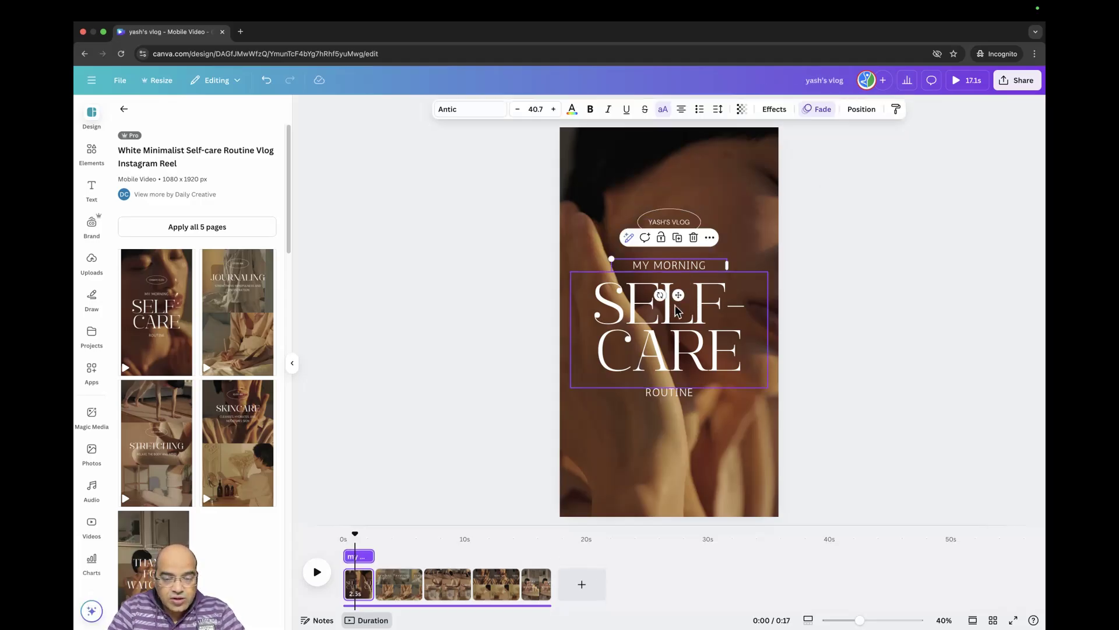
click(662, 397)
click(703, 185)
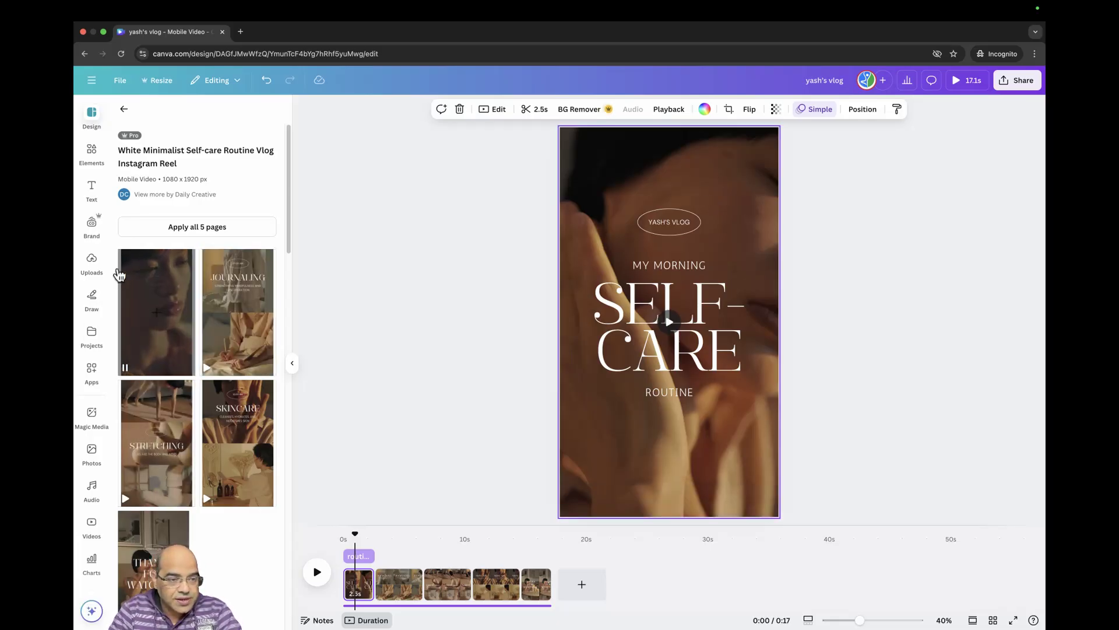
Add the uploaded 1:14 golden Buddha video to the first page.
click(92, 262)
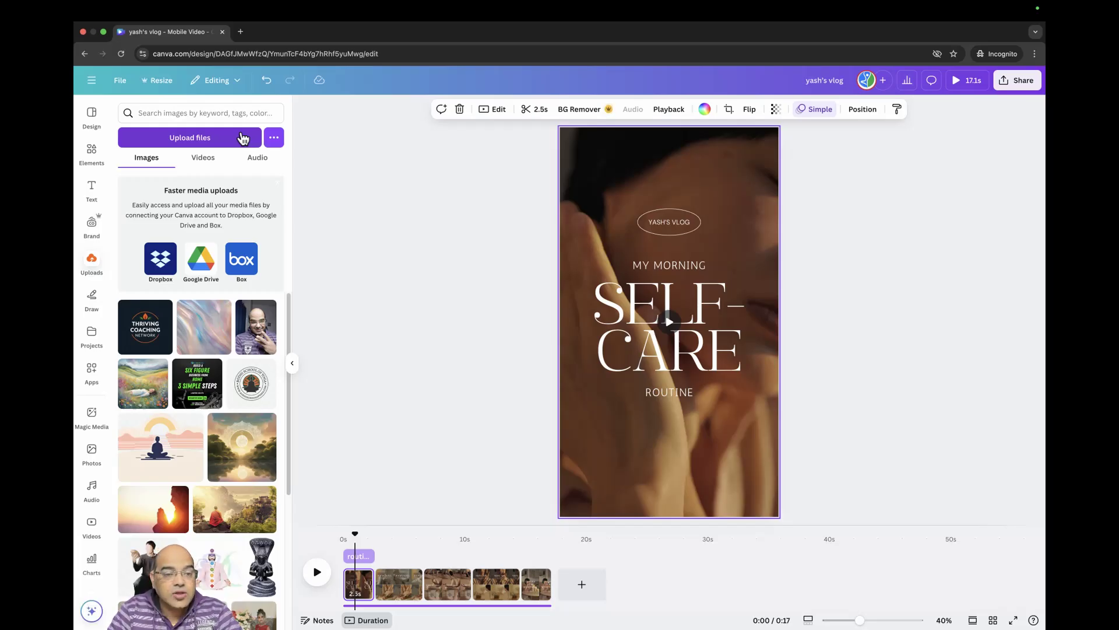
click(207, 161)
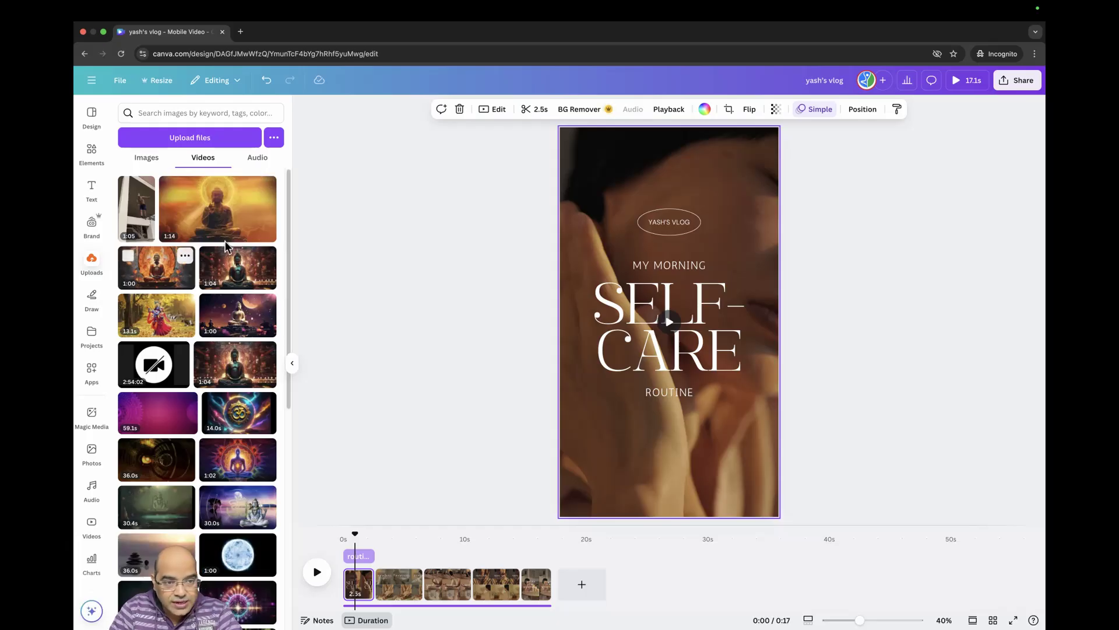
click(228, 217)
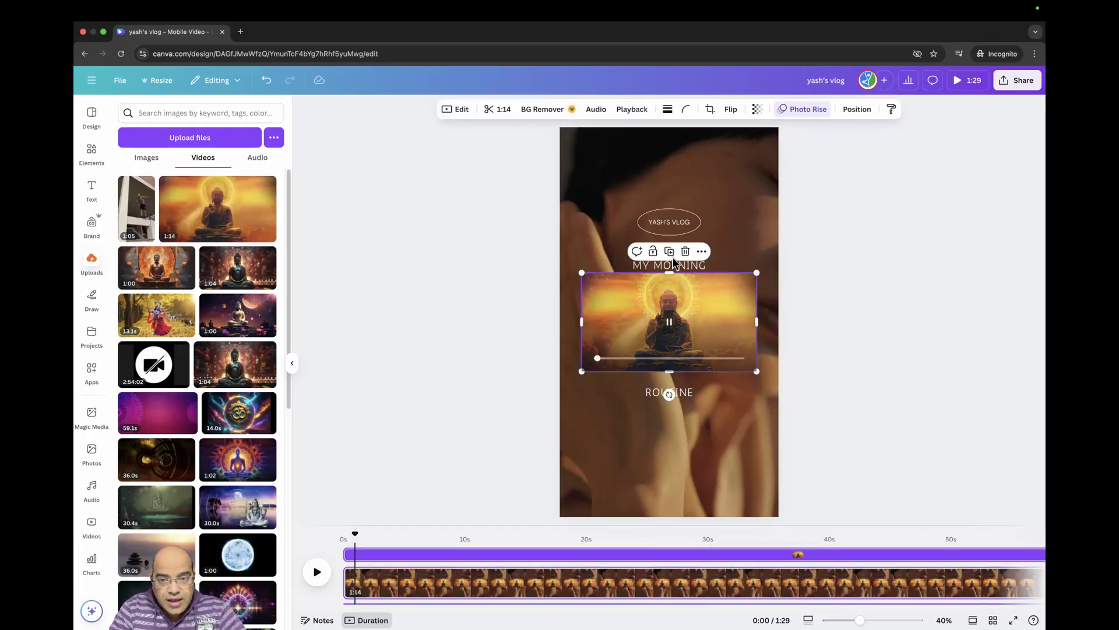
Hide the Buddha video's element timing on the first page and show it again.
right_click(680, 320)
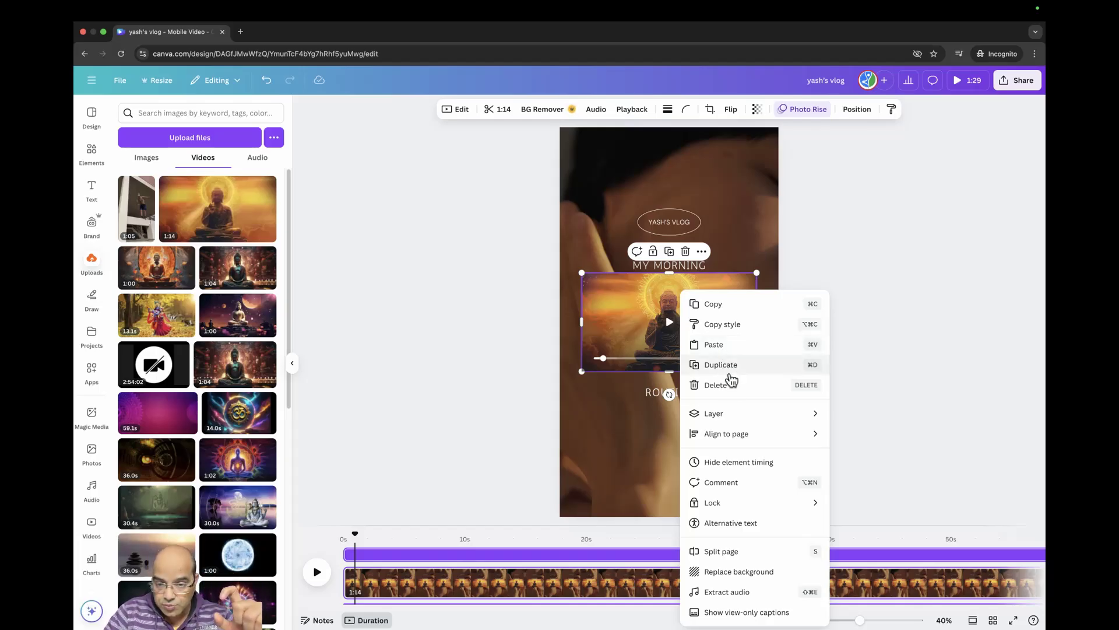
mouse_move(732, 414)
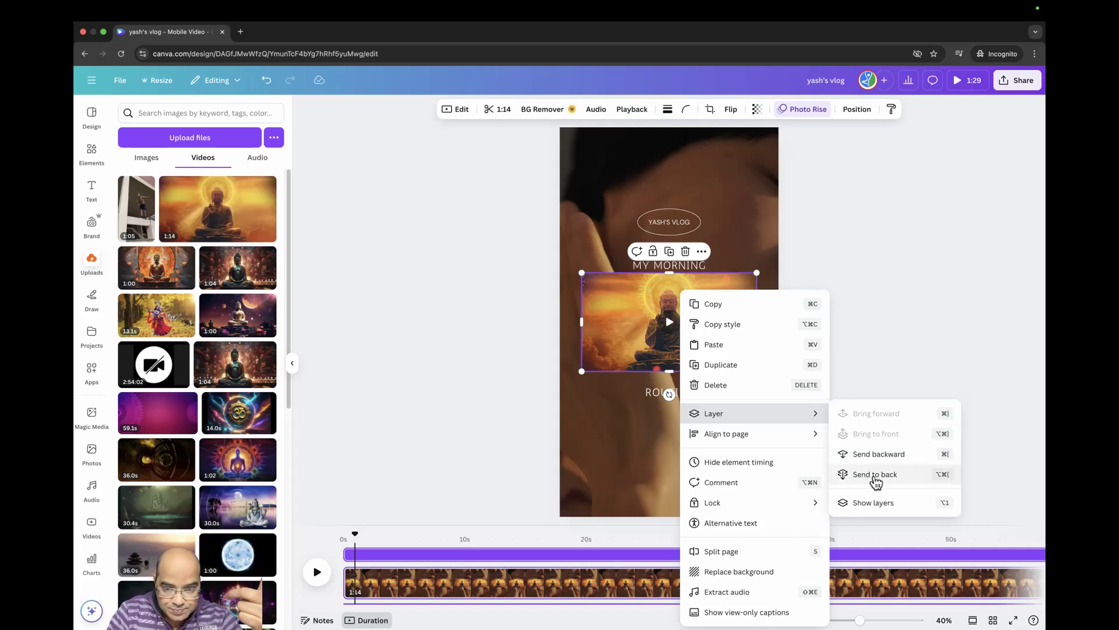
mouse_move(804, 415)
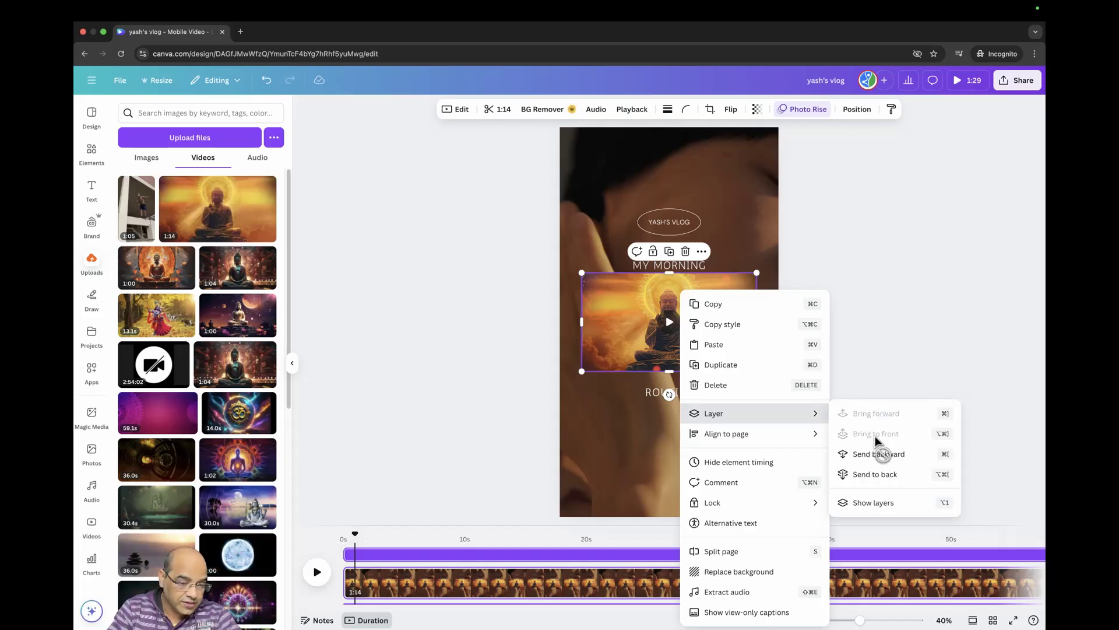
mouse_move(810, 438)
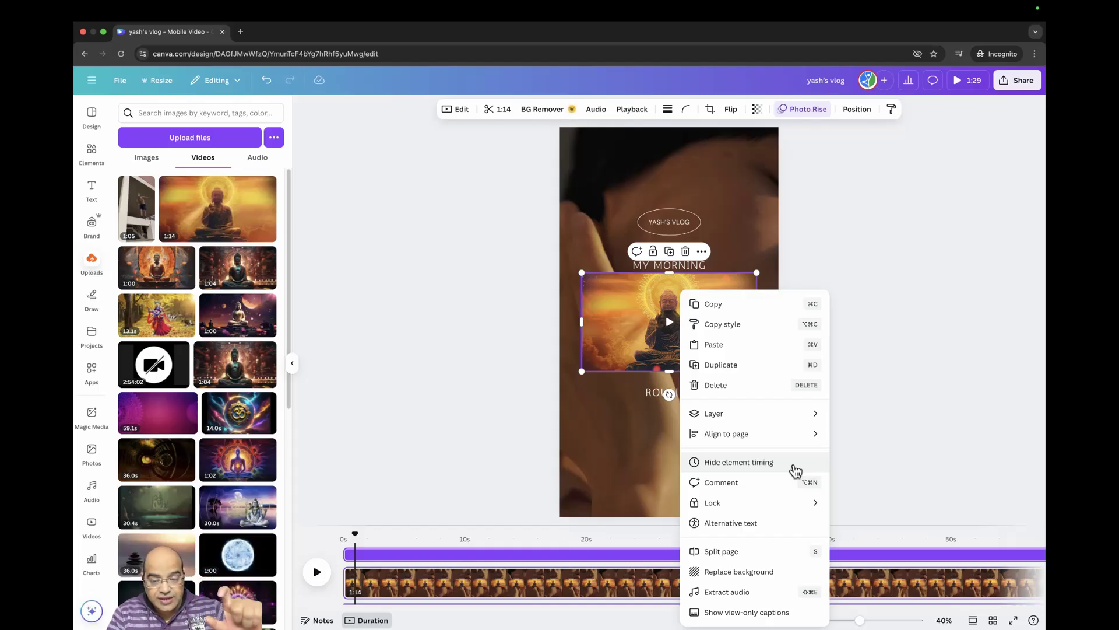
click(796, 466)
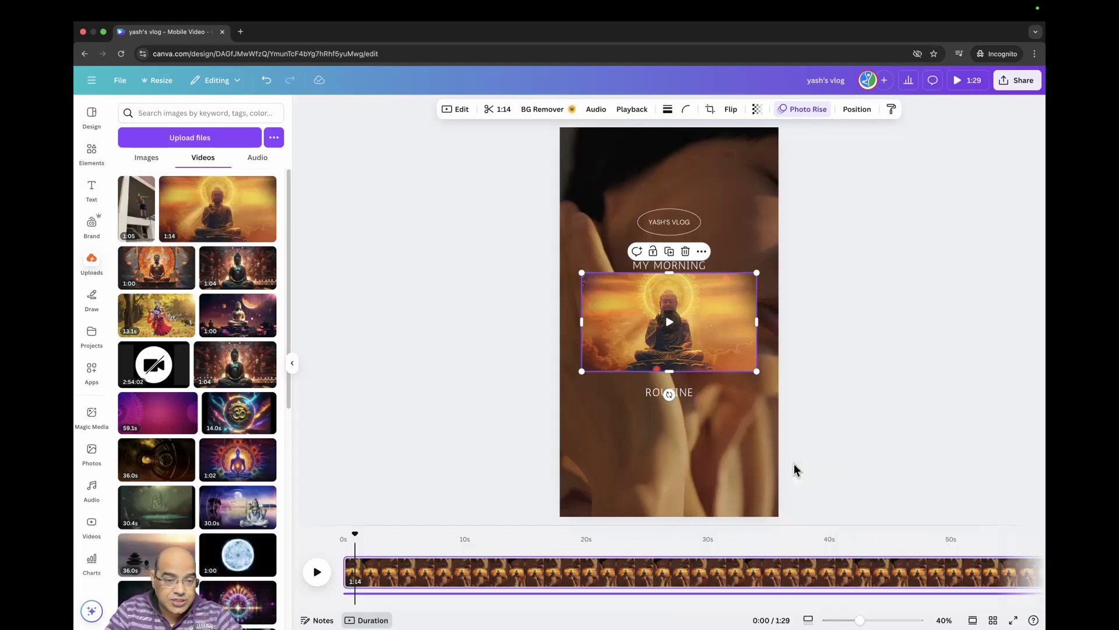
right_click(705, 318)
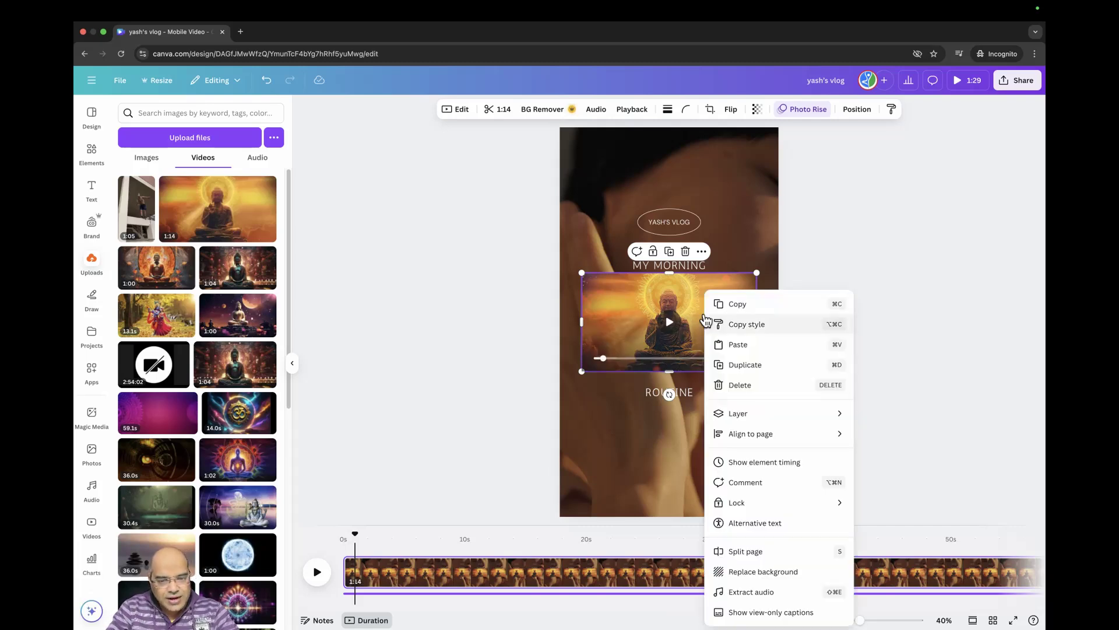
click(781, 462)
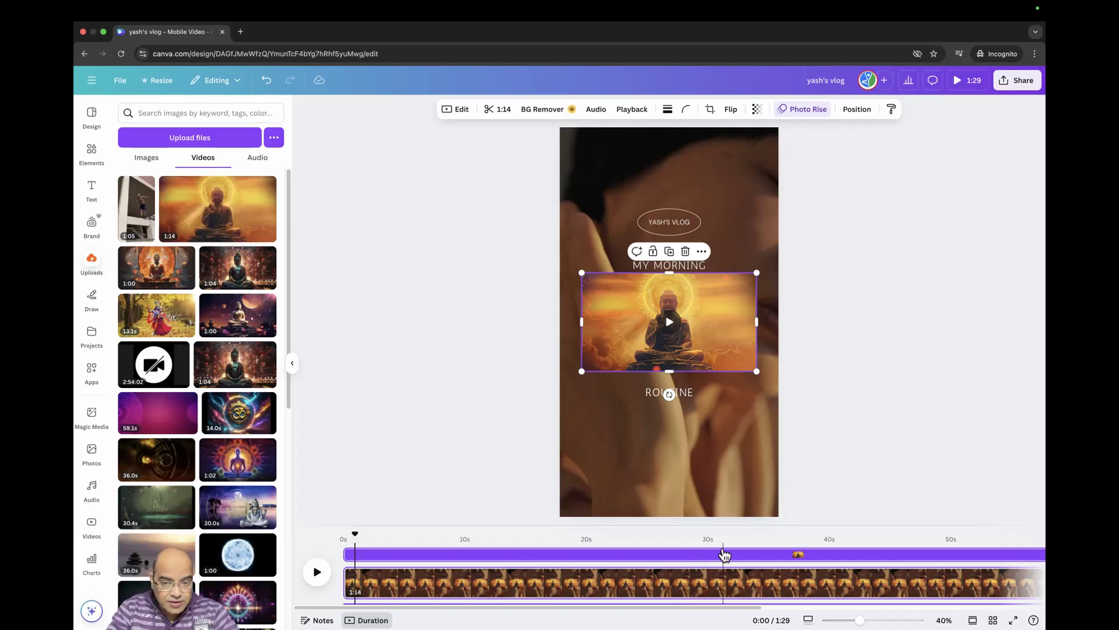
Replace the first page's background with the Buddha video and play it there.
right_click(711, 337)
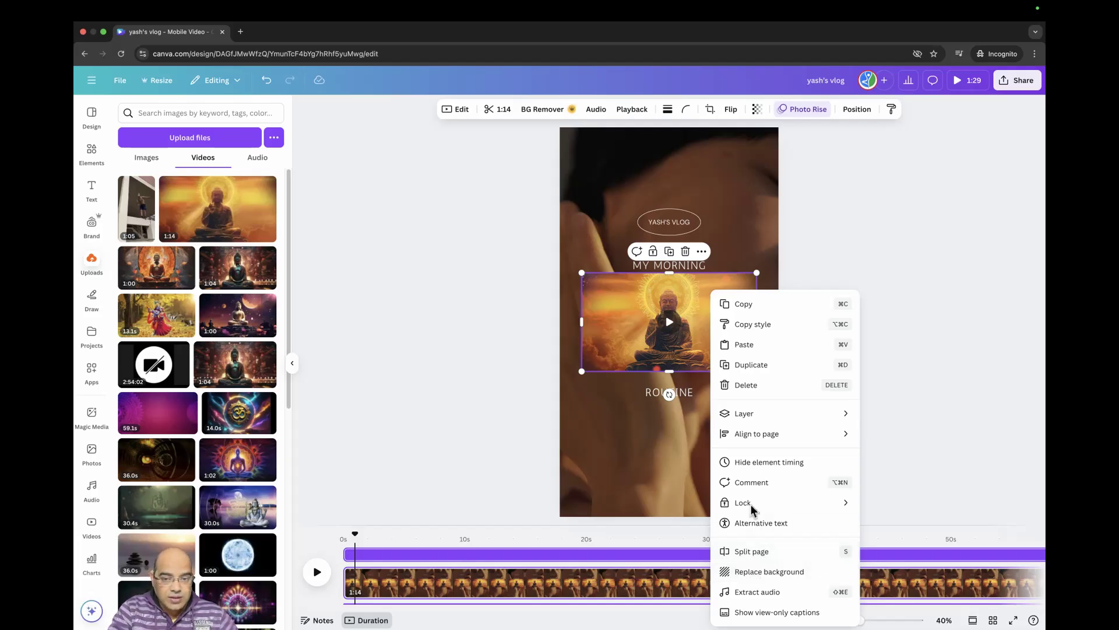
click(762, 577)
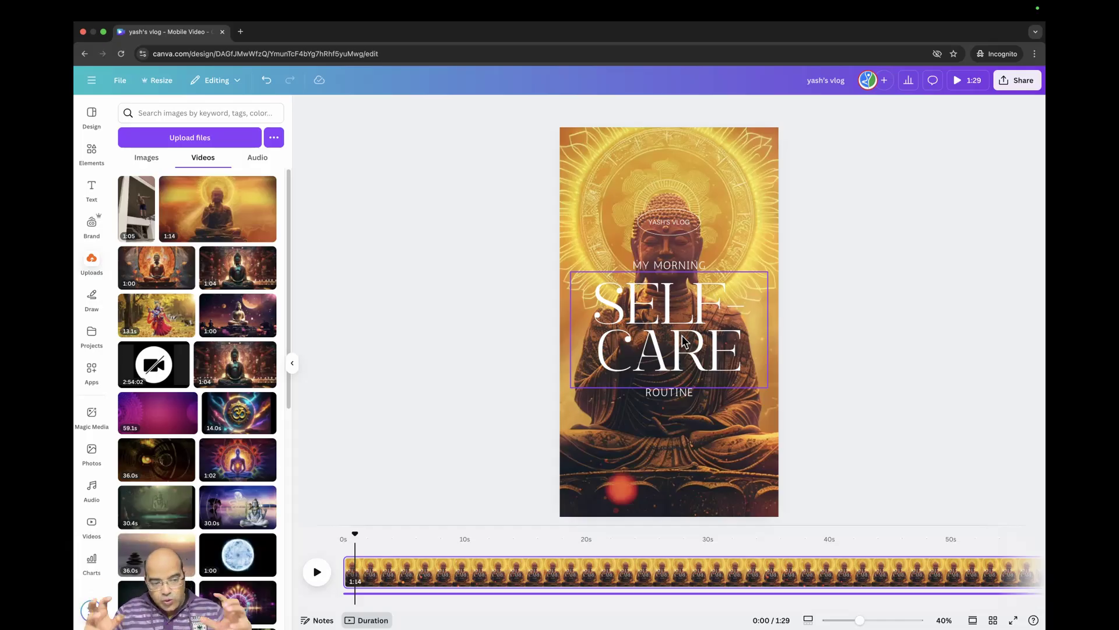
click(686, 198)
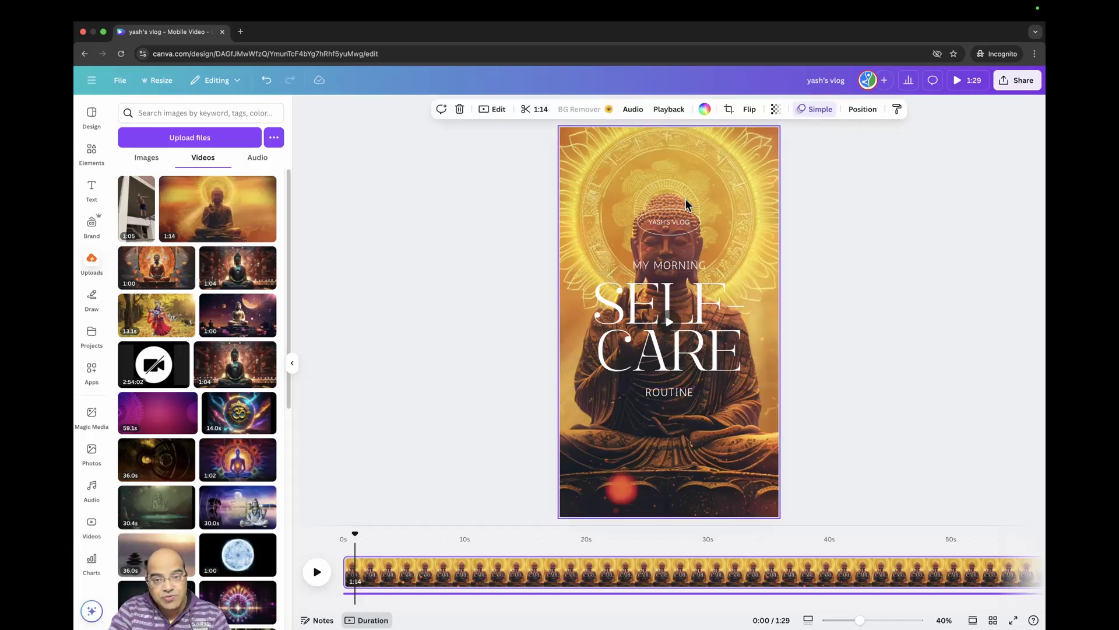
click(667, 319)
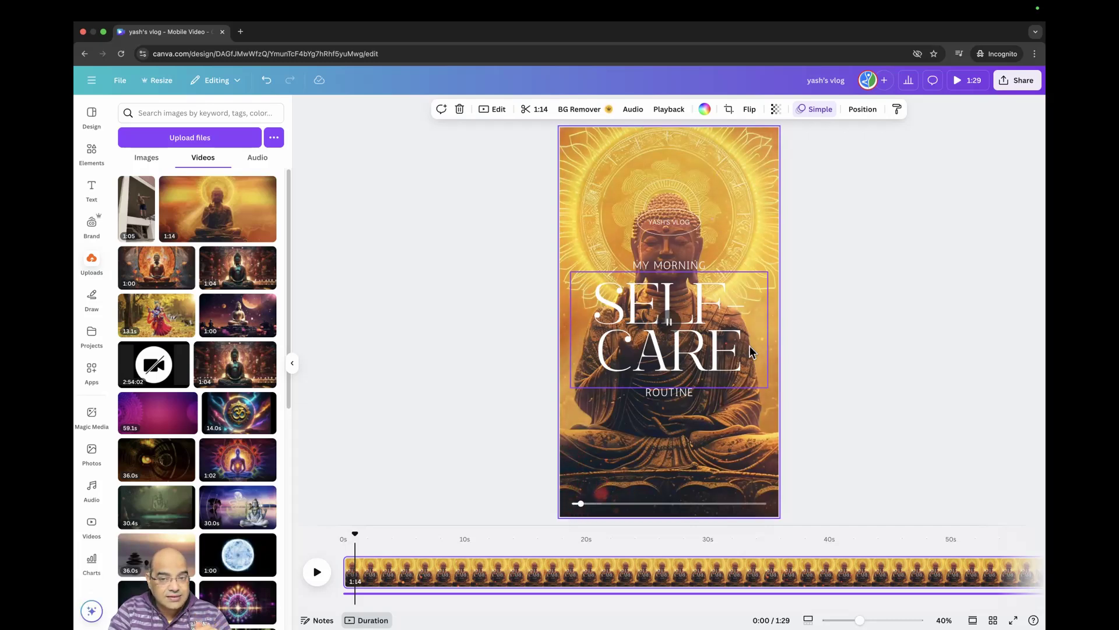
Detach the Buddha video from the first page's background.
right_click(707, 198)
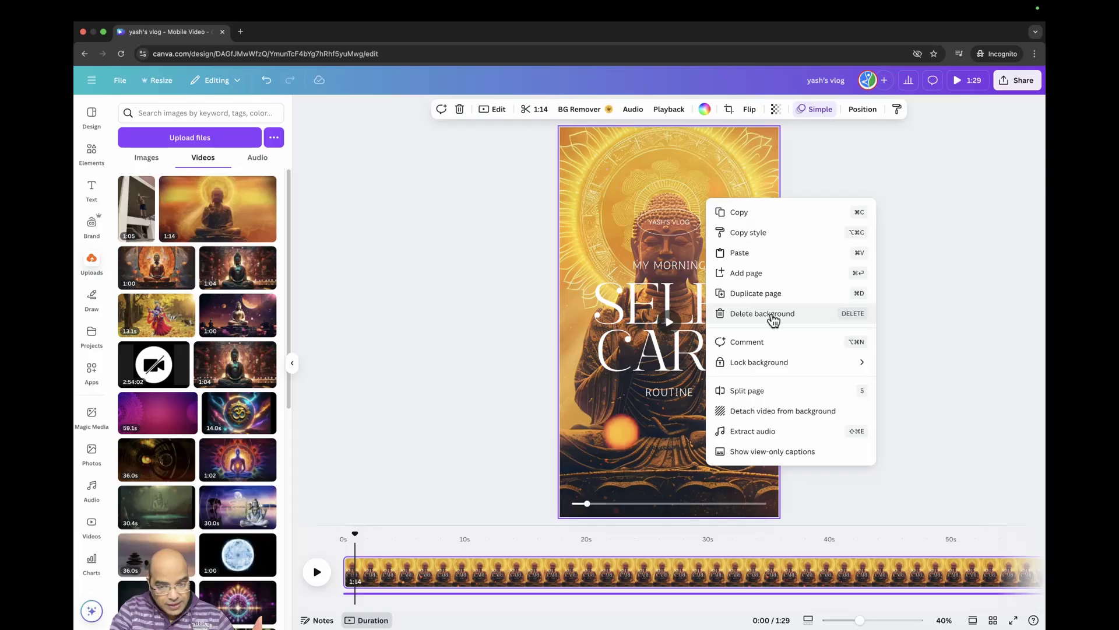
click(761, 411)
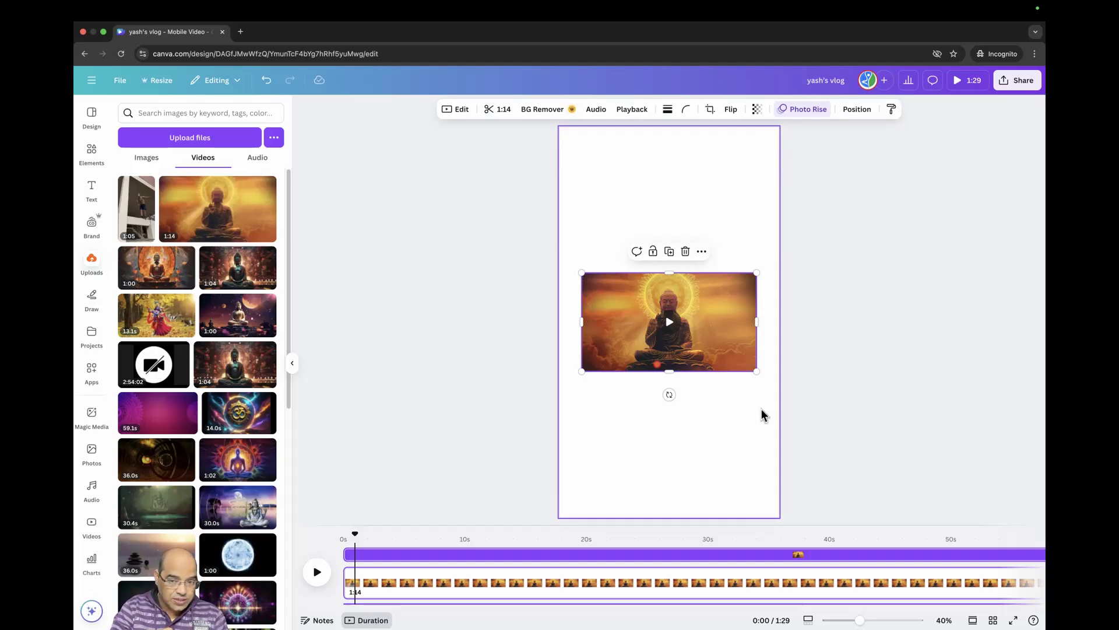
right_click(726, 326)
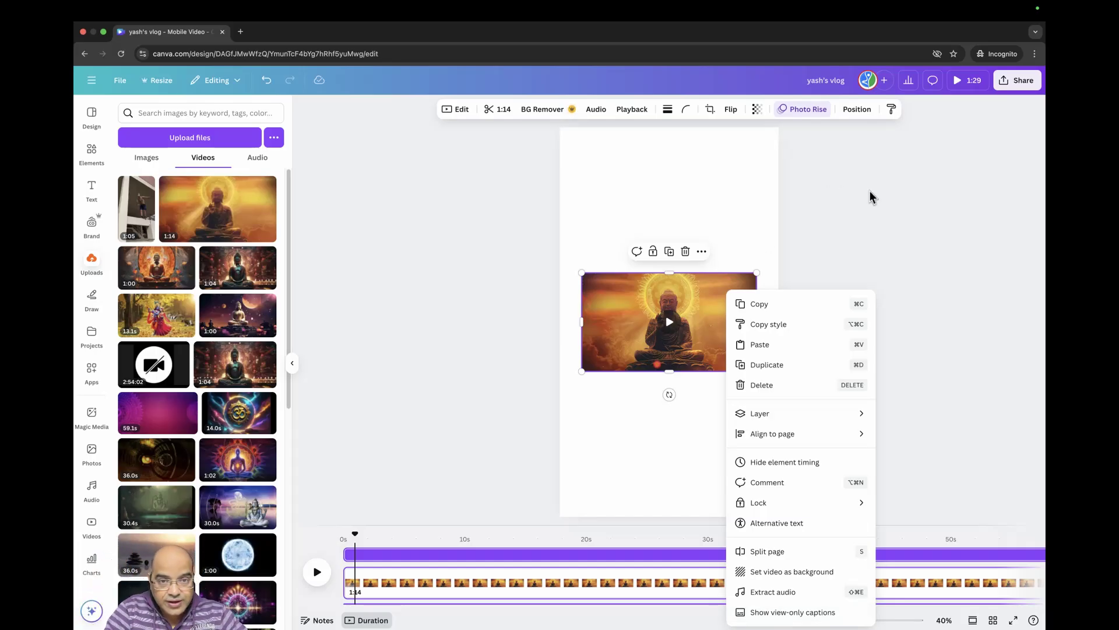
click(697, 316)
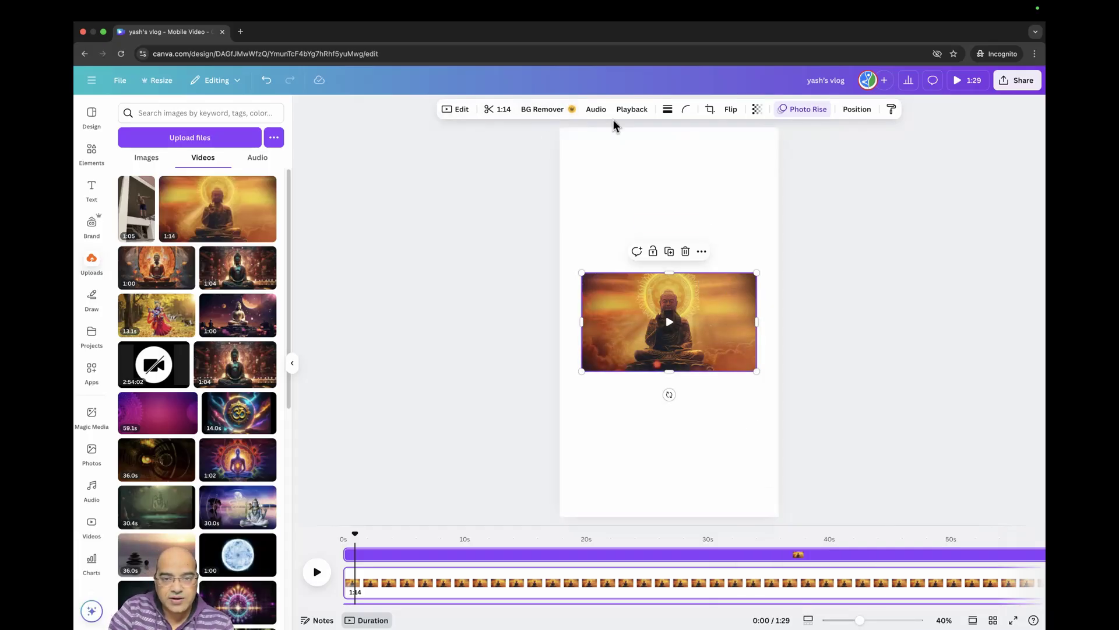
Try several filters on the Buddha video and apply the vivid Dare filter at intensity 74.
click(457, 110)
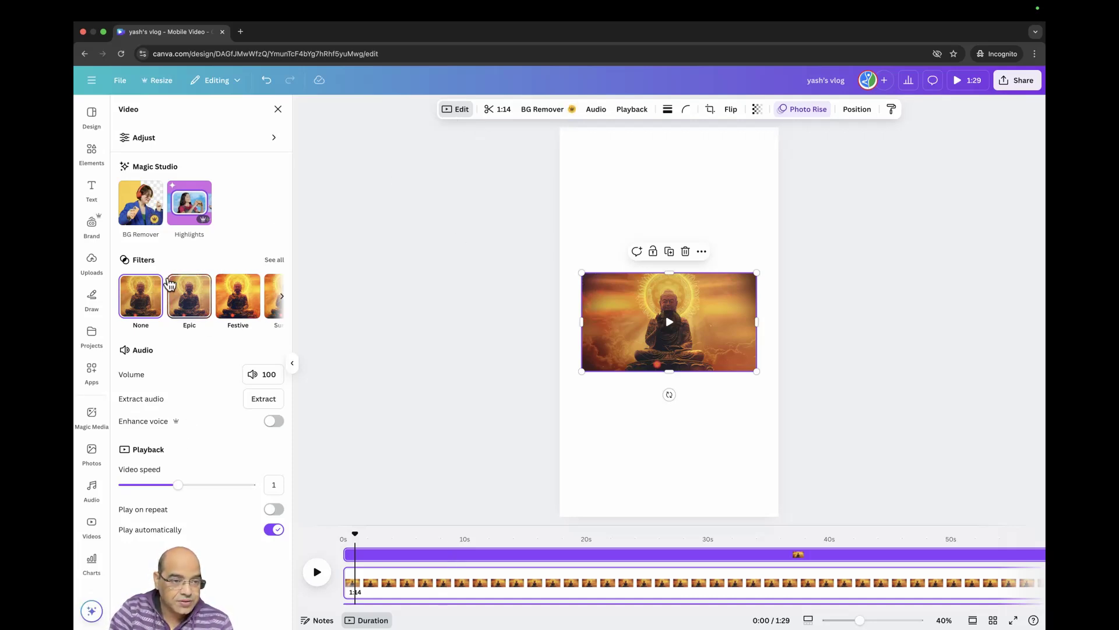
click(190, 310)
click(232, 311)
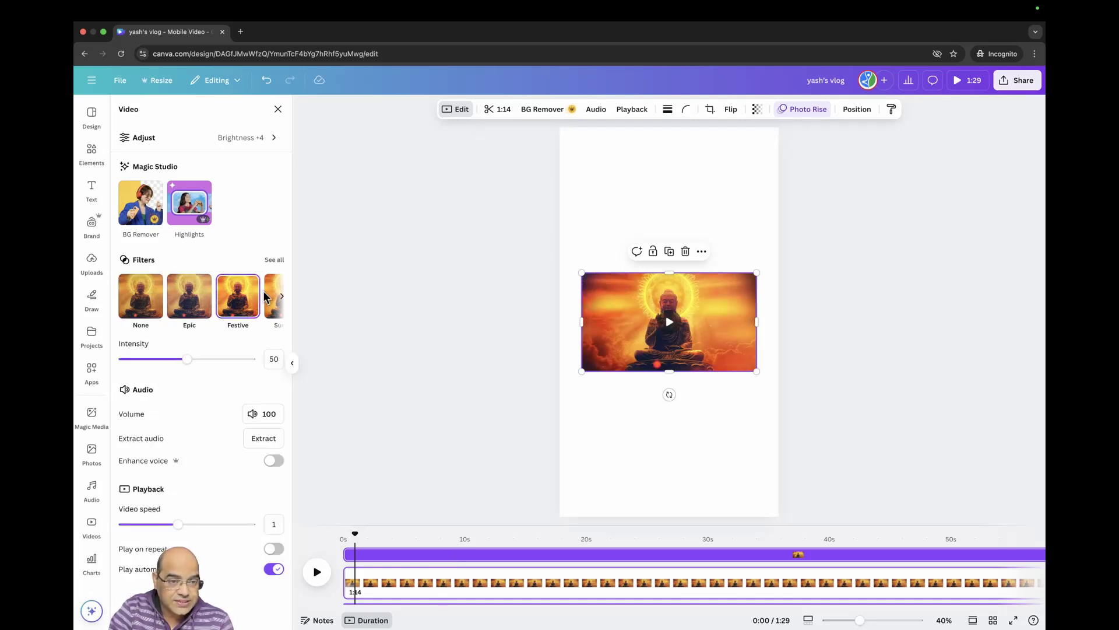
click(277, 263)
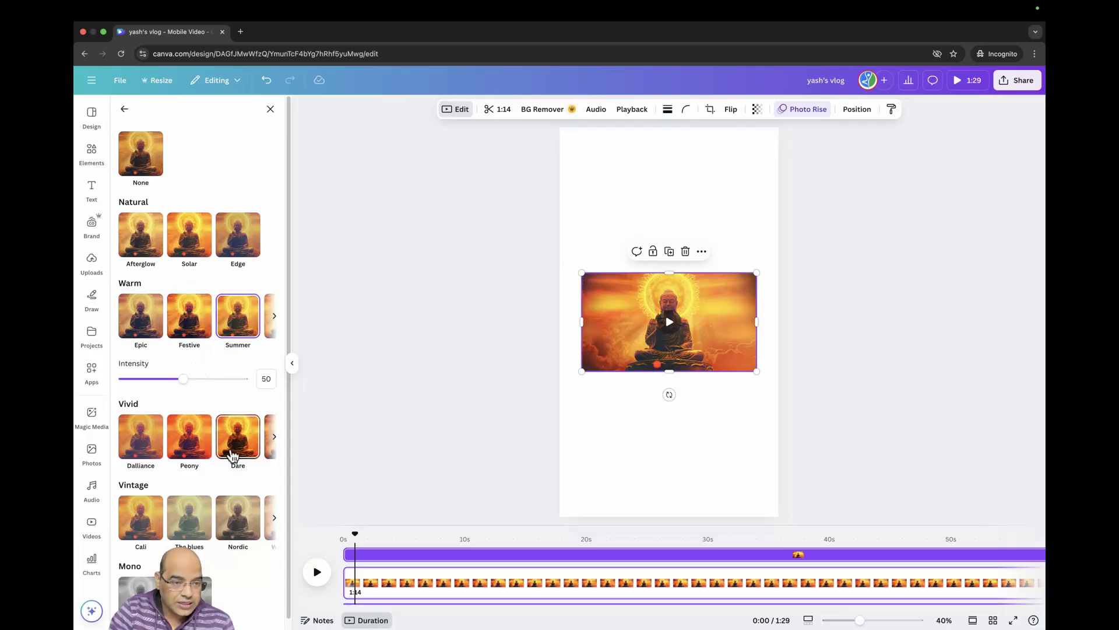
click(238, 408)
drag(183, 461, 239, 460)
click(212, 460)
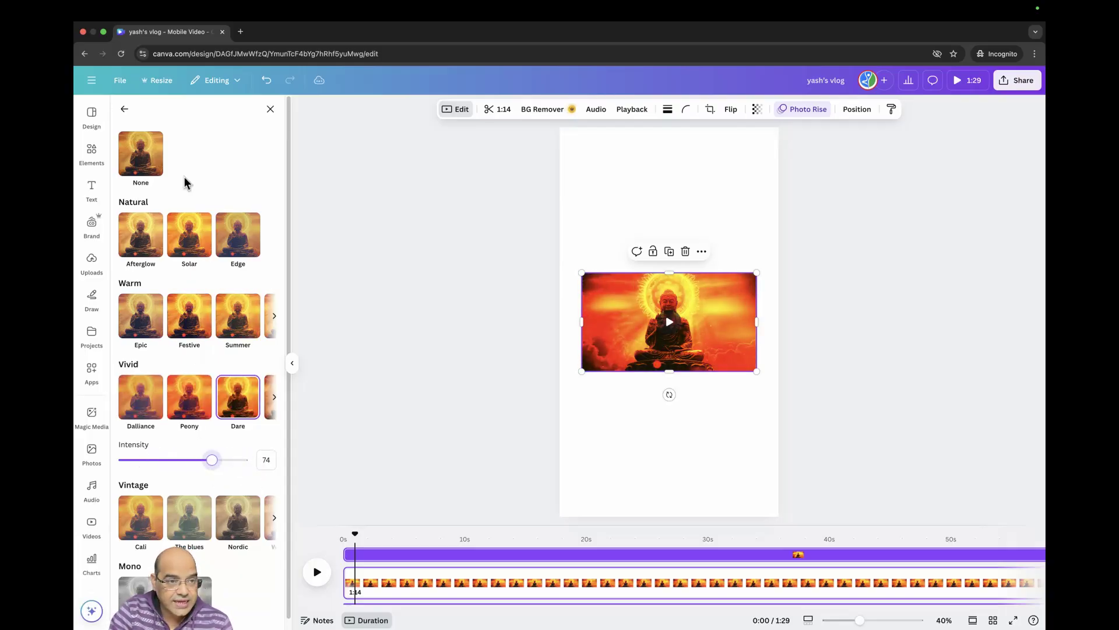
click(124, 108)
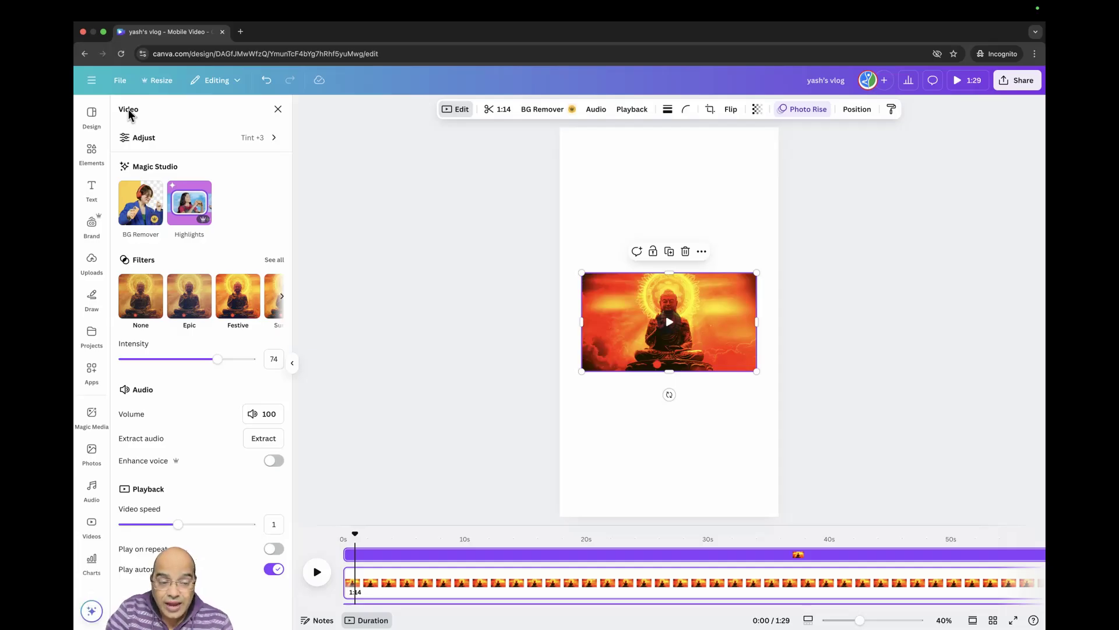
Set the Buddha video's volume to 49.
click(263, 418)
mouse_move(281, 470)
mouse_down()
mouse_move(240, 472)
mouse_move(282, 475)
mouse_move(269, 471)
mouse_up()
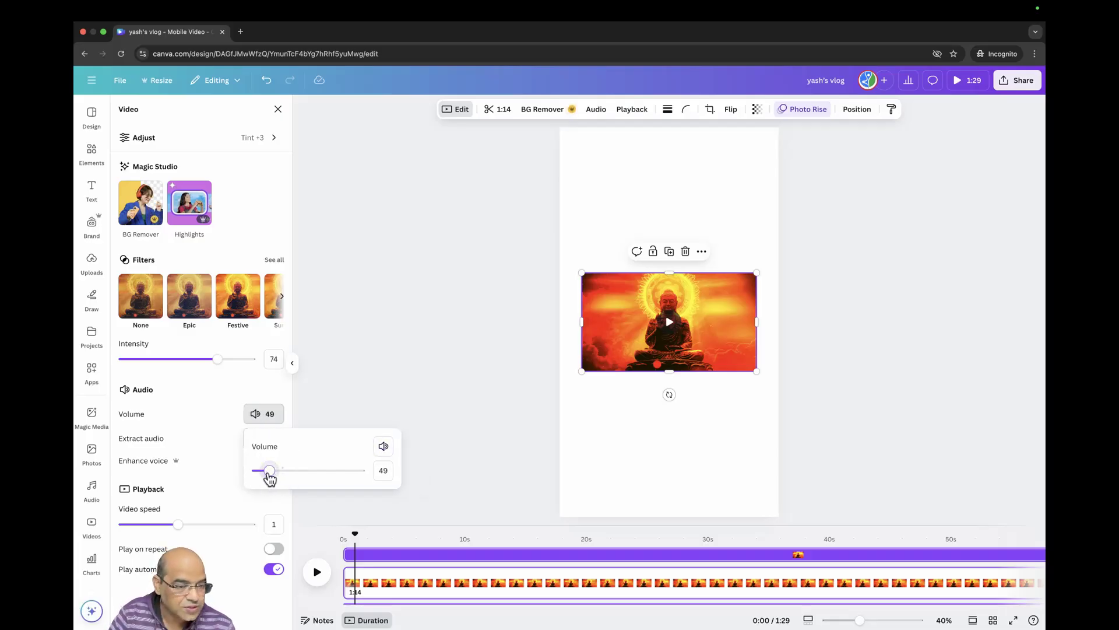
click(195, 442)
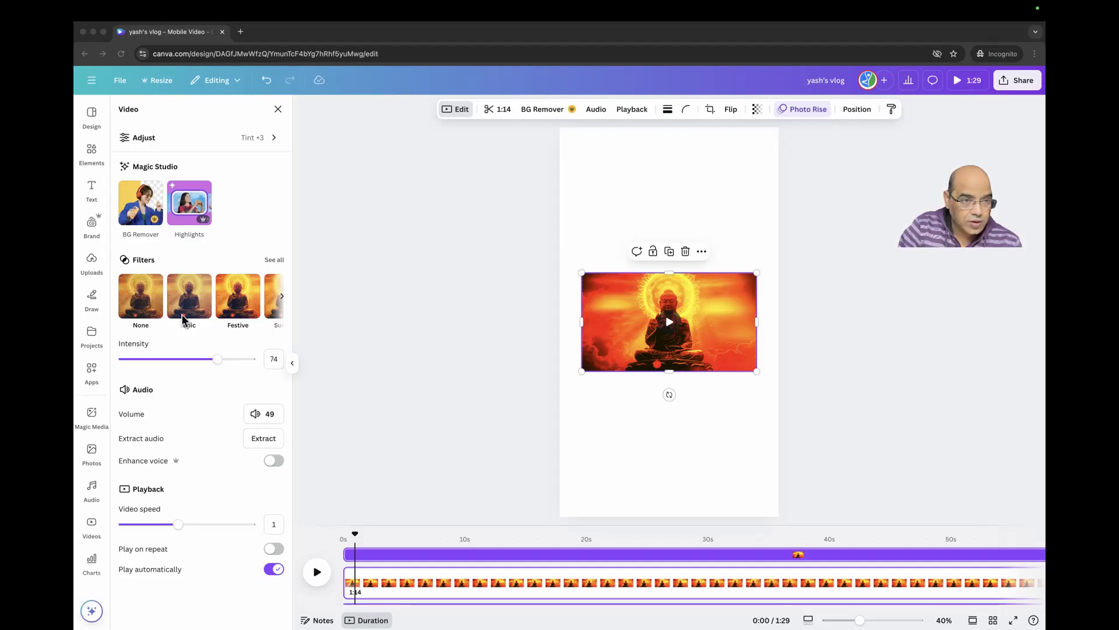
Adjust the Buddha video: warmth 9, tint 19, brightness 28, highlights 8, shadows -12, fade 33, vibrance 47, saturation 73, X-Process 39, vignette 77.
click(259, 140)
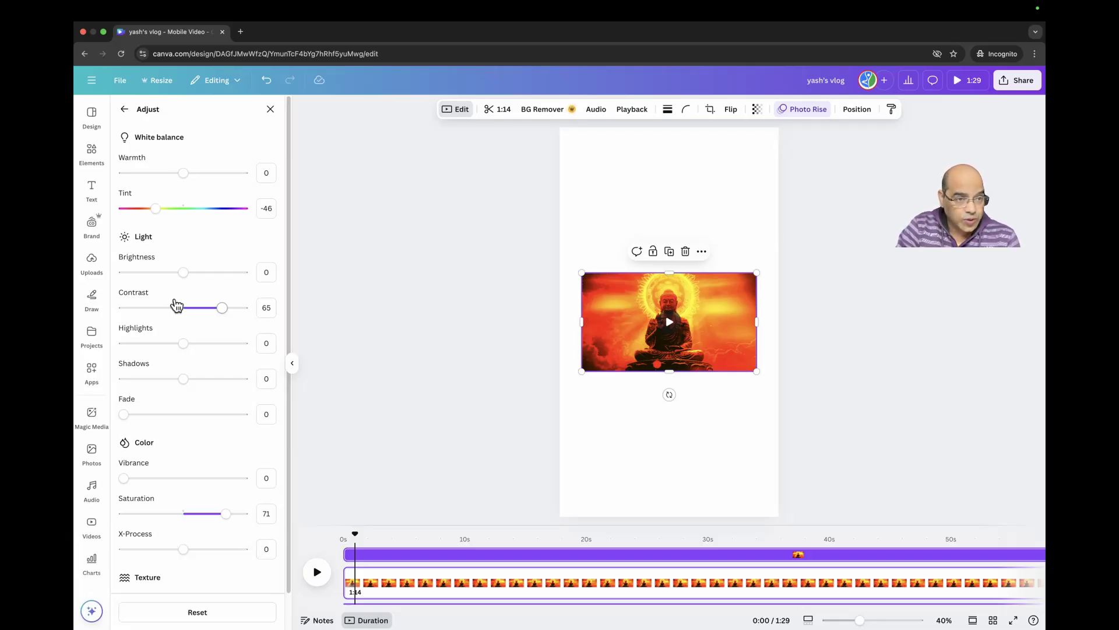
drag(184, 174, 162, 424)
drag(126, 479, 155, 481)
drag(160, 490, 177, 488)
drag(230, 513, 206, 520)
scroll(227, 519, down, 2)
drag(124, 574, 215, 573)
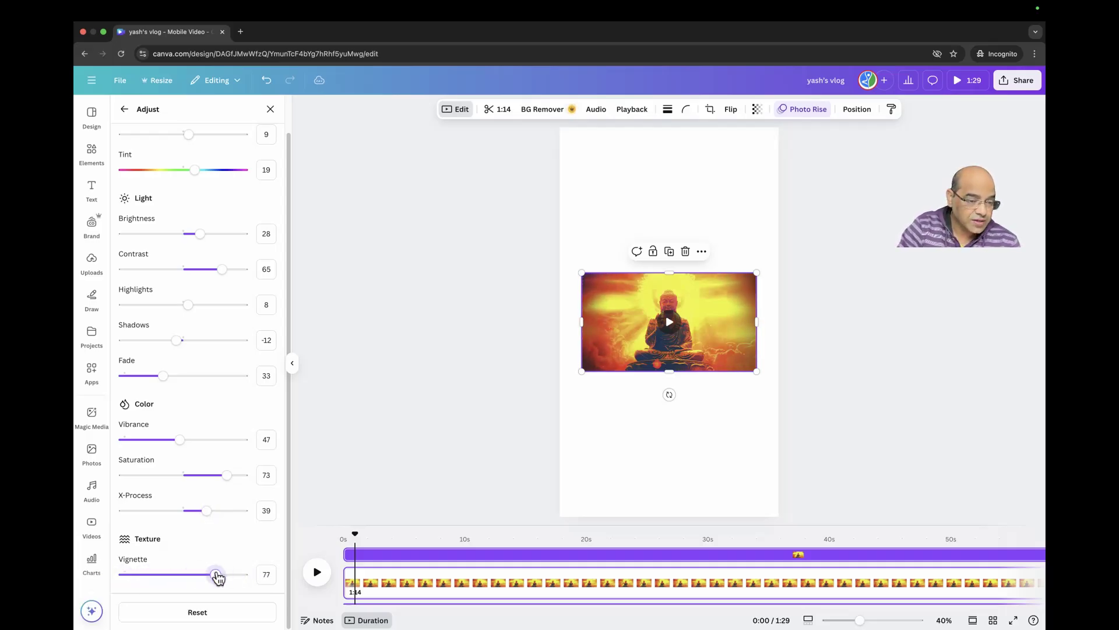
Reset all image adjustments of the Buddha video and return to its main edit options.
click(205, 612)
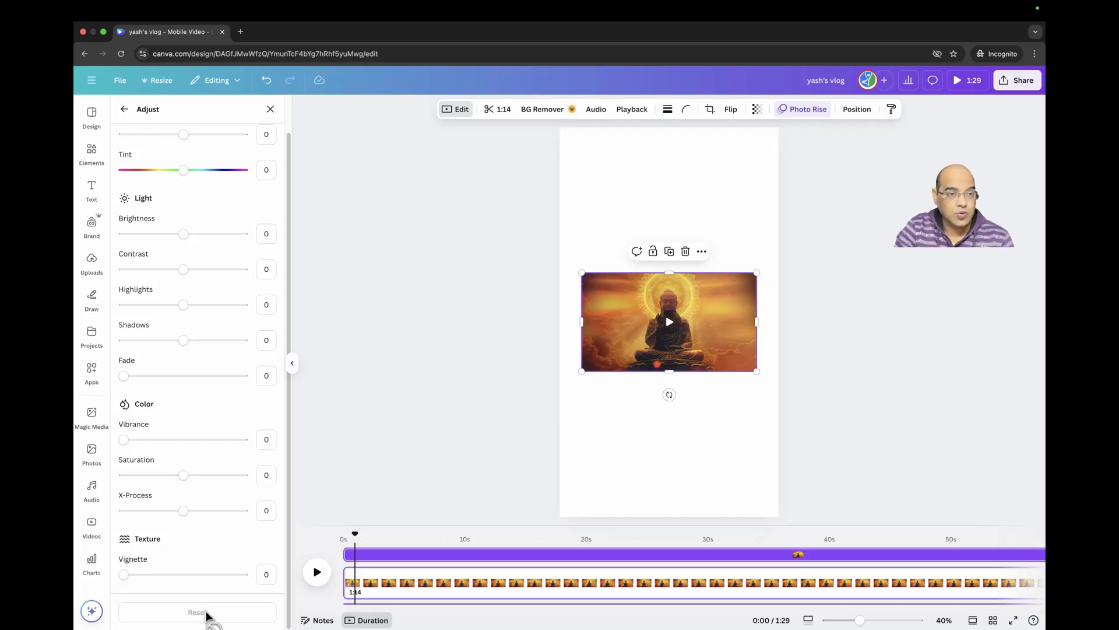
click(124, 109)
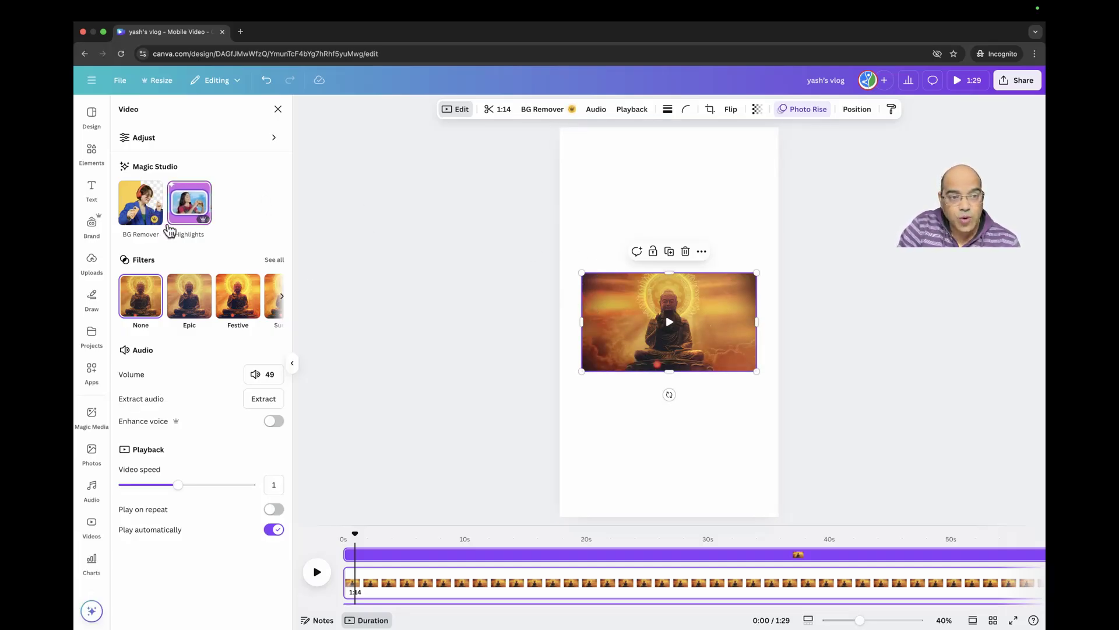
Try to remove the Buddha video's background with BG Remover.
click(140, 214)
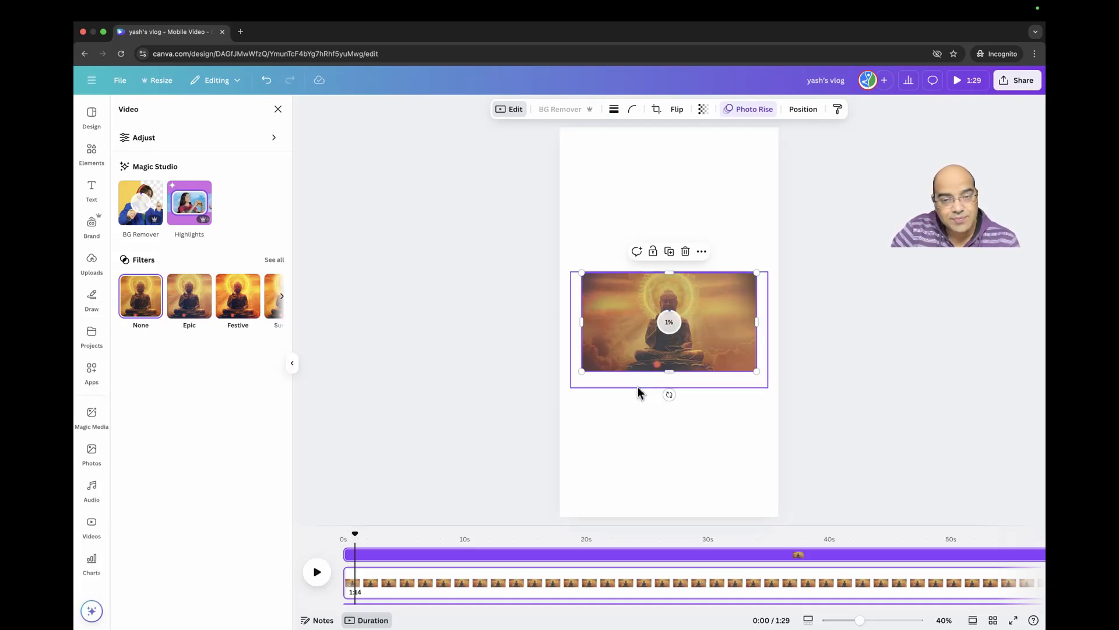
drag(945, 165, 847, 235)
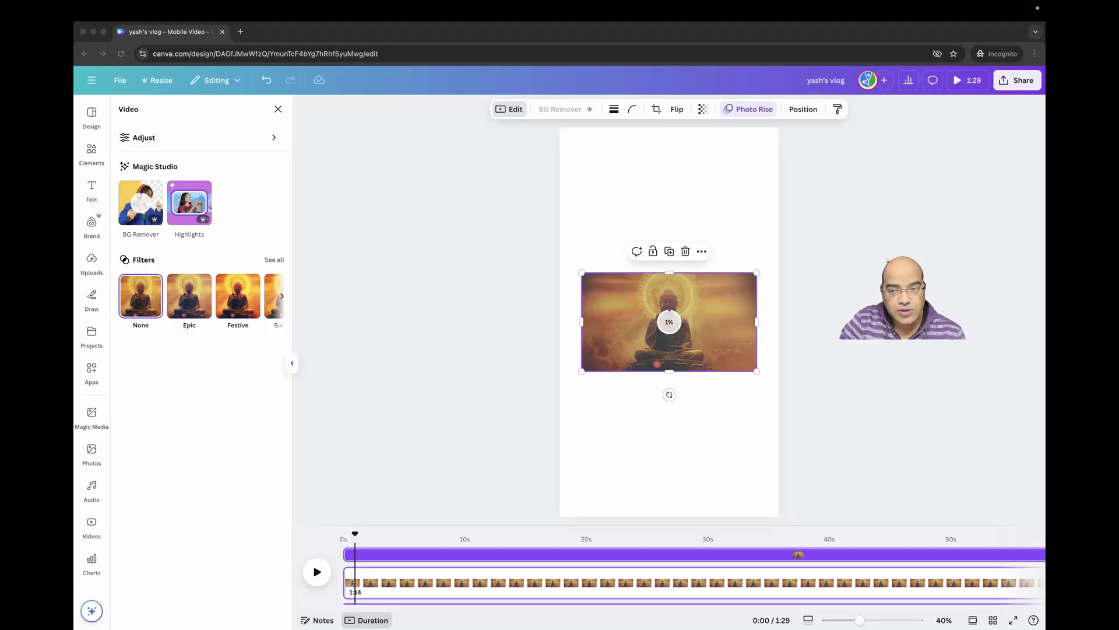
drag(902, 298, 197, 578)
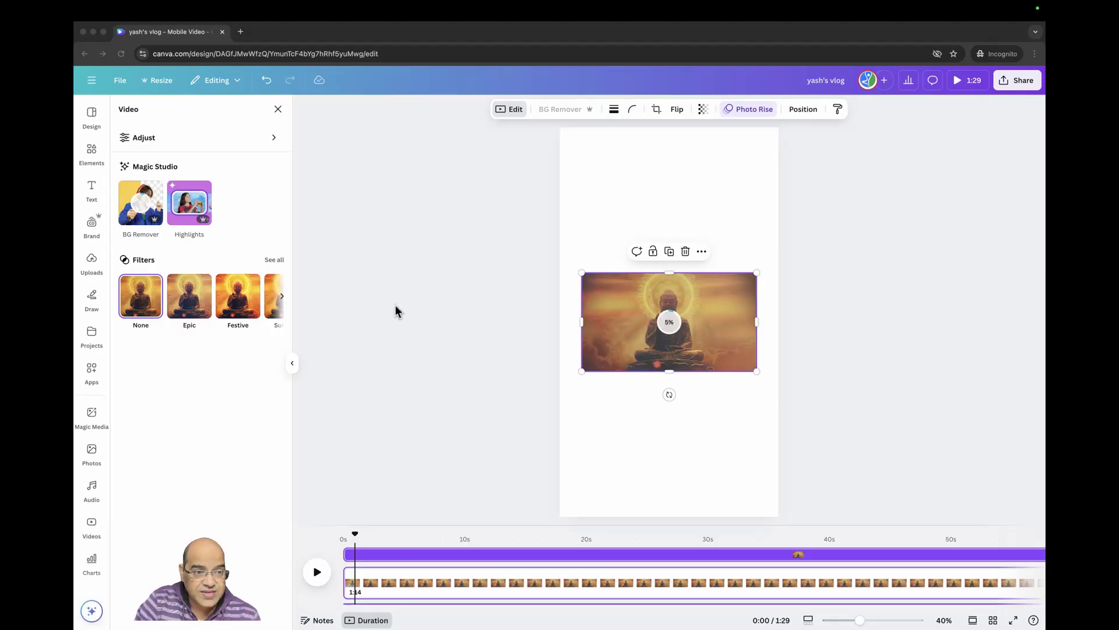
click(188, 296)
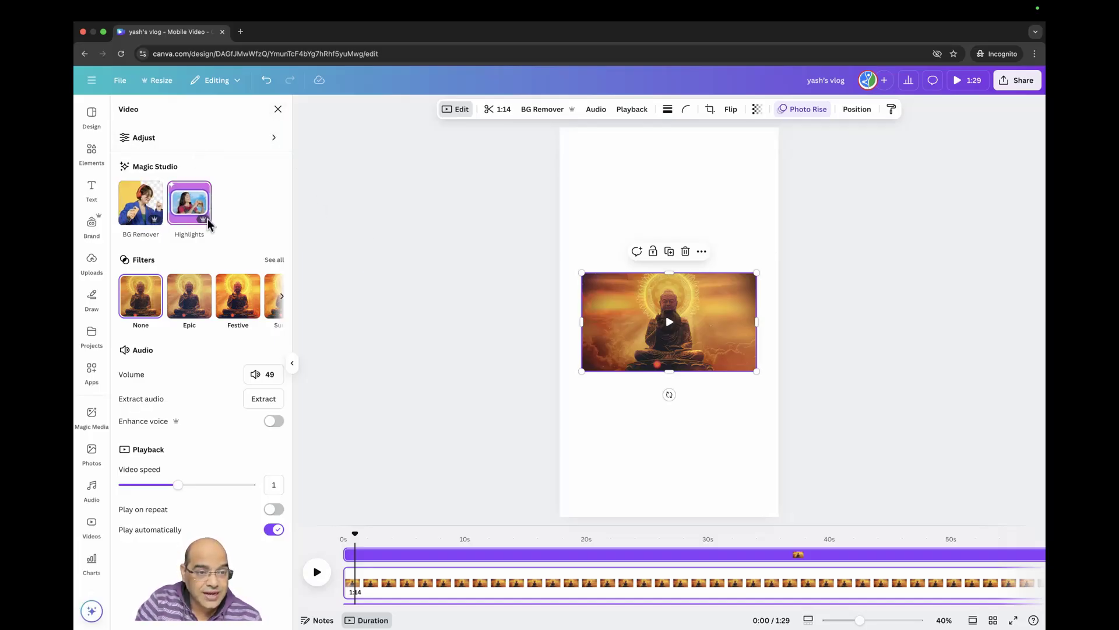
Generate highlights for the Buddha video, preview and select the Serene Buddha clip, and leave without applying it.
click(193, 208)
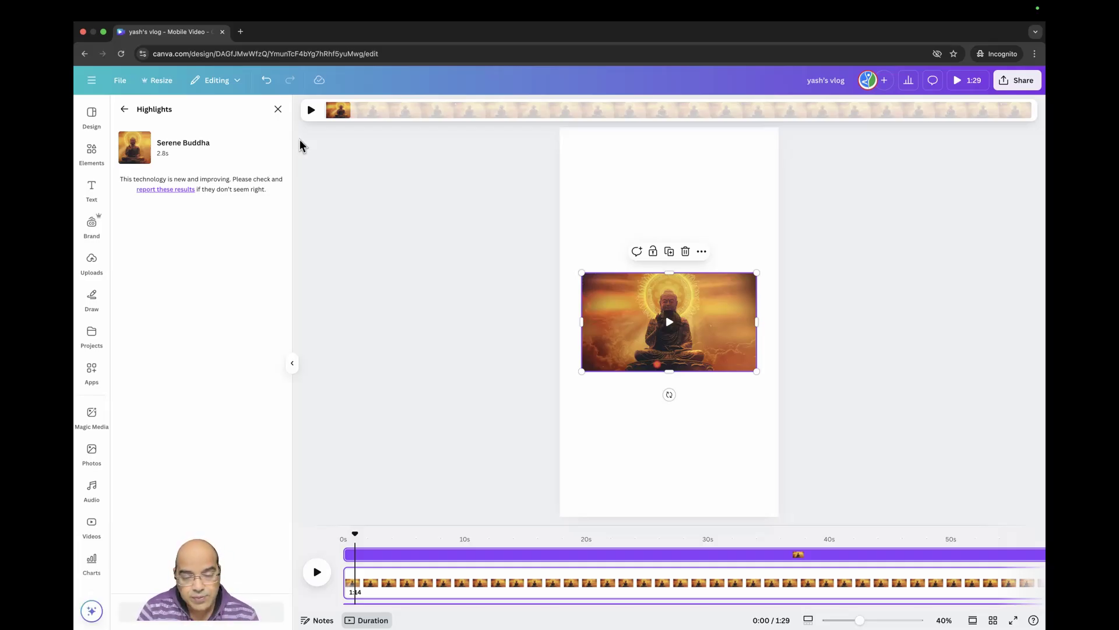
click(312, 110)
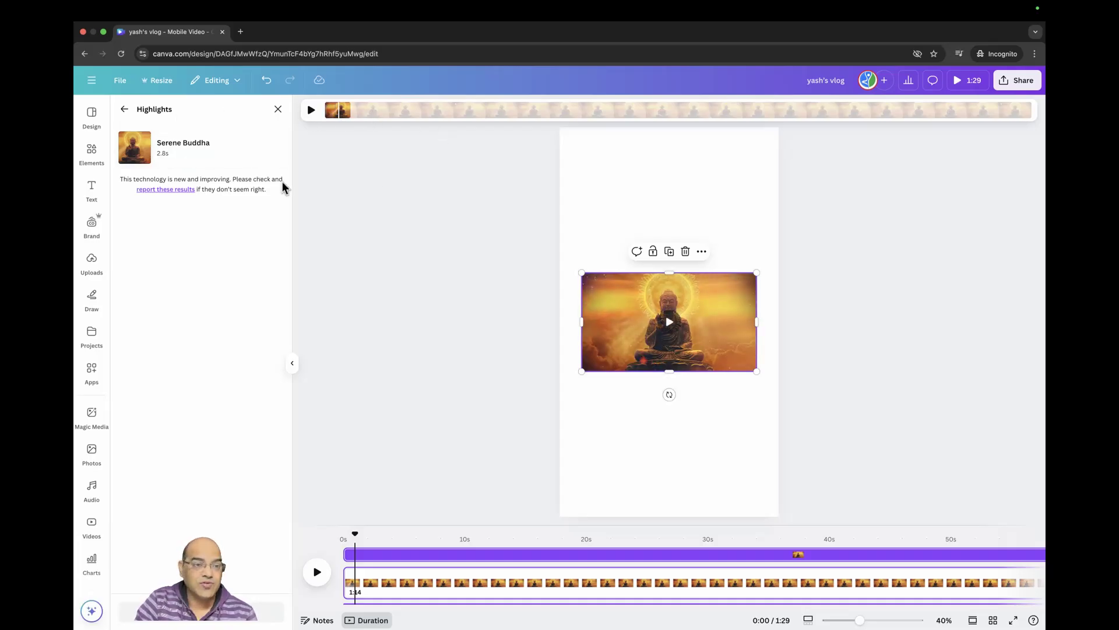
click(174, 155)
mouse_move(691, 283)
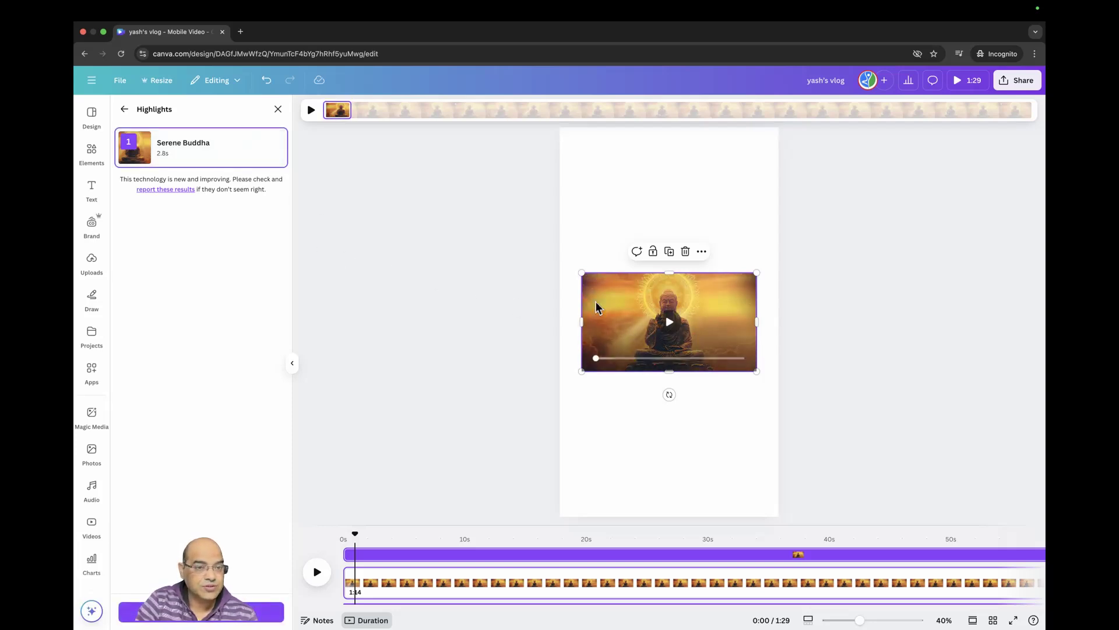
click(197, 150)
click(197, 151)
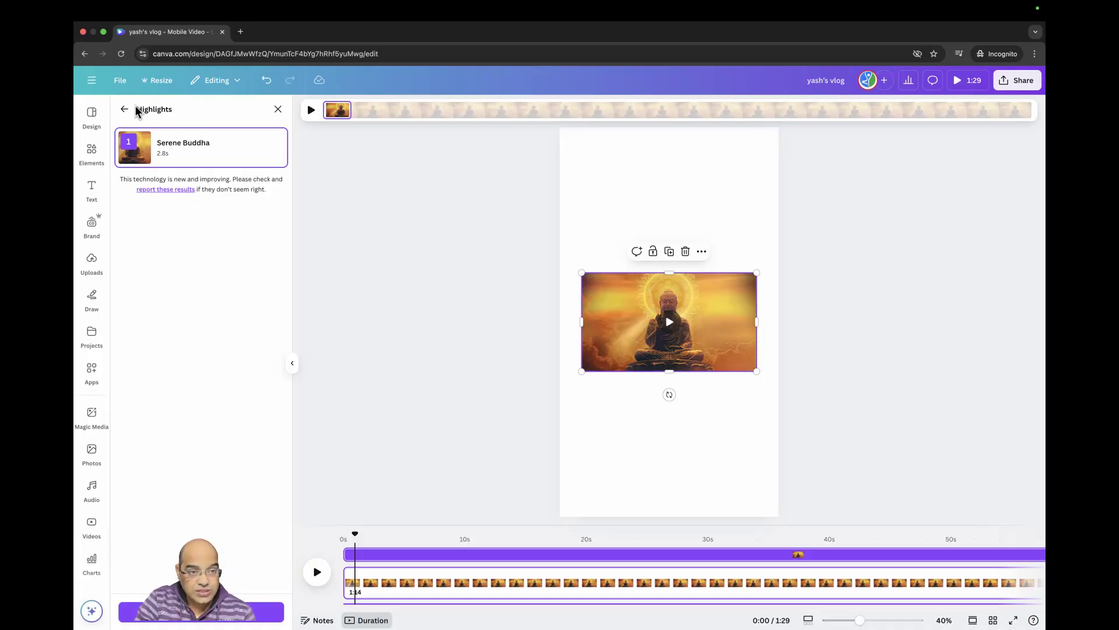
click(124, 110)
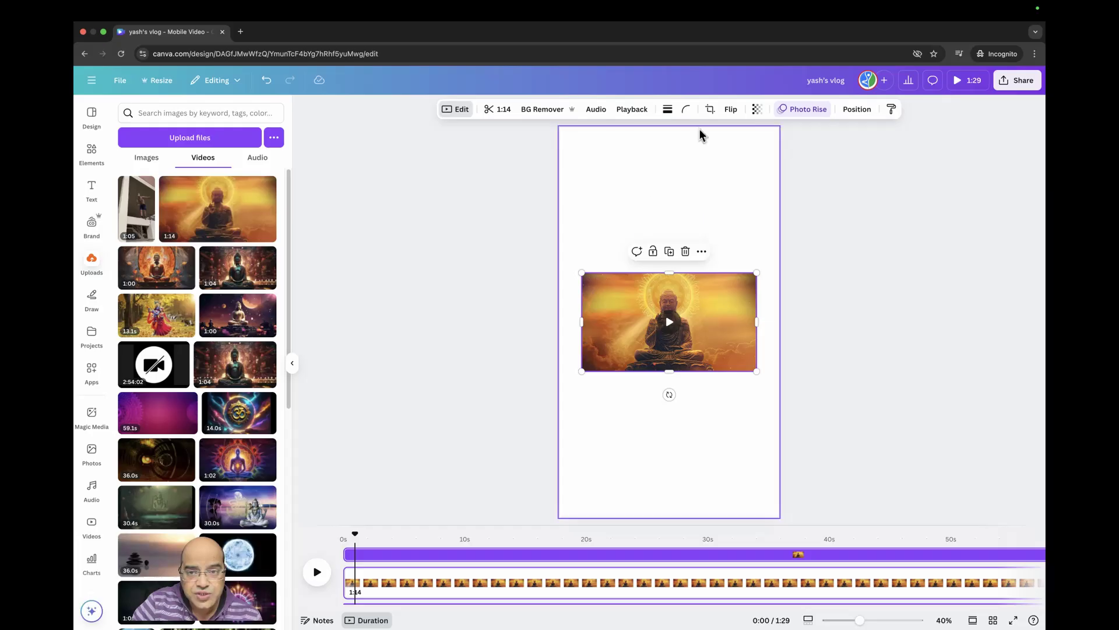
Preview the Buddha video in the trimming view and trim its end to a duration of 1:11.
click(495, 114)
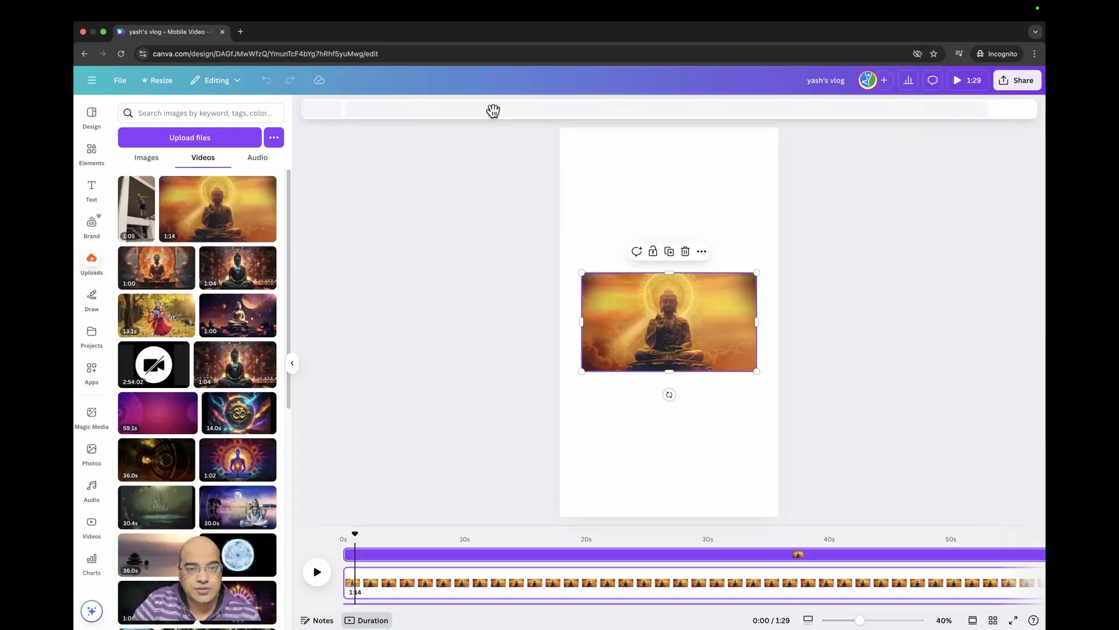
mouse_move(460, 112)
mouse_down()
mouse_move(519, 120)
mouse_move(460, 116)
mouse_up()
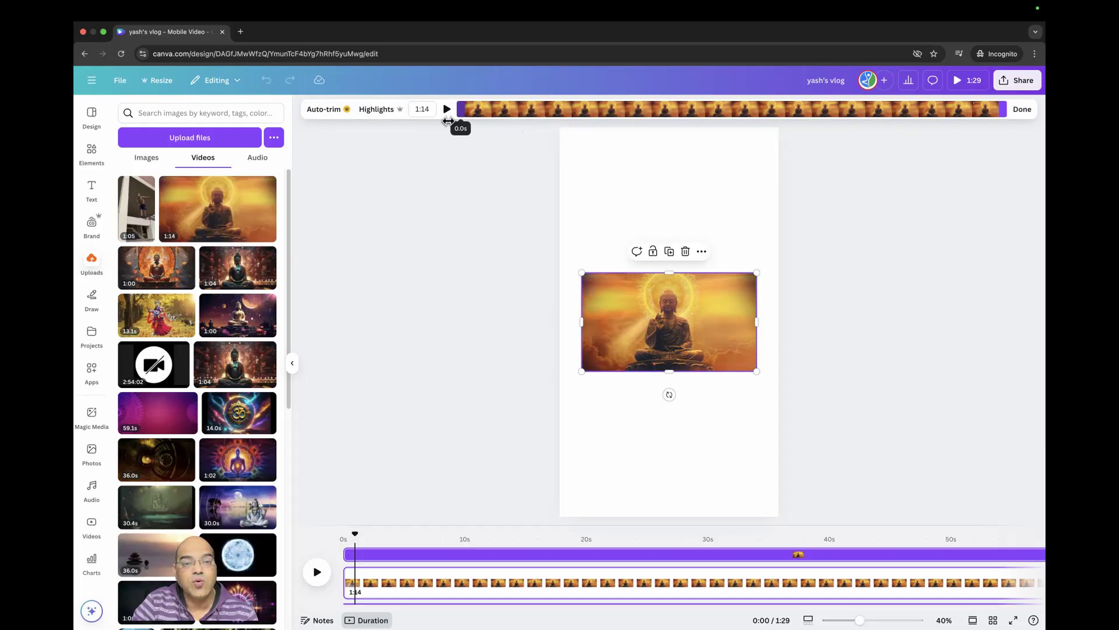
click(448, 117)
drag(1003, 109, 980, 123)
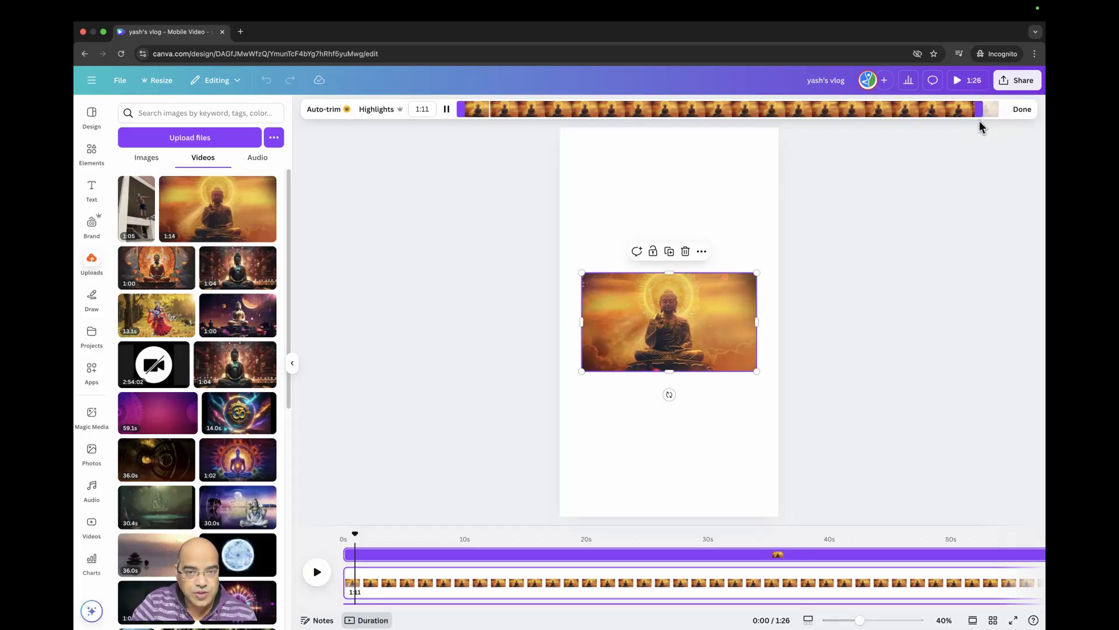
click(1021, 110)
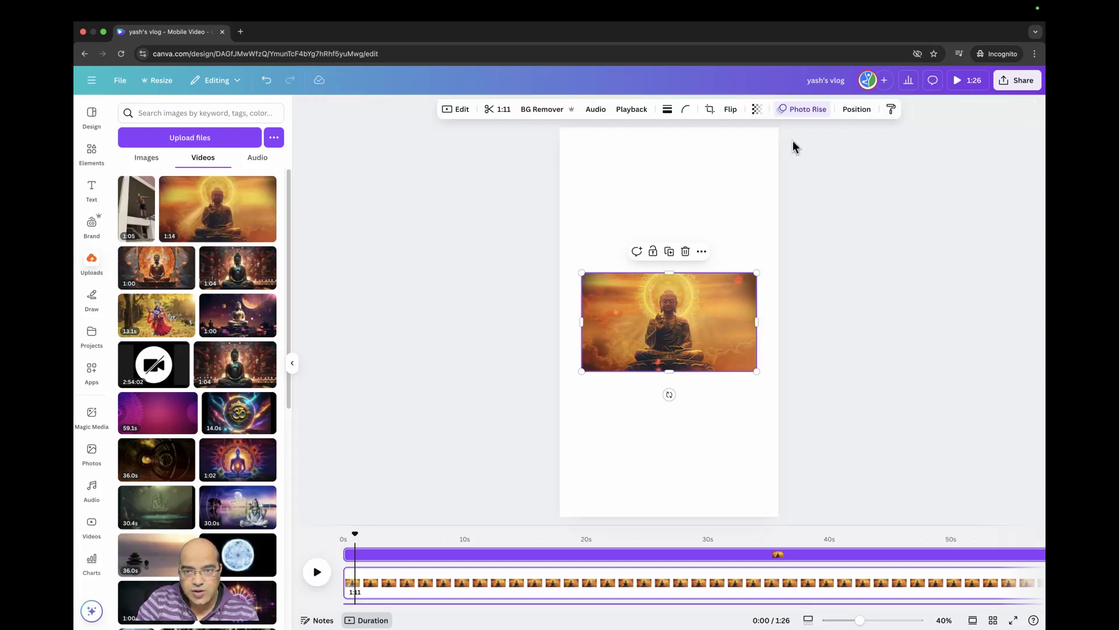
Add the uploaded 1:05 portrait video to the page and move the playhead to about 10 s.
click(140, 205)
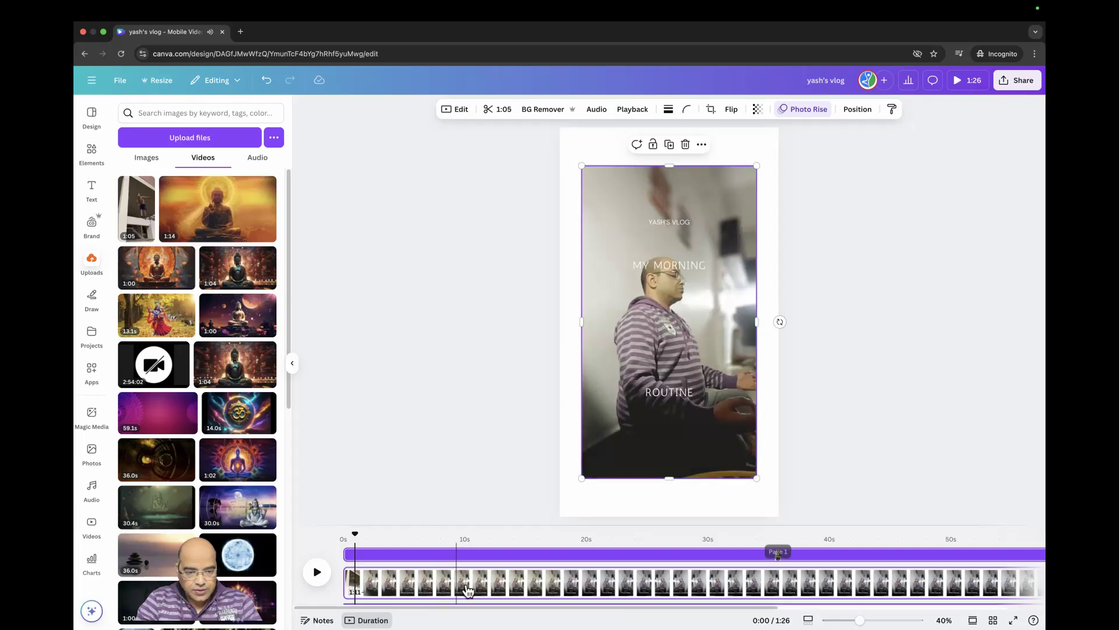
click(466, 541)
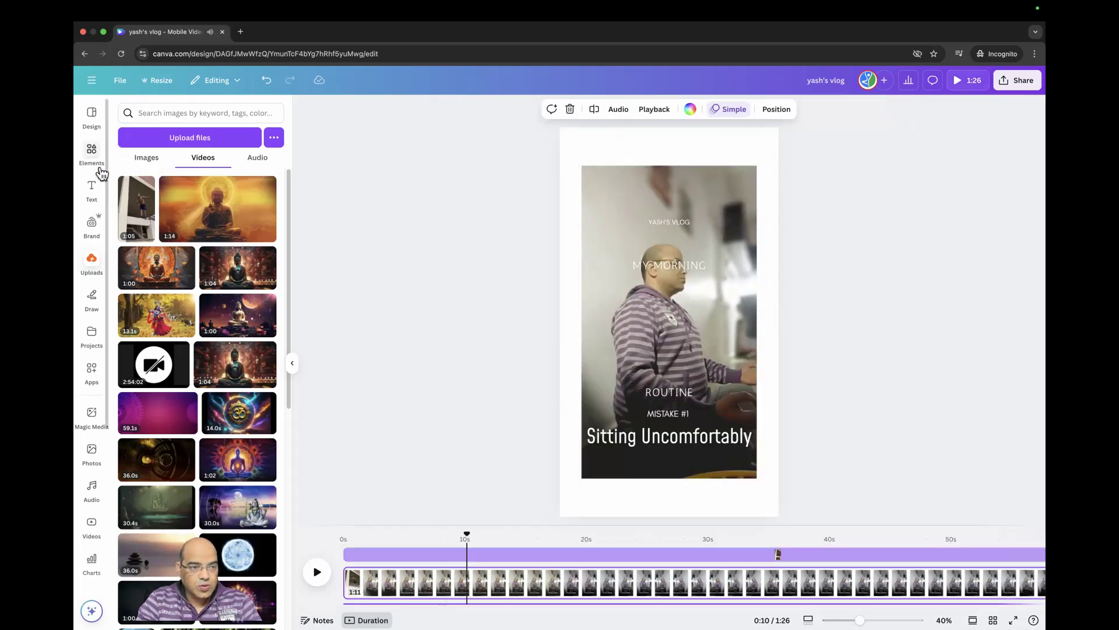
click(92, 117)
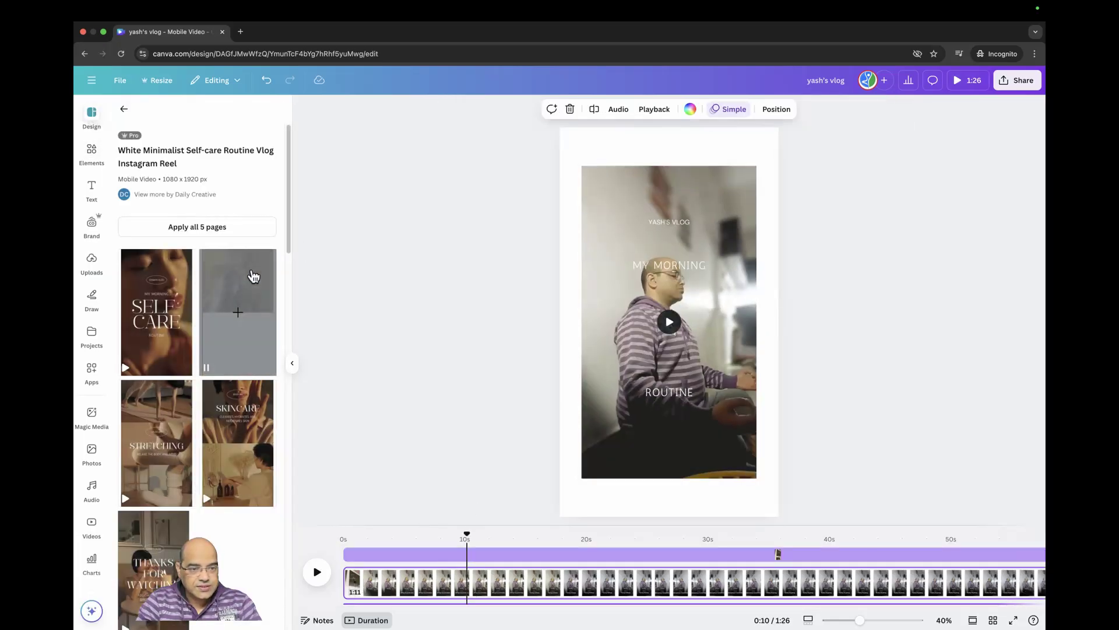
click(123, 109)
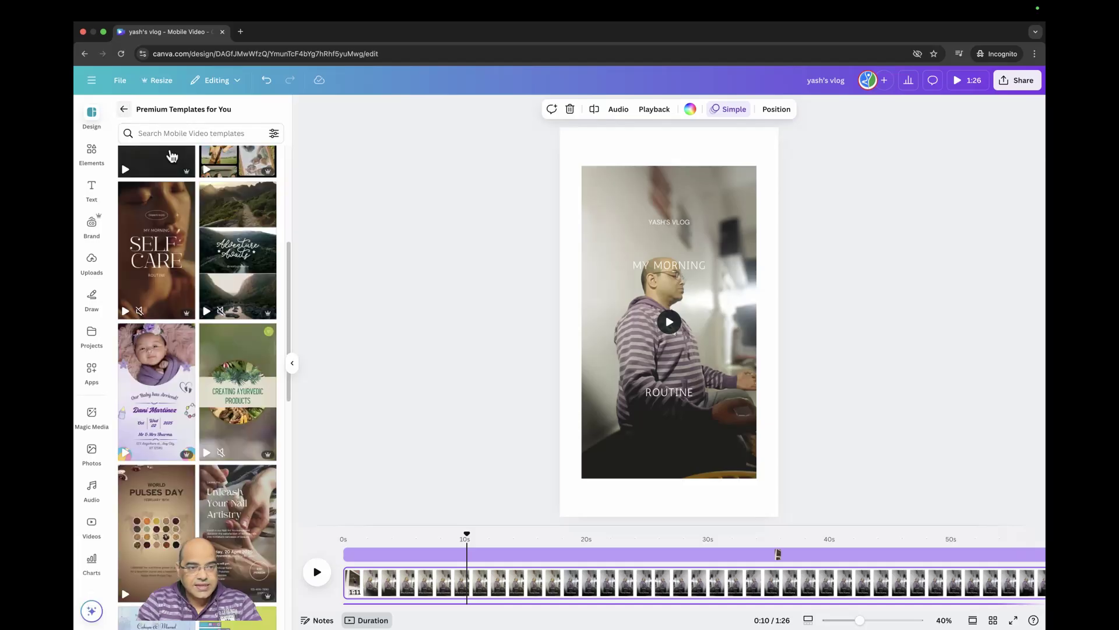
click(95, 123)
Leave the vlog design for the home page and open the recent Mobile Video design named 2025.
click(93, 85)
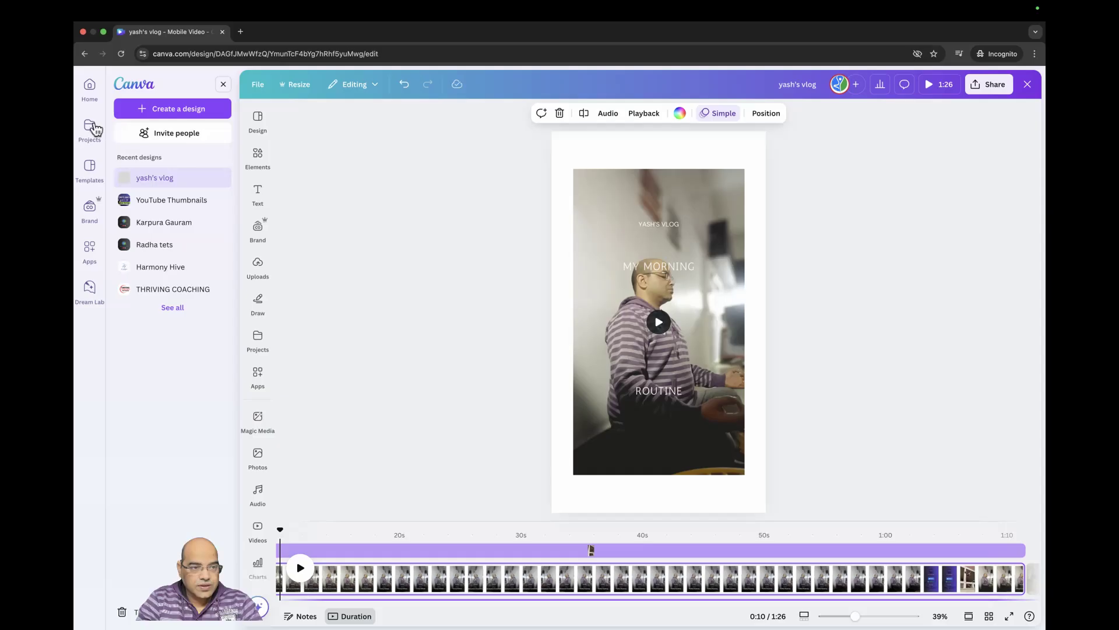
click(91, 94)
scroll(480, 437, down, 1)
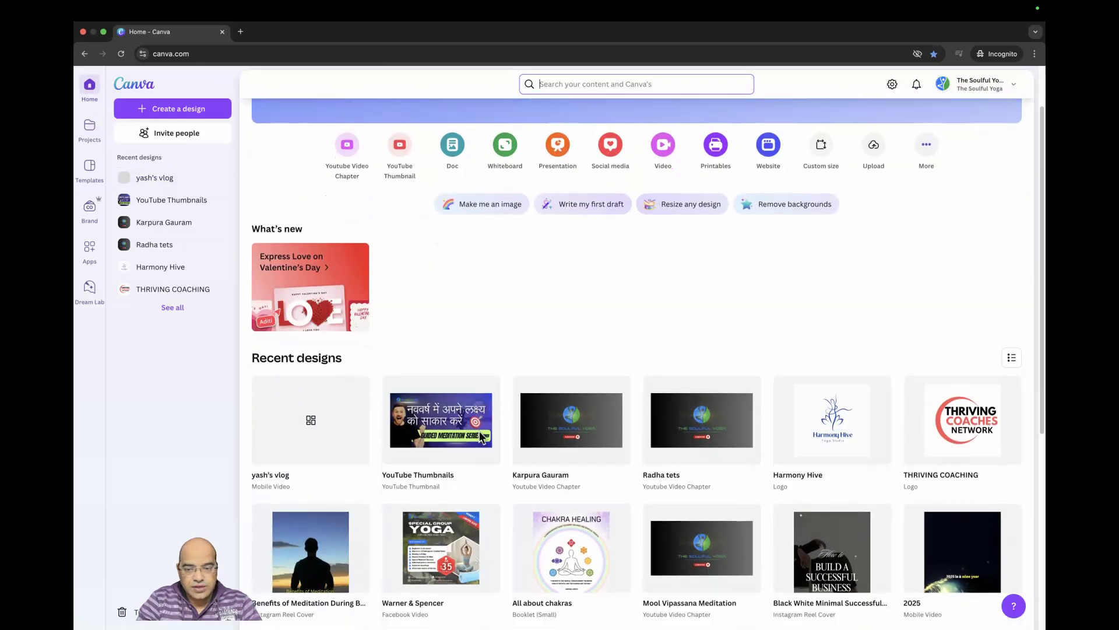
scroll(482, 436, down, 4)
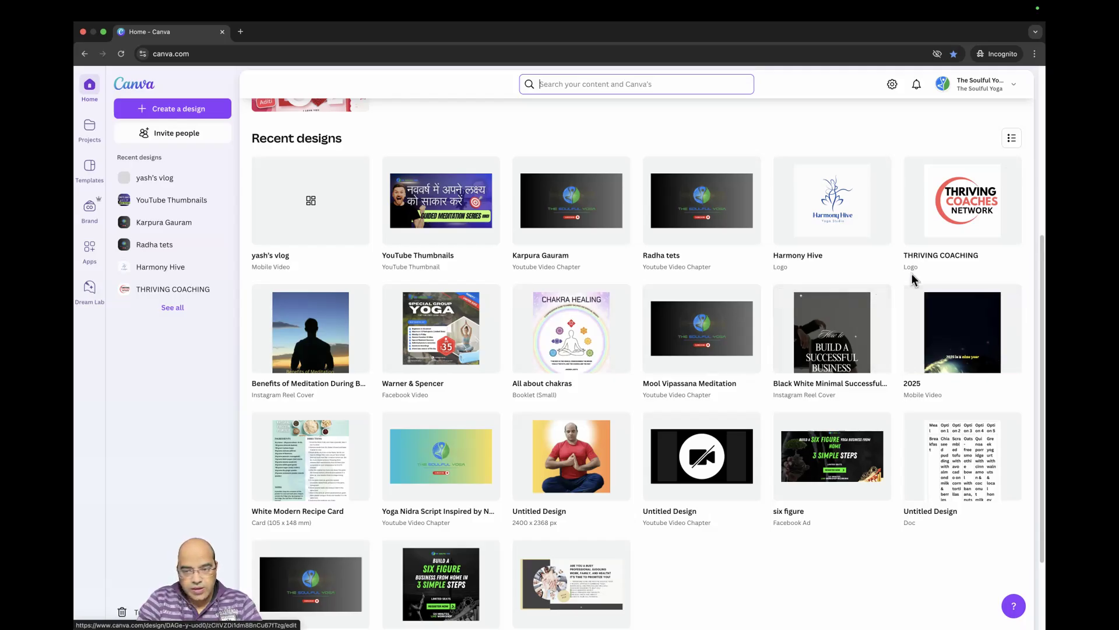
click(939, 337)
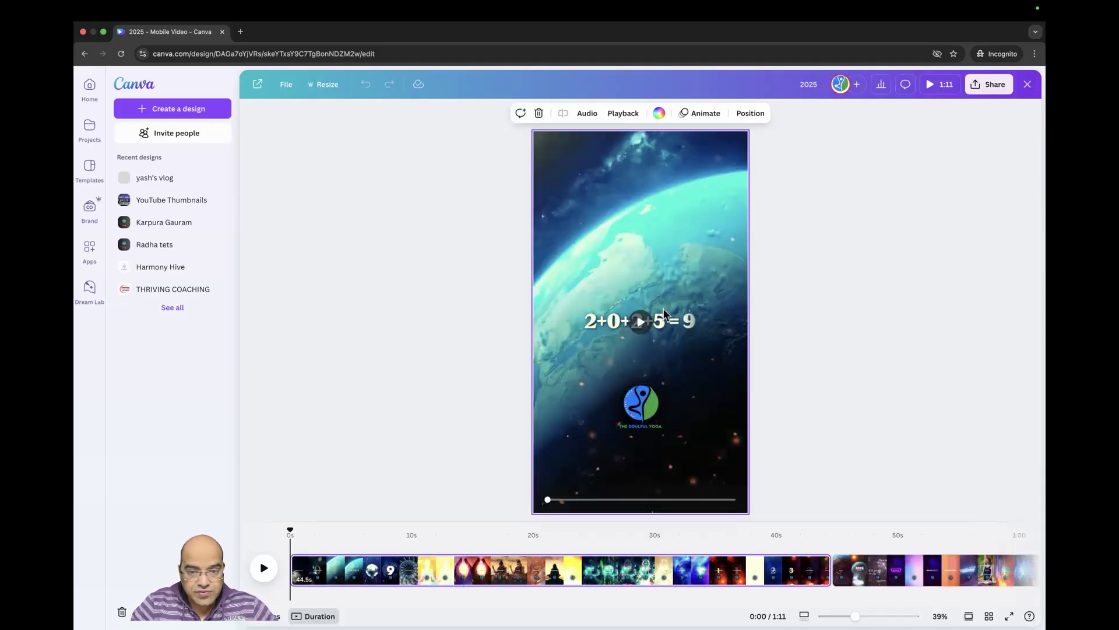
Preview frames at several points of the 2025 video across its first and second pages.
click(410, 569)
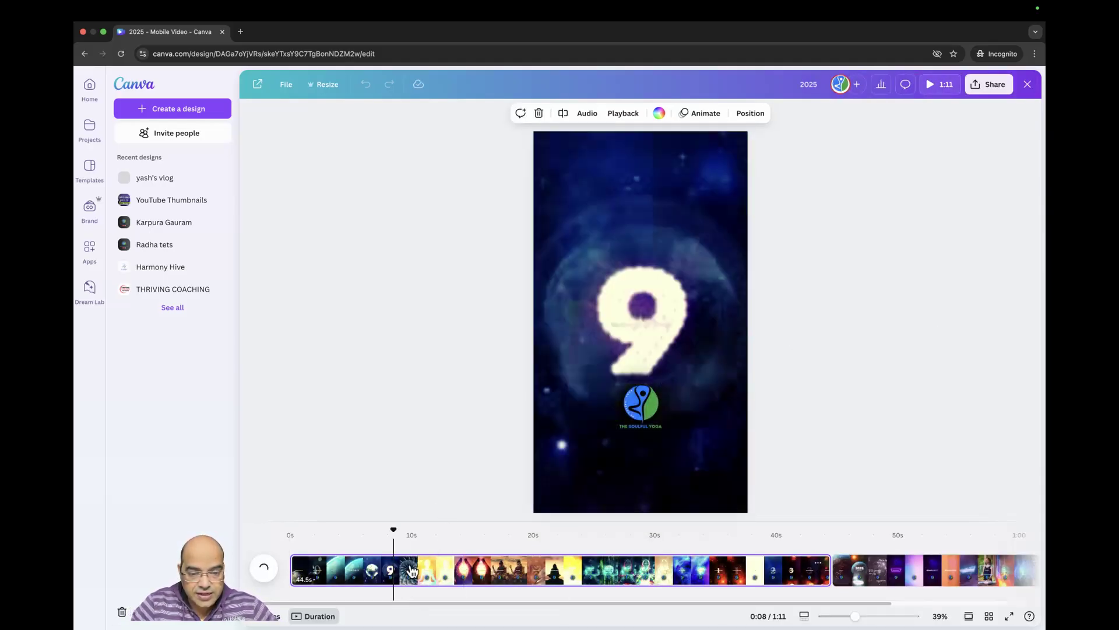
click(855, 581)
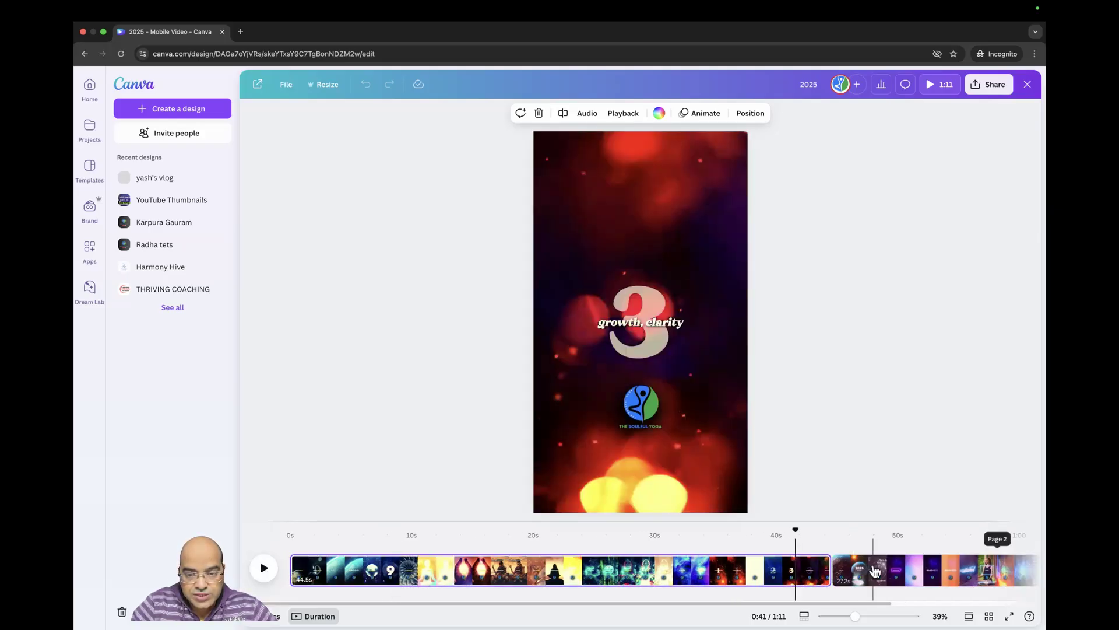
click(874, 569)
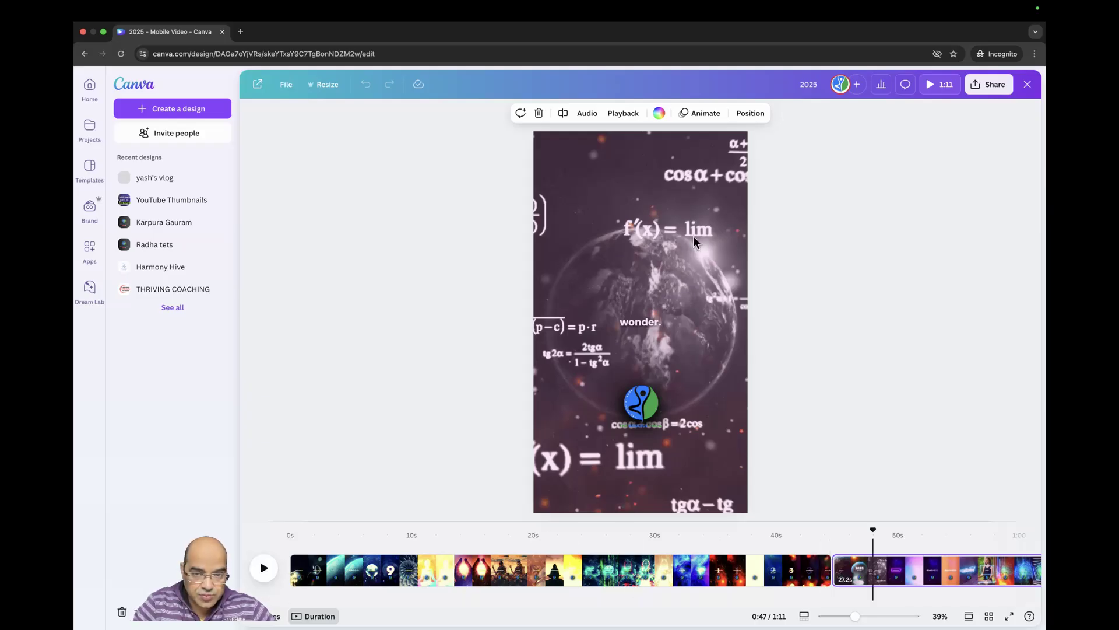
Select the second page's video in the editor and try to adjust the start of its trim.
click(685, 249)
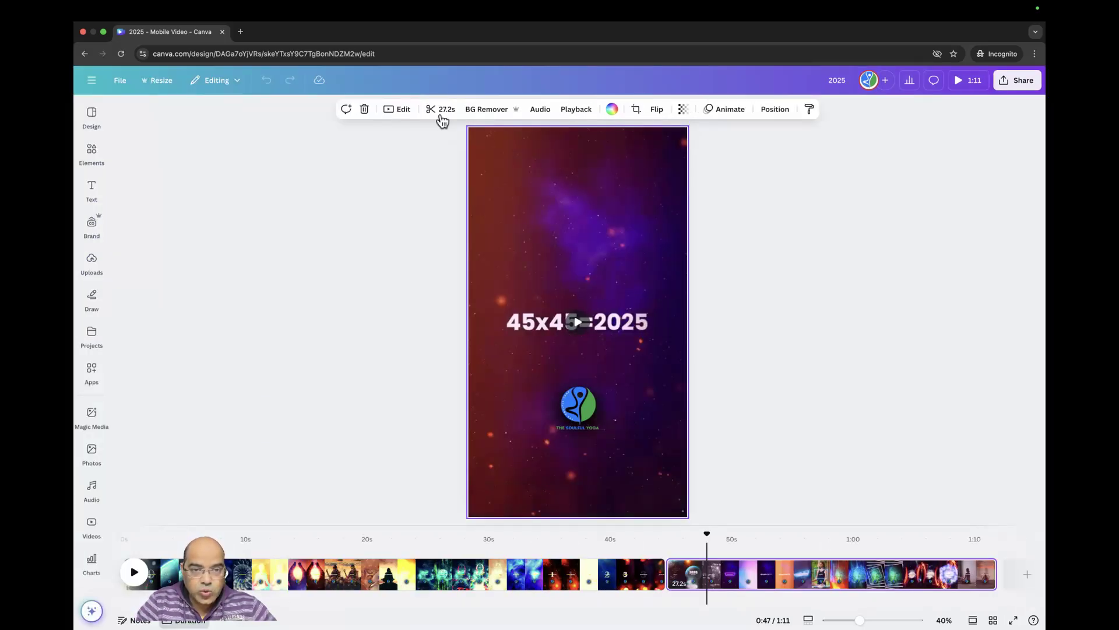
click(441, 111)
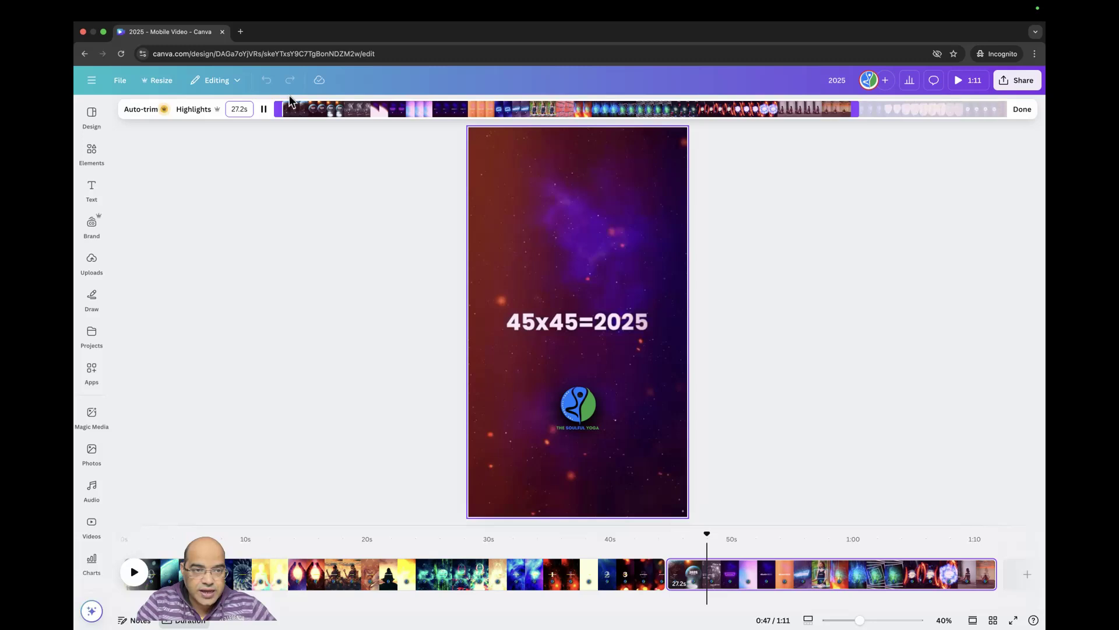
mouse_move(279, 109)
mouse_down()
mouse_move(300, 110)
mouse_move(267, 113)
mouse_up()
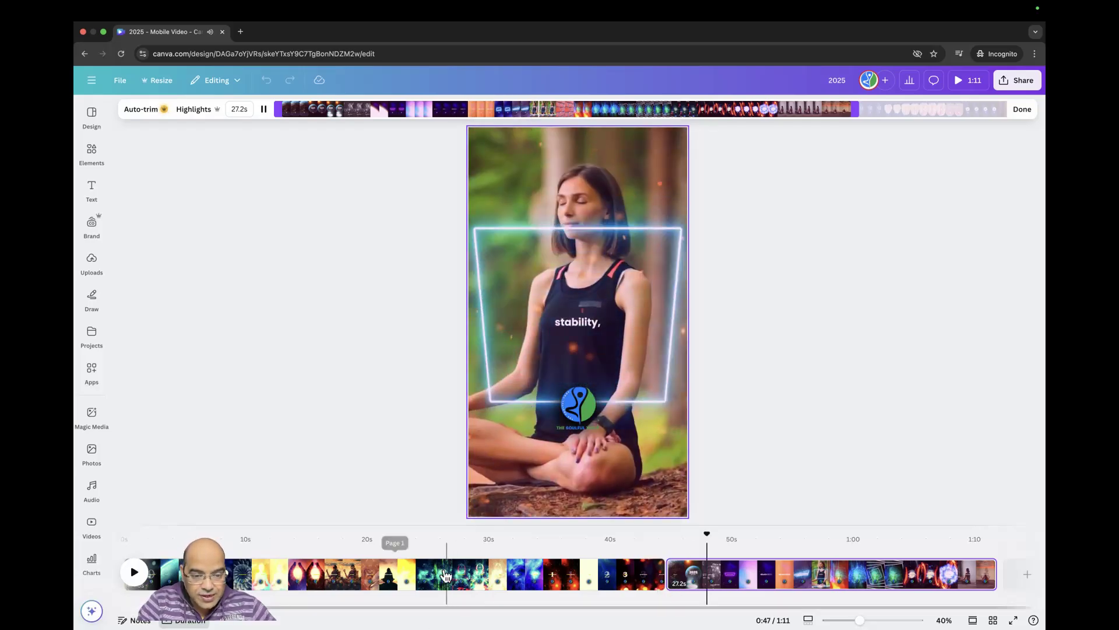
Insert a blank page between the first and second pages of the 2025 video.
click(445, 576)
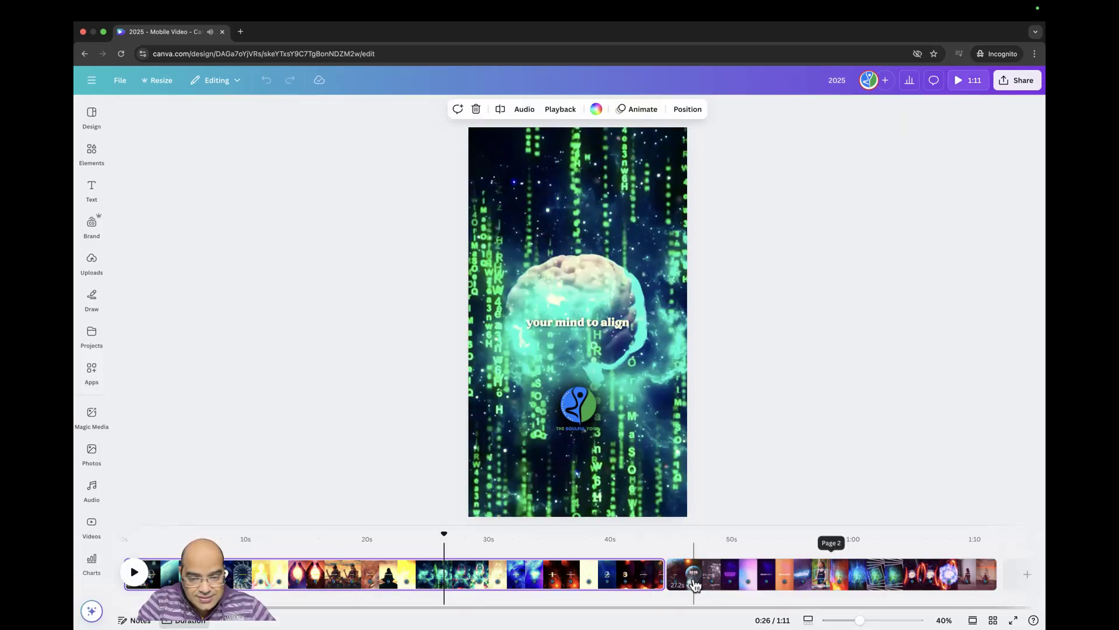
click(685, 577)
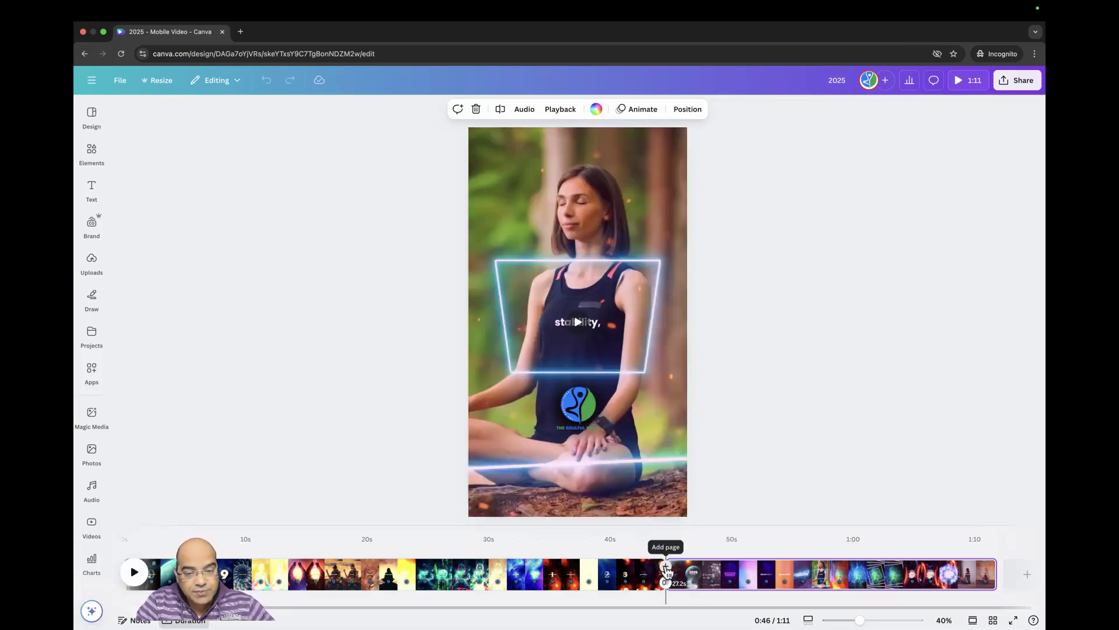
click(667, 566)
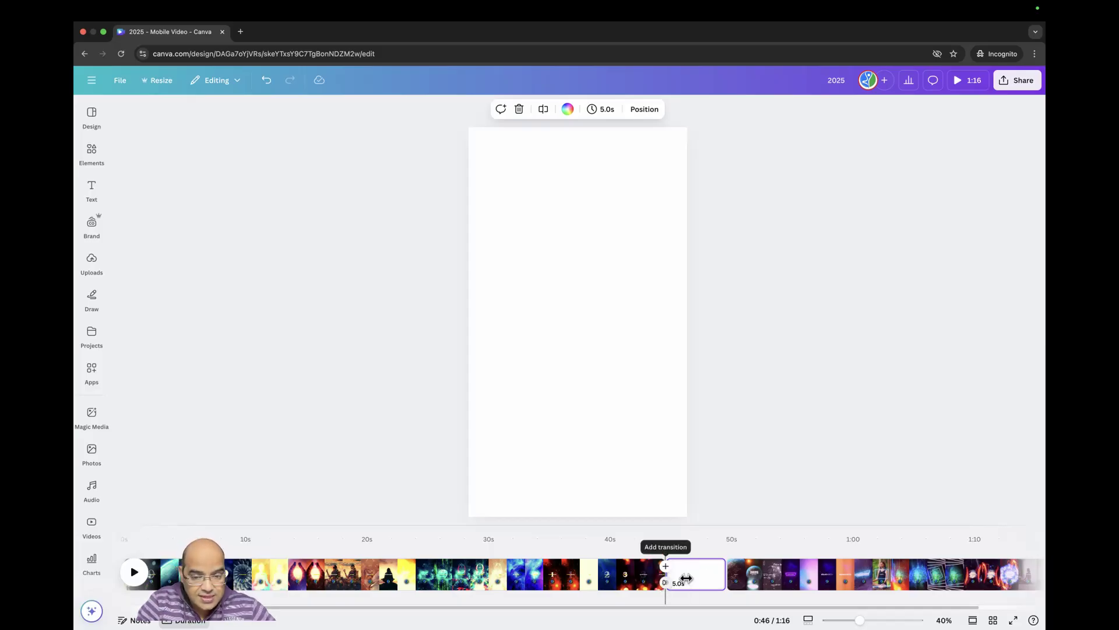
Examine the transition options between the first page and the blank page, and leave without choosing one.
click(665, 566)
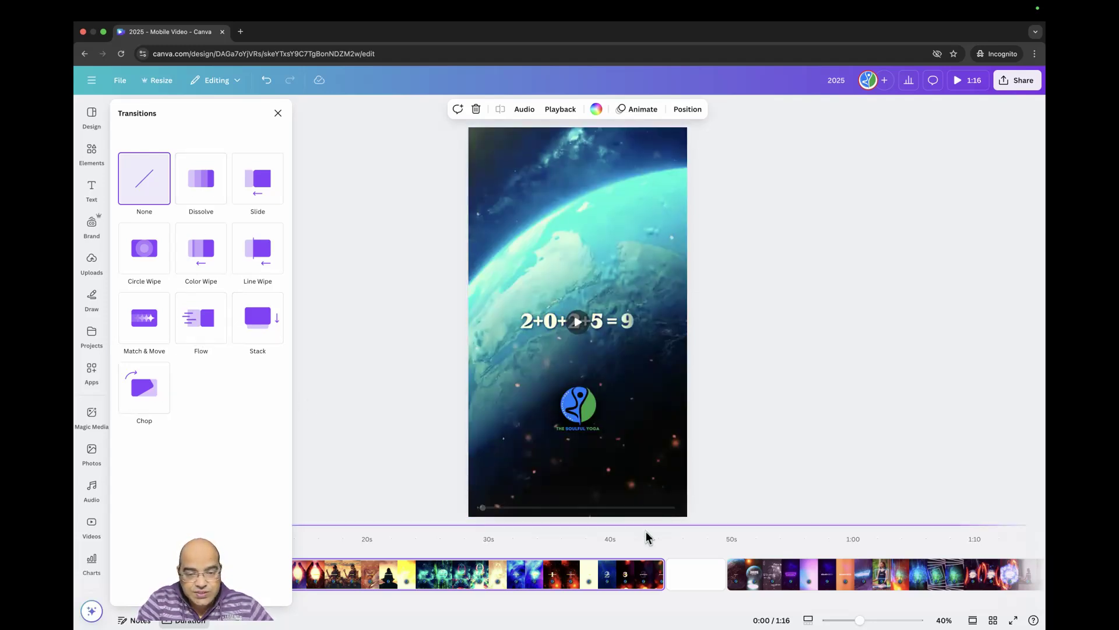
mouse_move(684, 568)
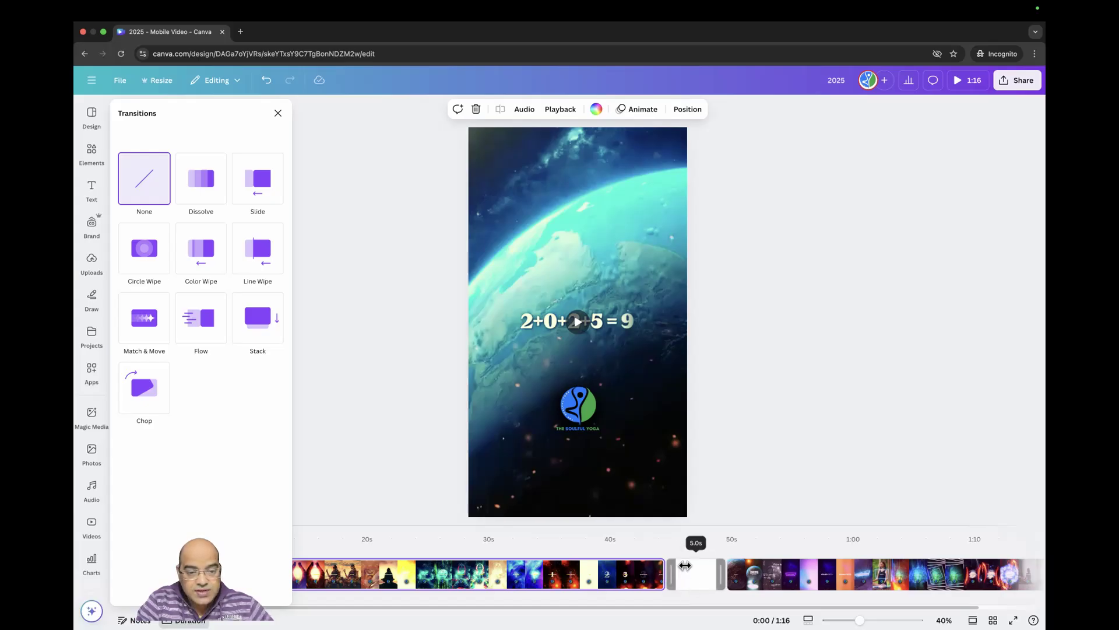
click(278, 113)
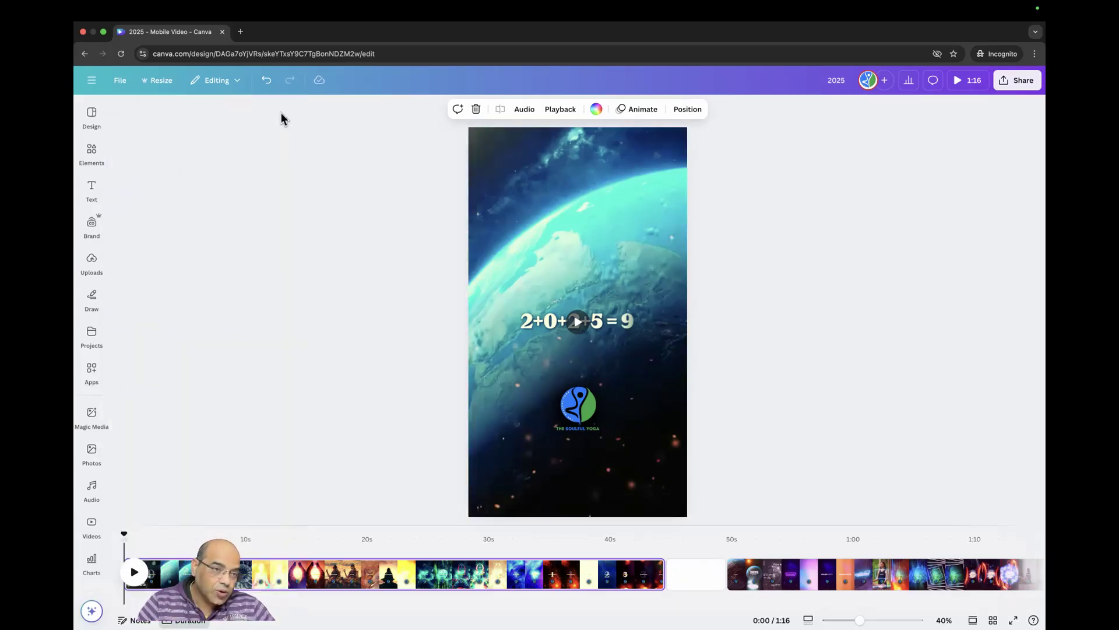
Look through the templates and uploaded images, and view the pages of the White Minimalist Self-care Routine Vlog template.
click(91, 120)
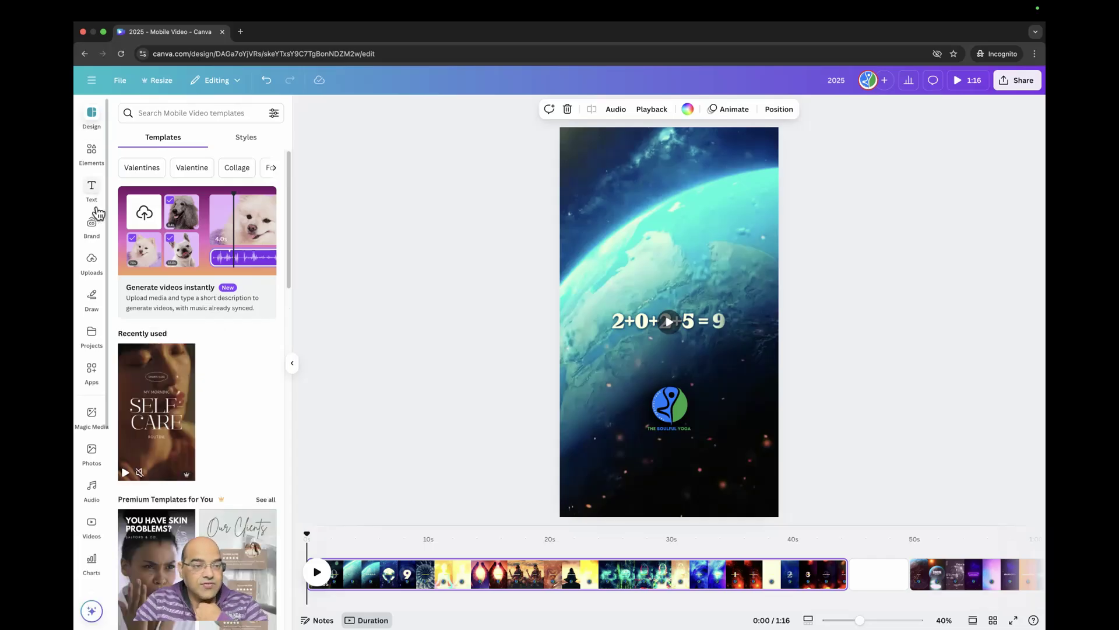
click(92, 220)
click(92, 263)
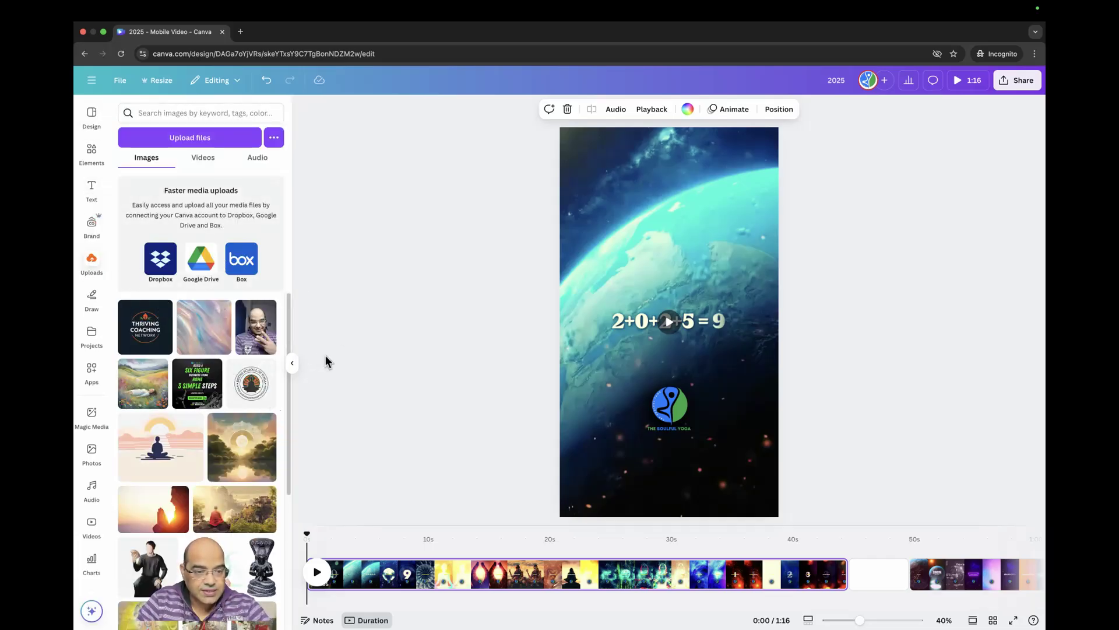
scroll(214, 440, down, 4)
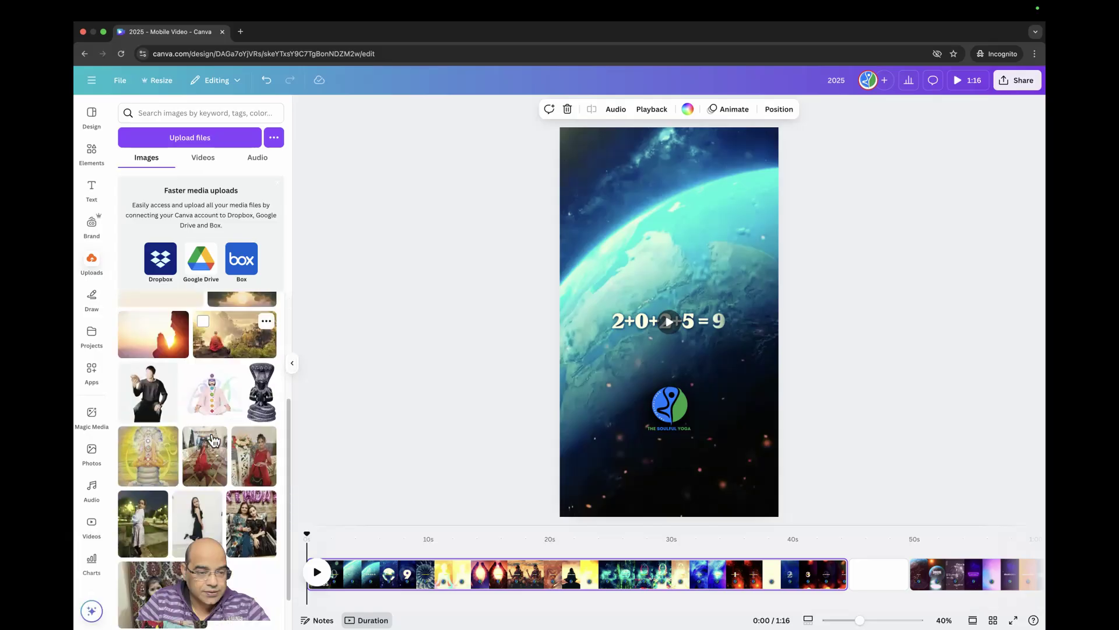
scroll(214, 440, up, 4)
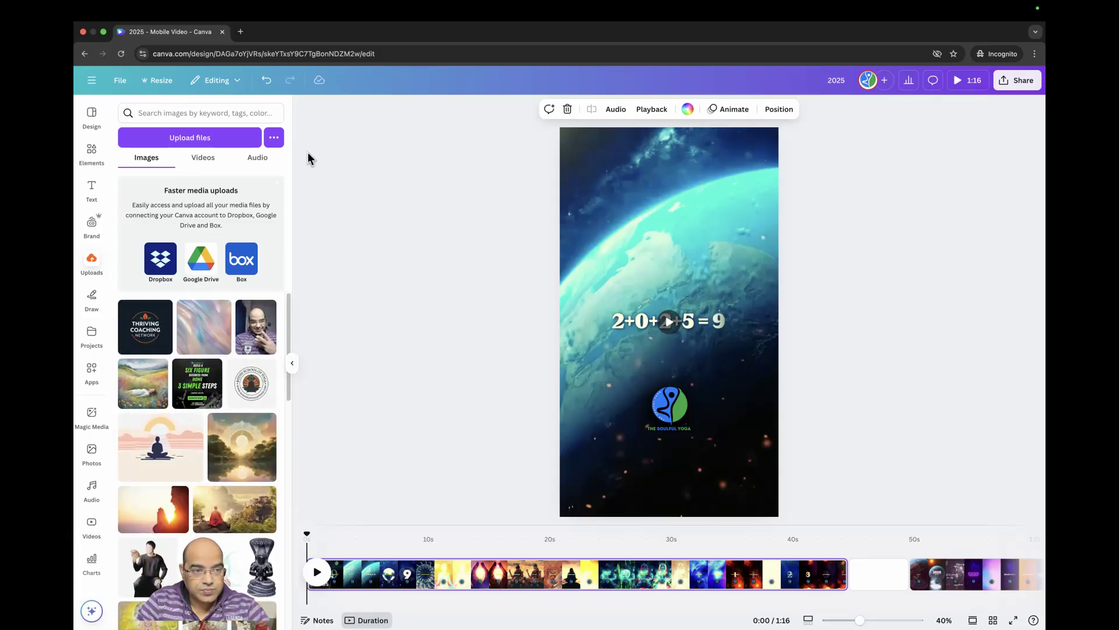
click(92, 114)
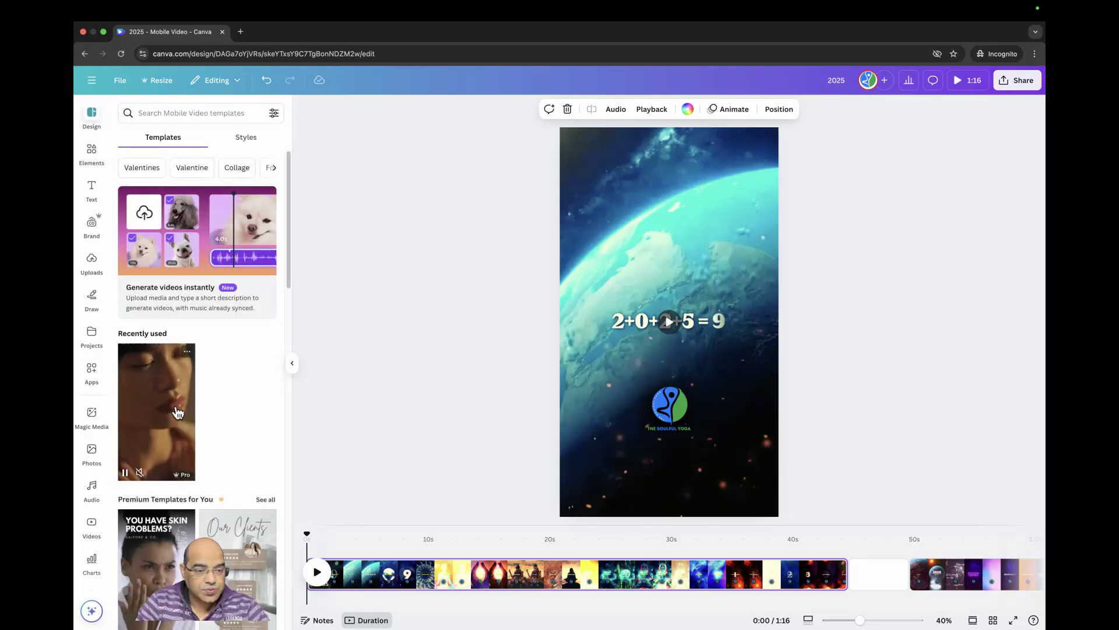
click(178, 413)
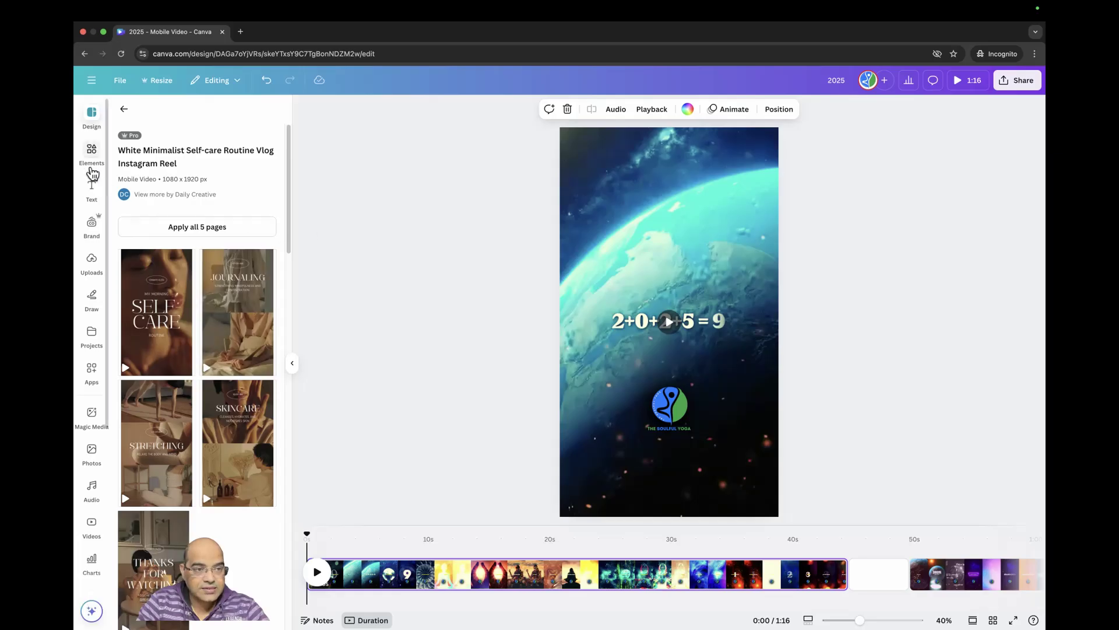
click(123, 108)
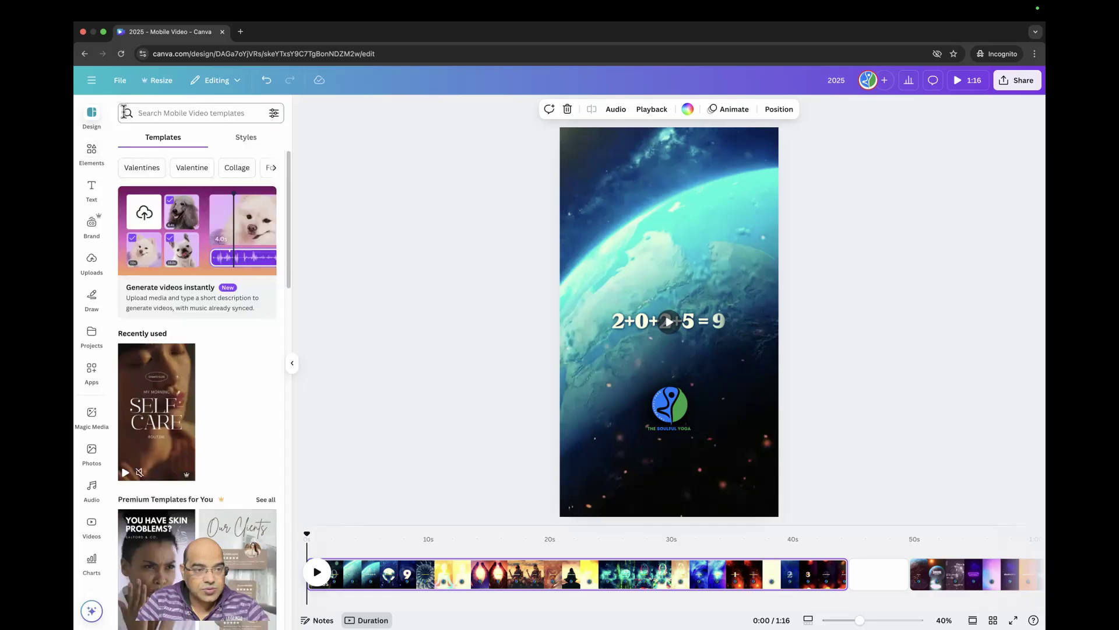
Return to the home page and reopen the recent vlog design in the full editor.
click(92, 82)
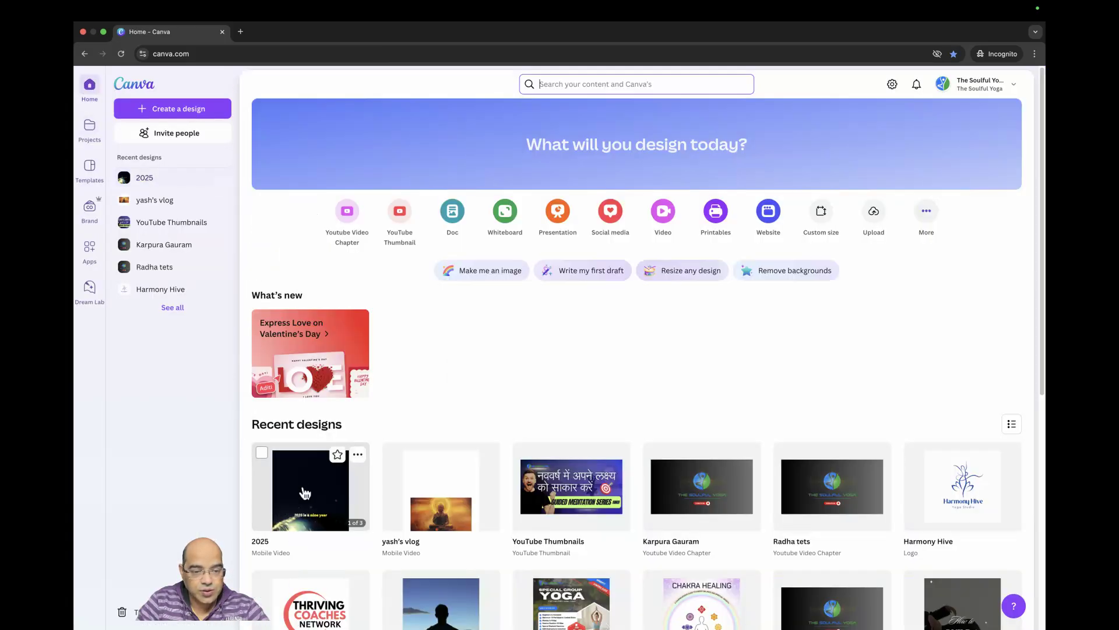
click(434, 475)
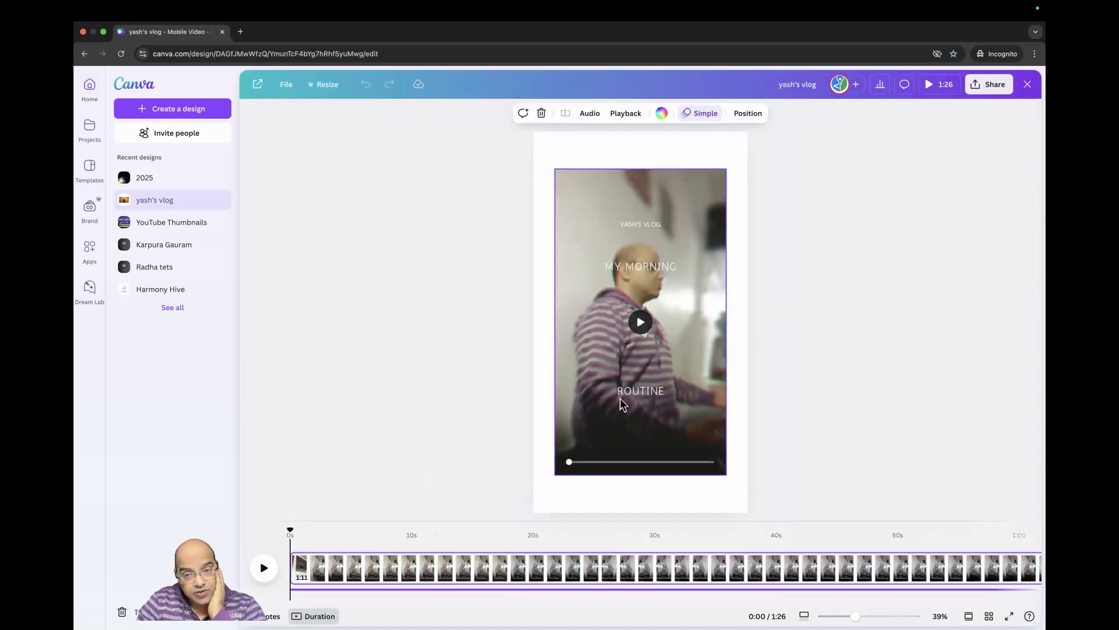
click(578, 323)
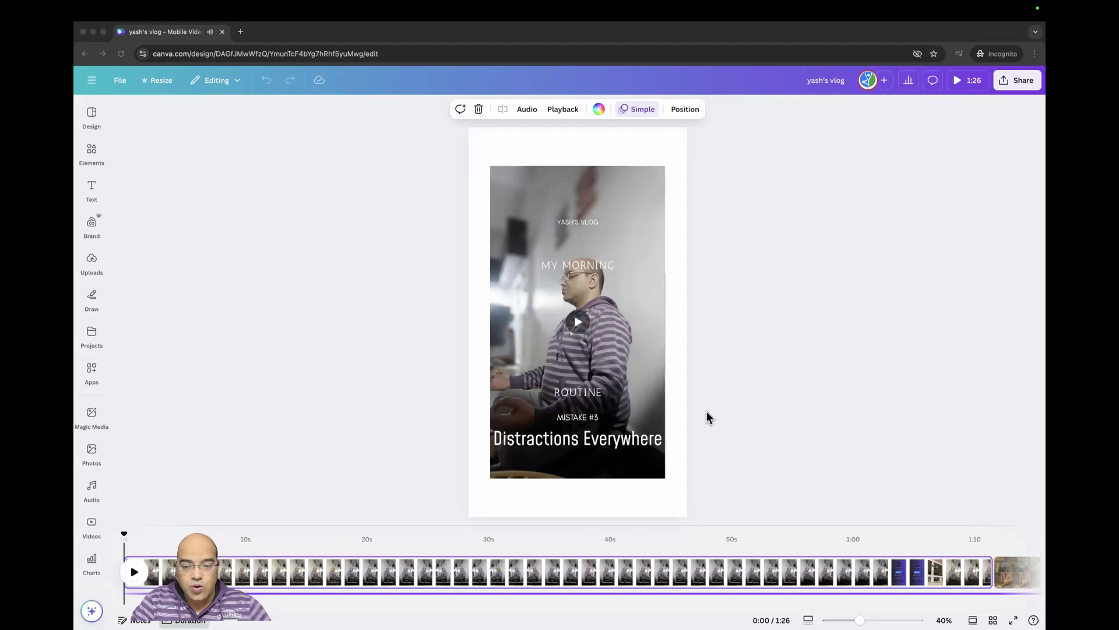
scroll(860, 579, right, 5)
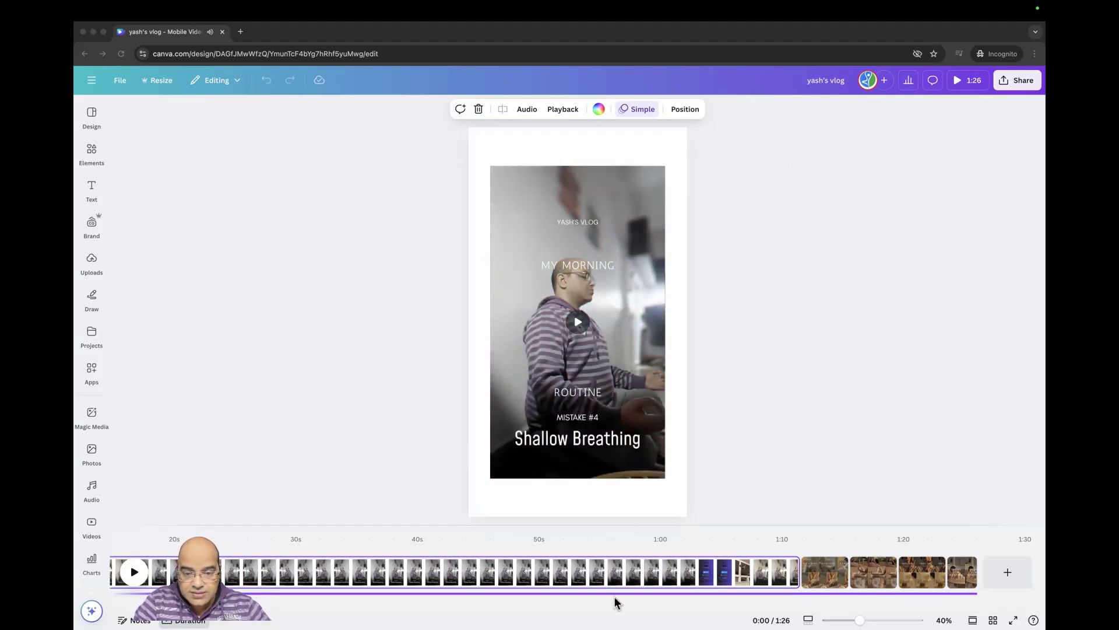
Open the transition options at the end of the first video page and insert a blank page there.
click(752, 576)
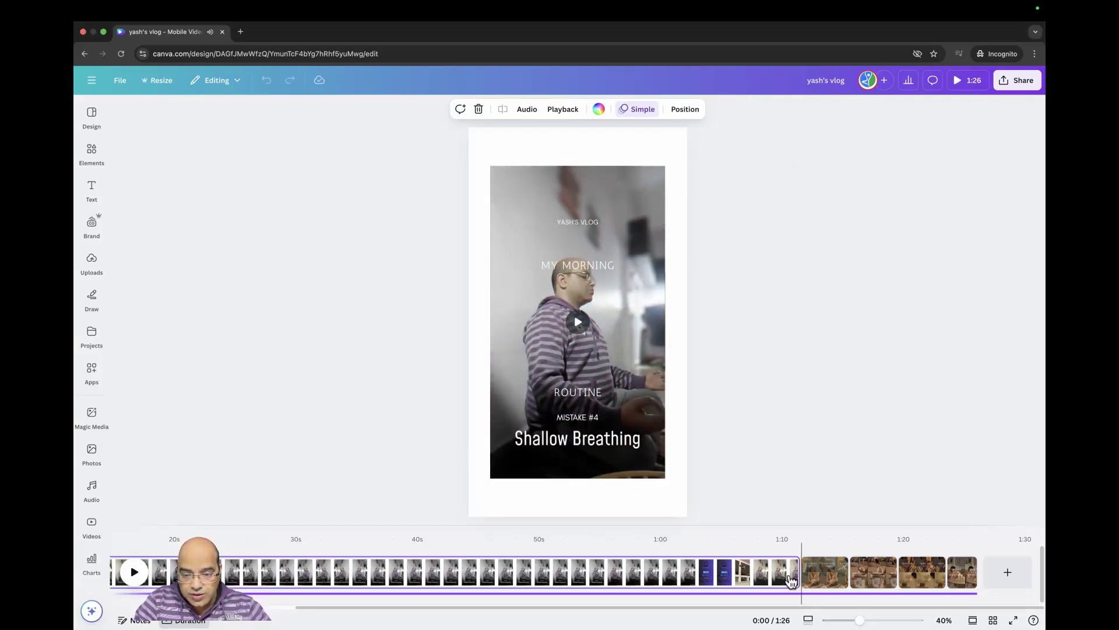
click(819, 575)
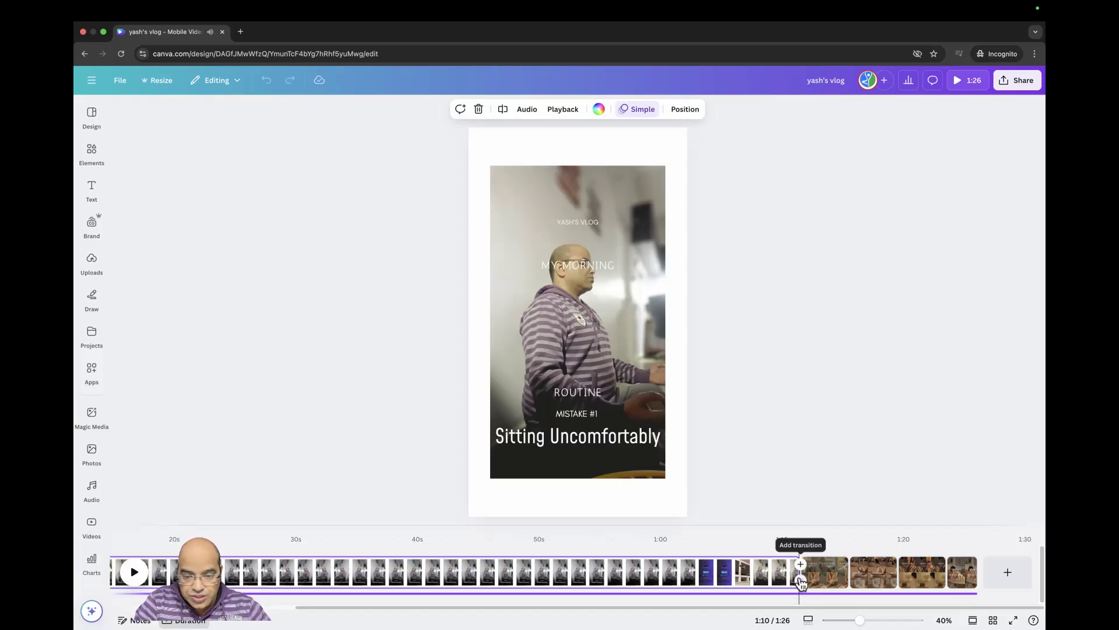
click(801, 581)
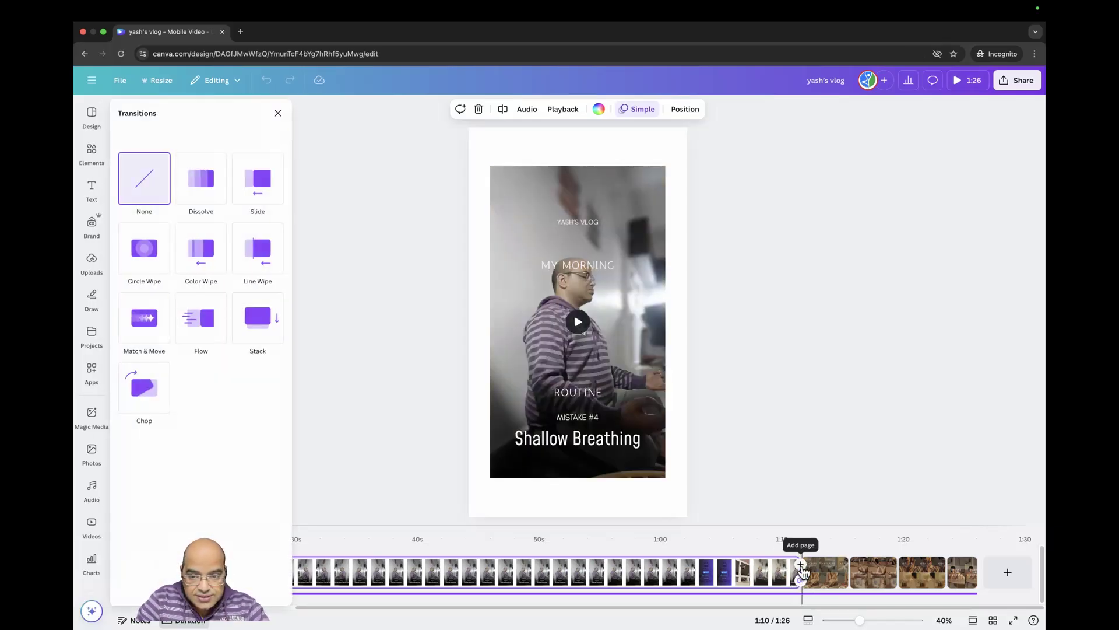
click(801, 565)
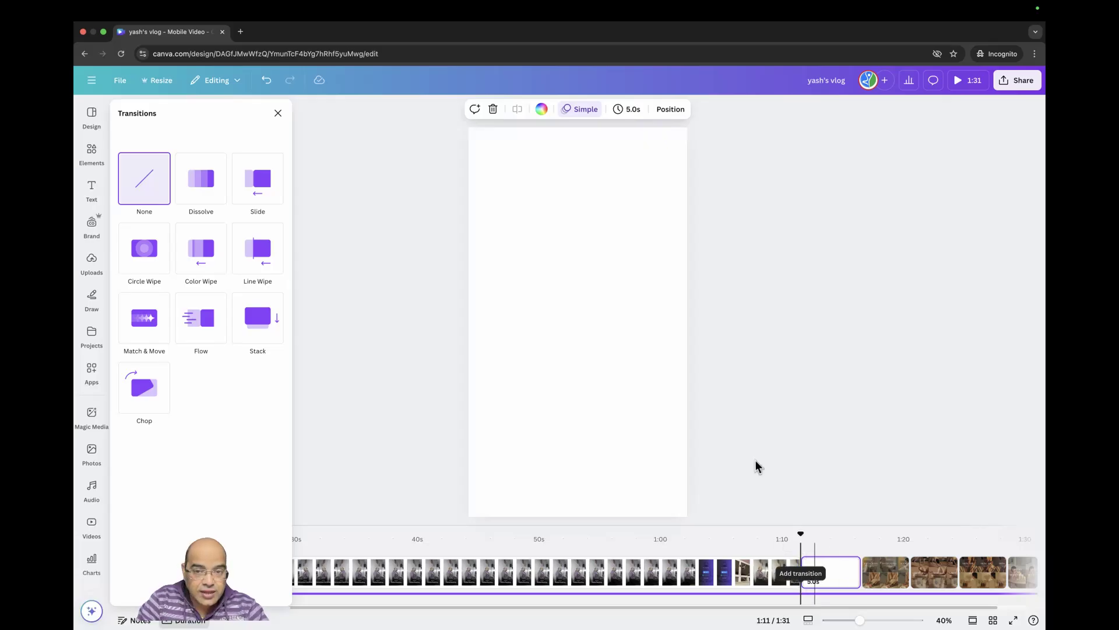
Select the video on the first page and examine its audio and playback settings.
click(666, 568)
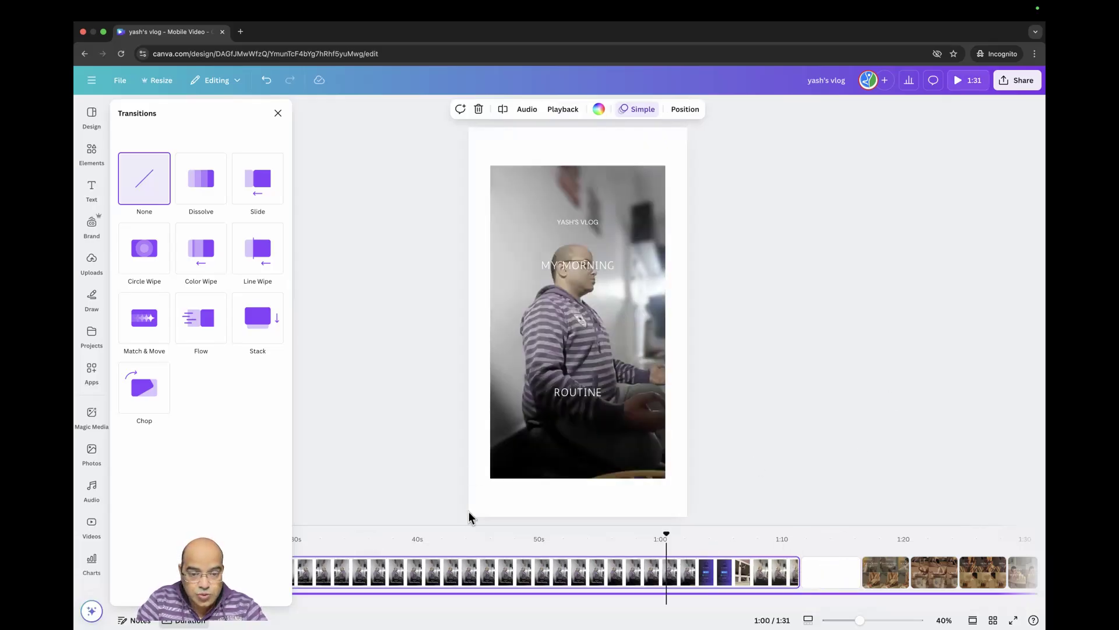
click(595, 313)
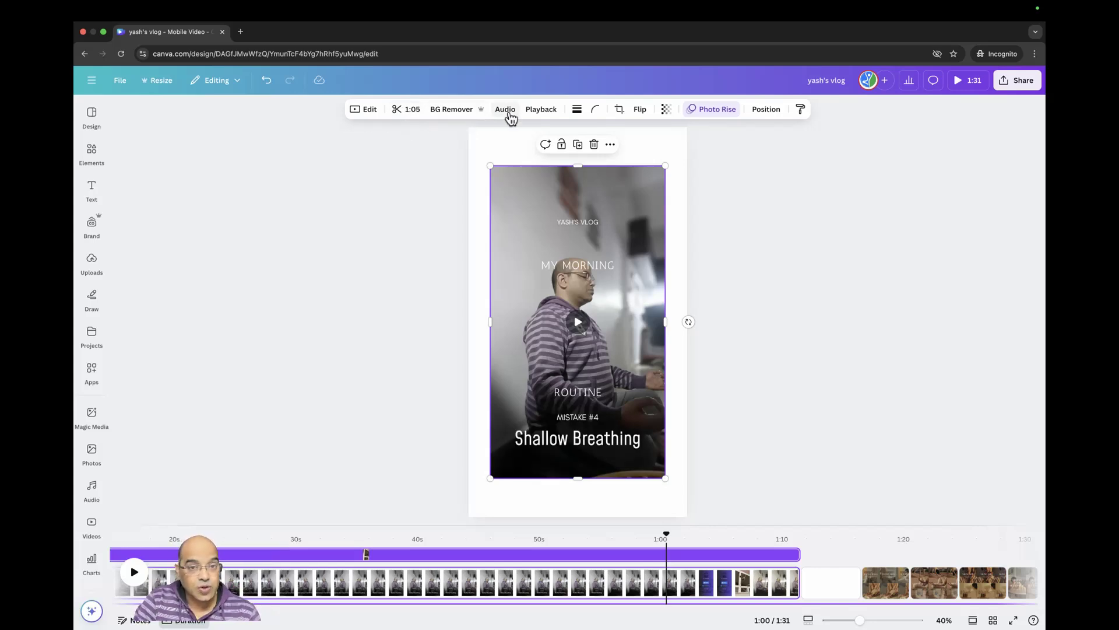
click(506, 112)
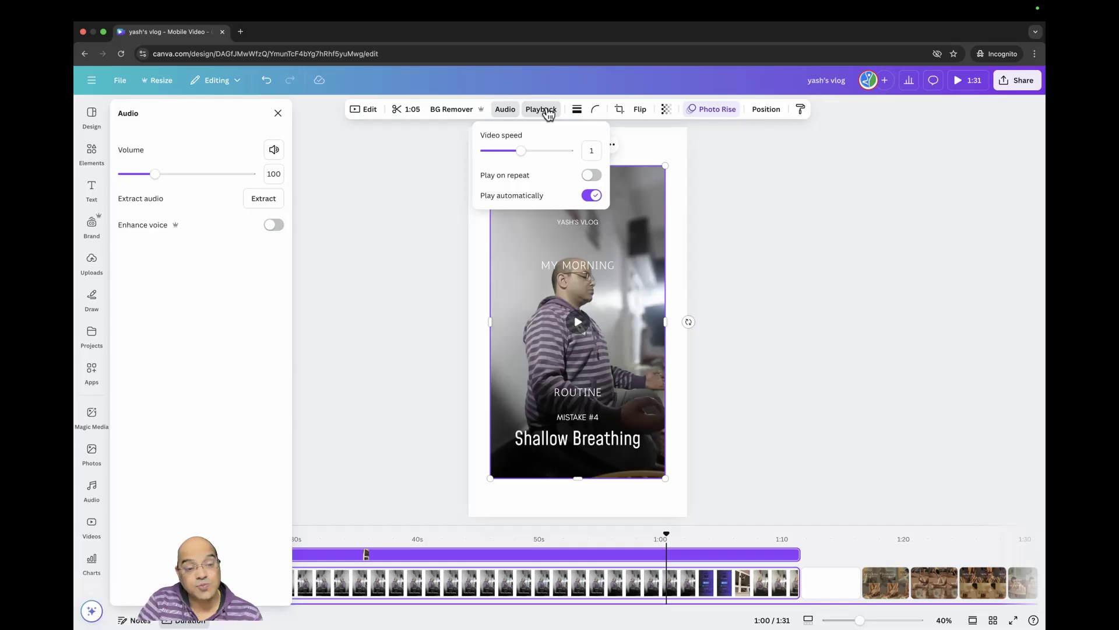
Give the video a thick dotted border and set its corner rounding to 88.
click(576, 112)
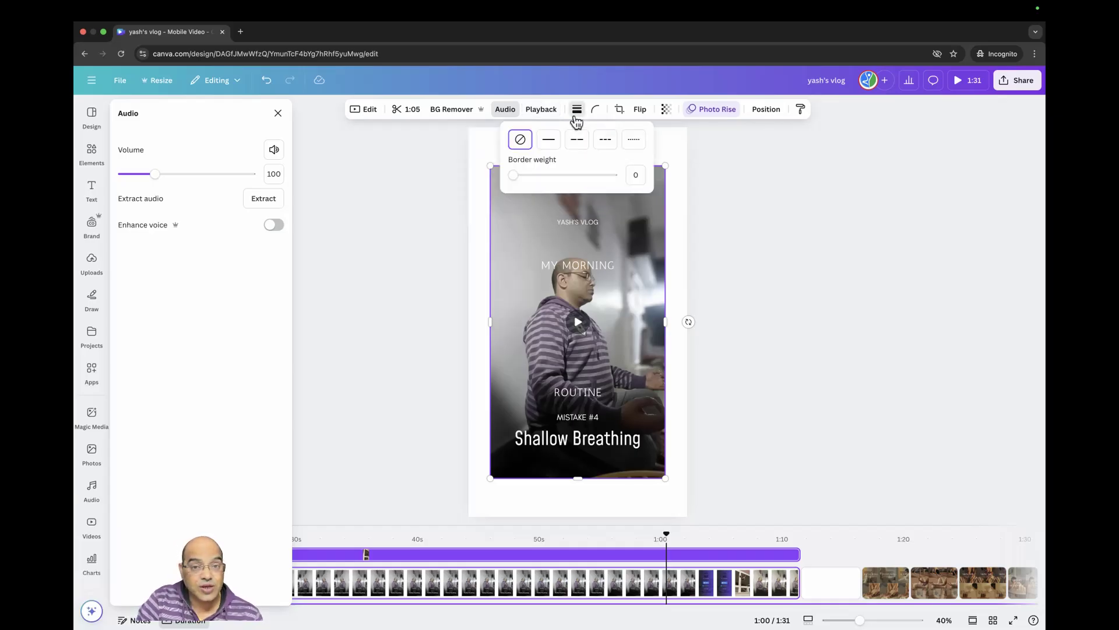
click(548, 139)
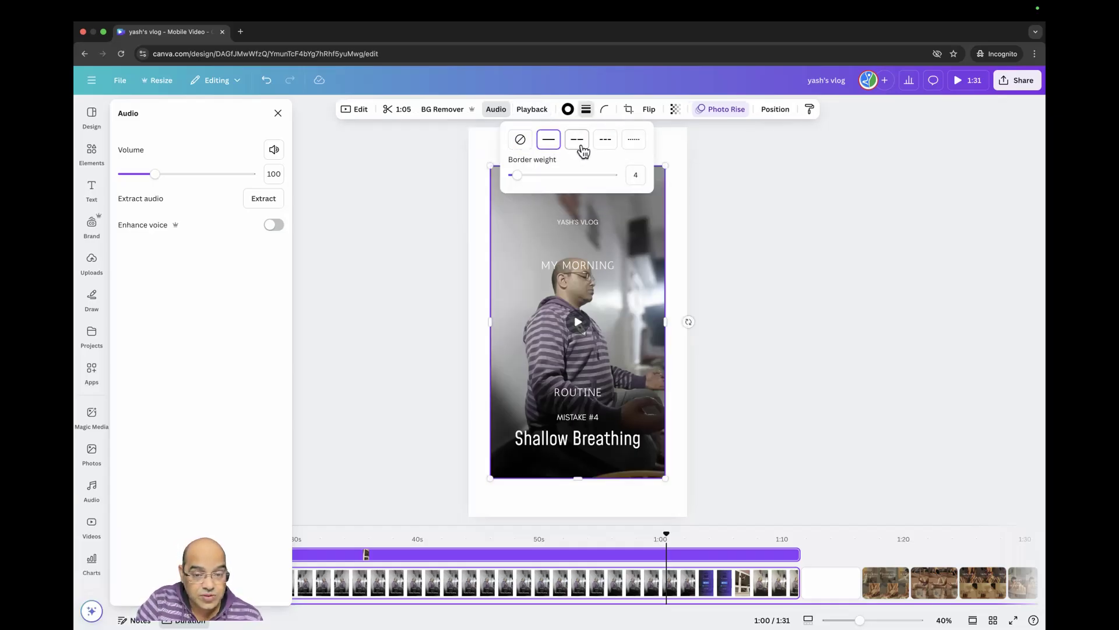
click(577, 142)
click(605, 141)
click(633, 142)
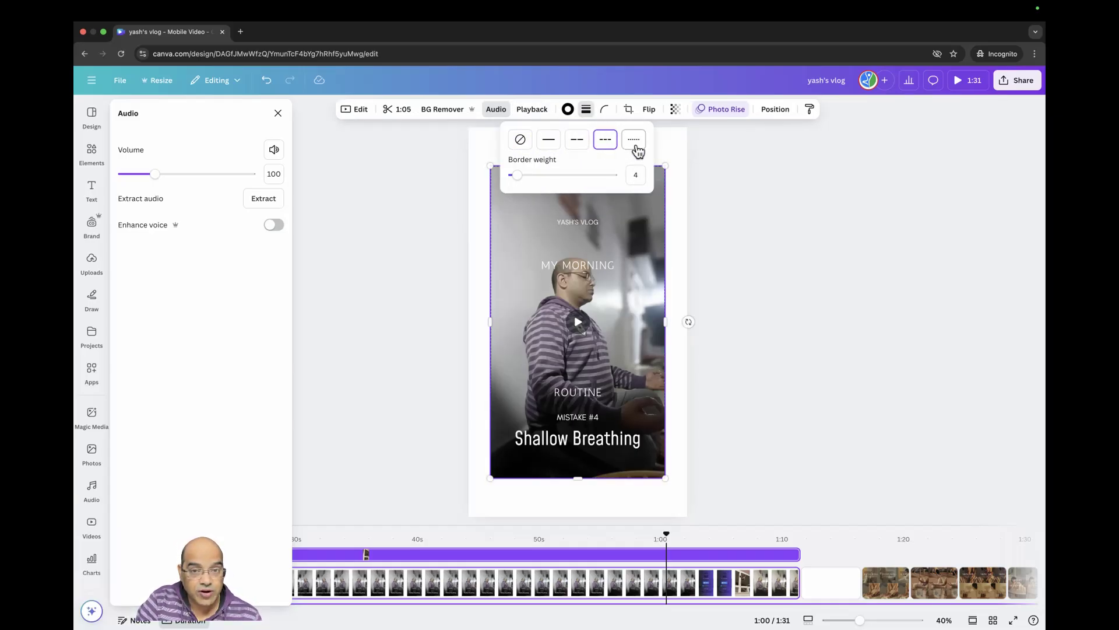
drag(517, 175, 547, 178)
click(605, 110)
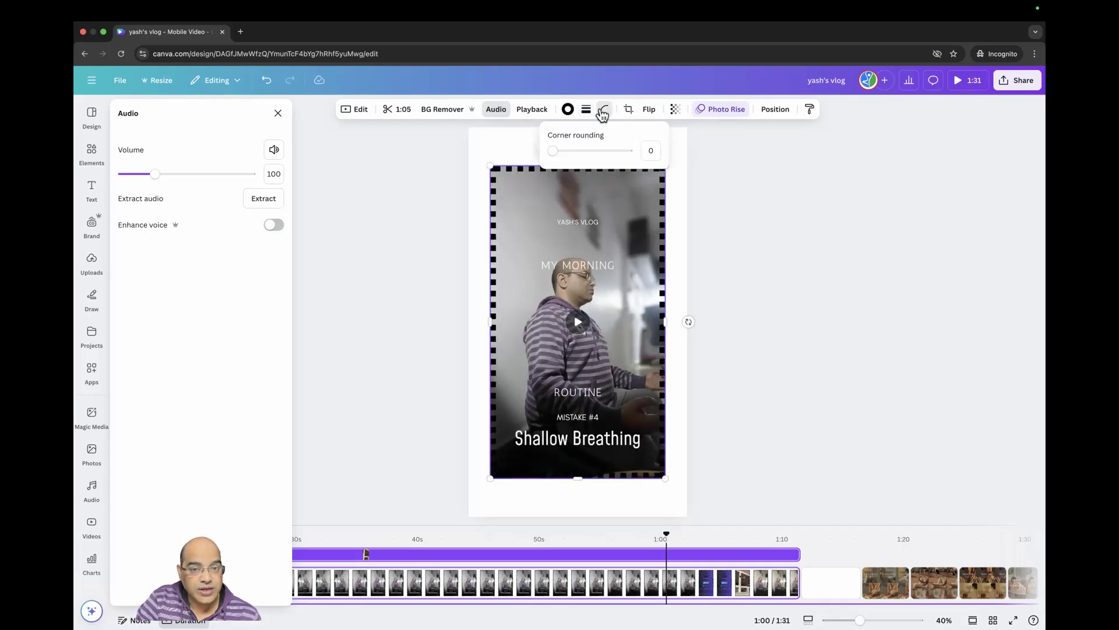
drag(554, 152, 619, 155)
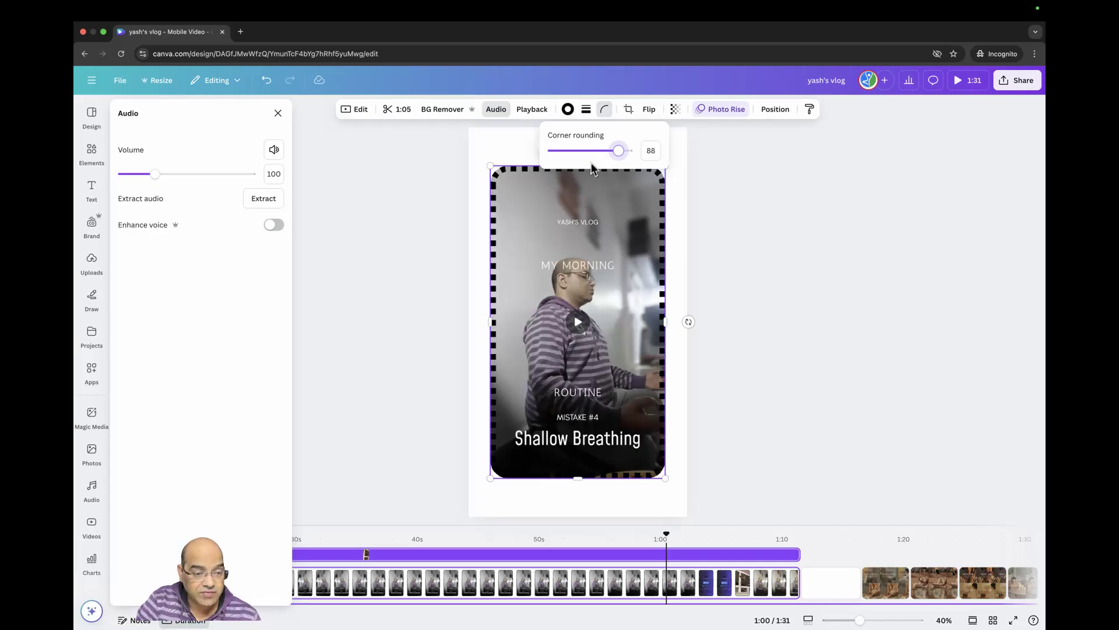
Crop the video to a 3:4 aspect ratio after trying several other ratios.
click(628, 109)
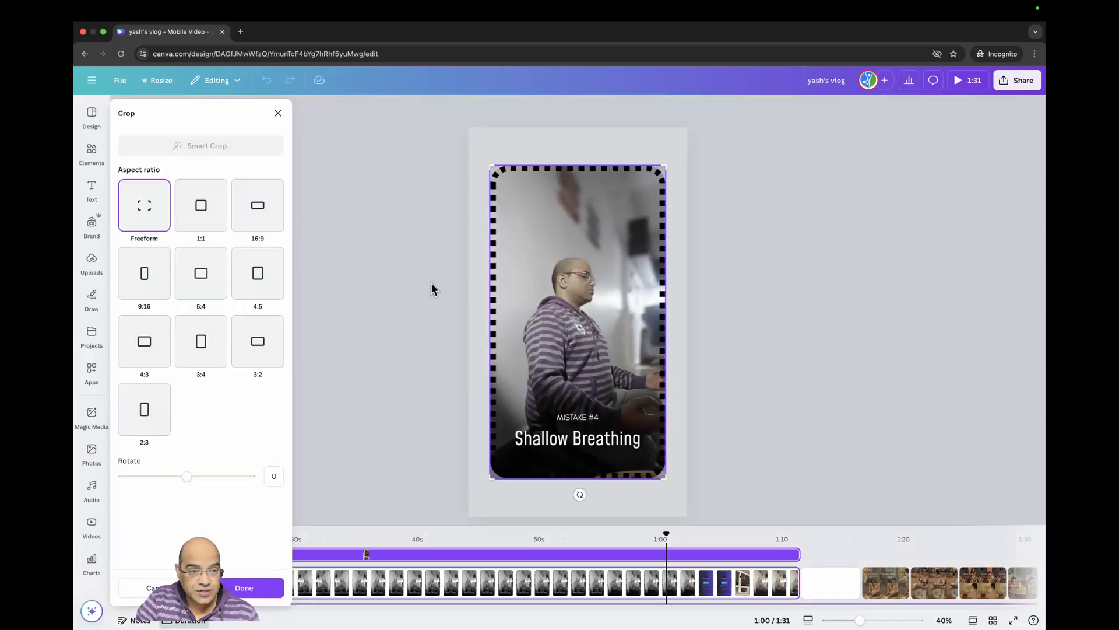
click(194, 217)
click(192, 284)
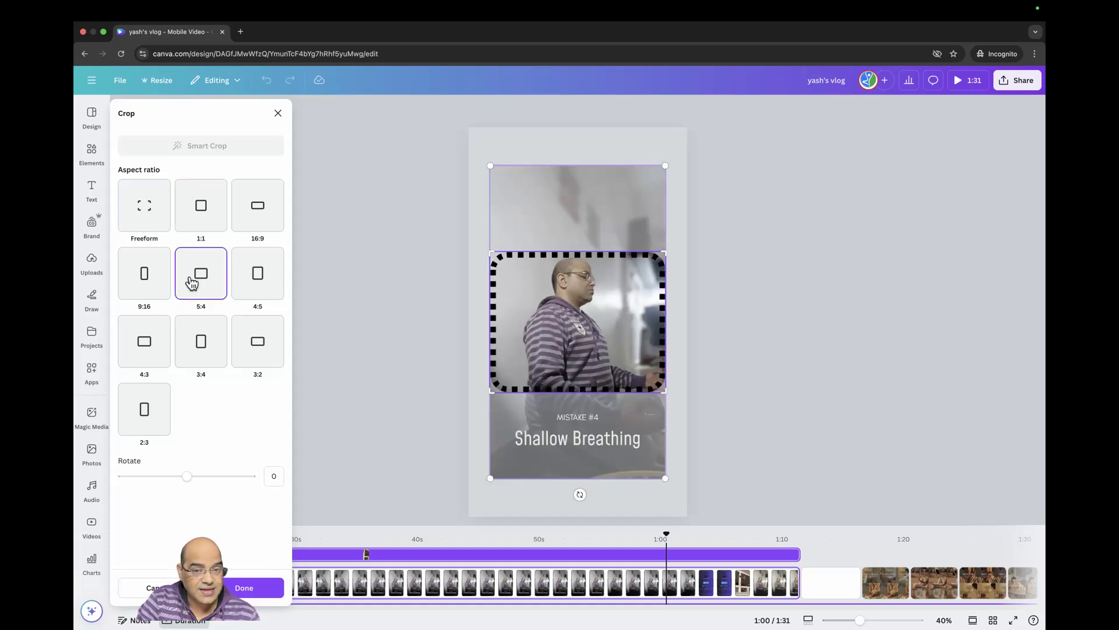
click(145, 273)
click(147, 351)
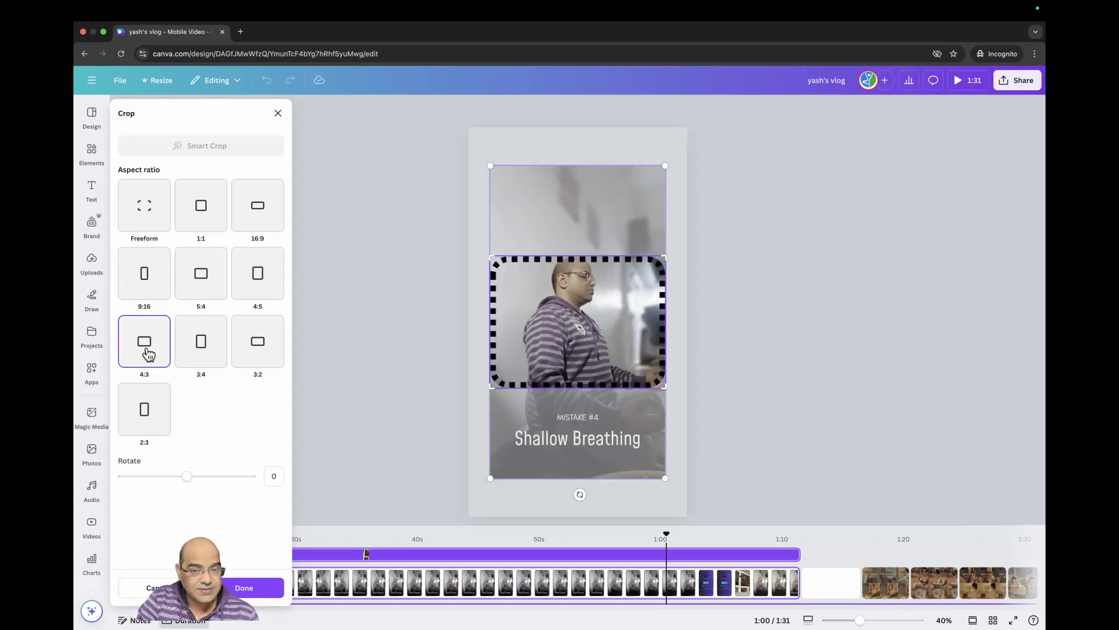
click(208, 342)
click(293, 336)
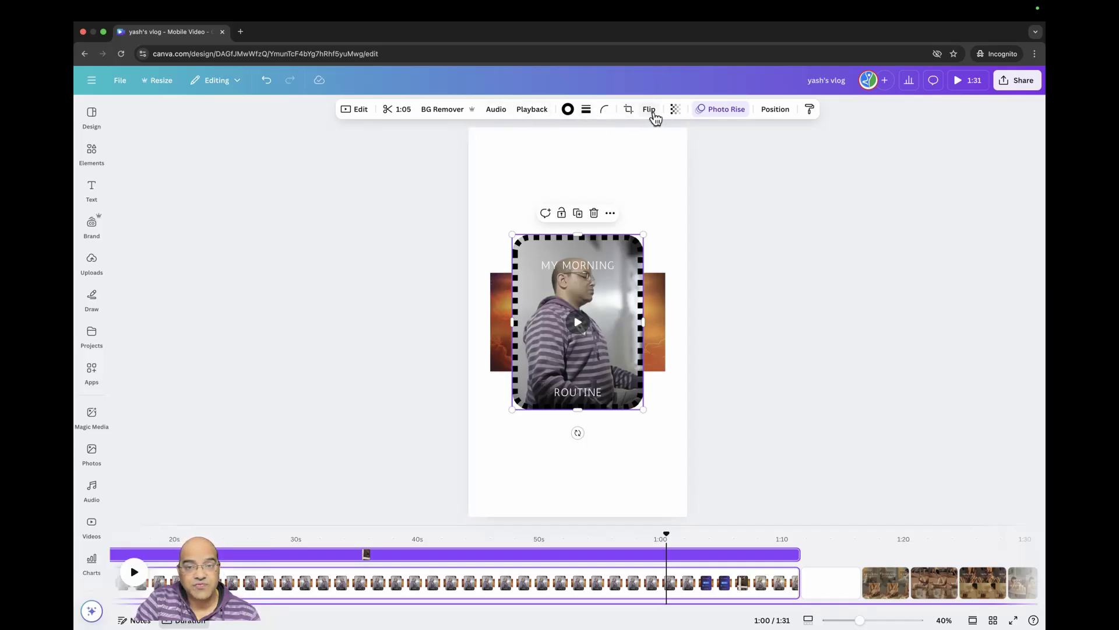
Flip the video horizontally and vertically, and reverse the horizontal flip.
click(652, 116)
click(654, 137)
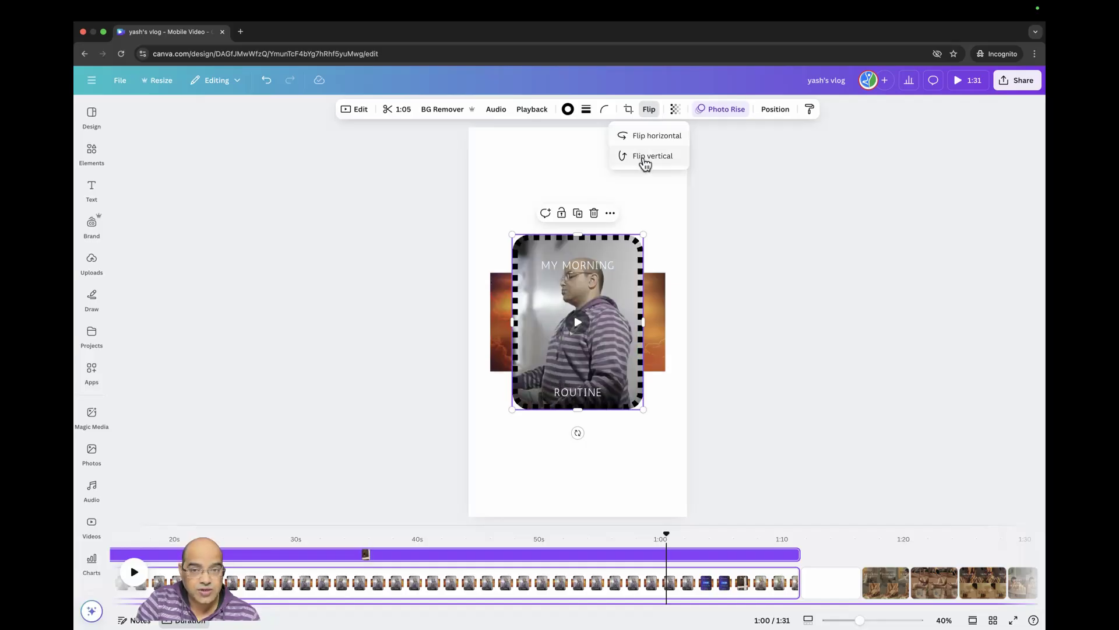
click(645, 160)
click(658, 135)
Set the video's transparency to about 58 and flip it vertically back upright.
click(675, 109)
drag(702, 150, 658, 161)
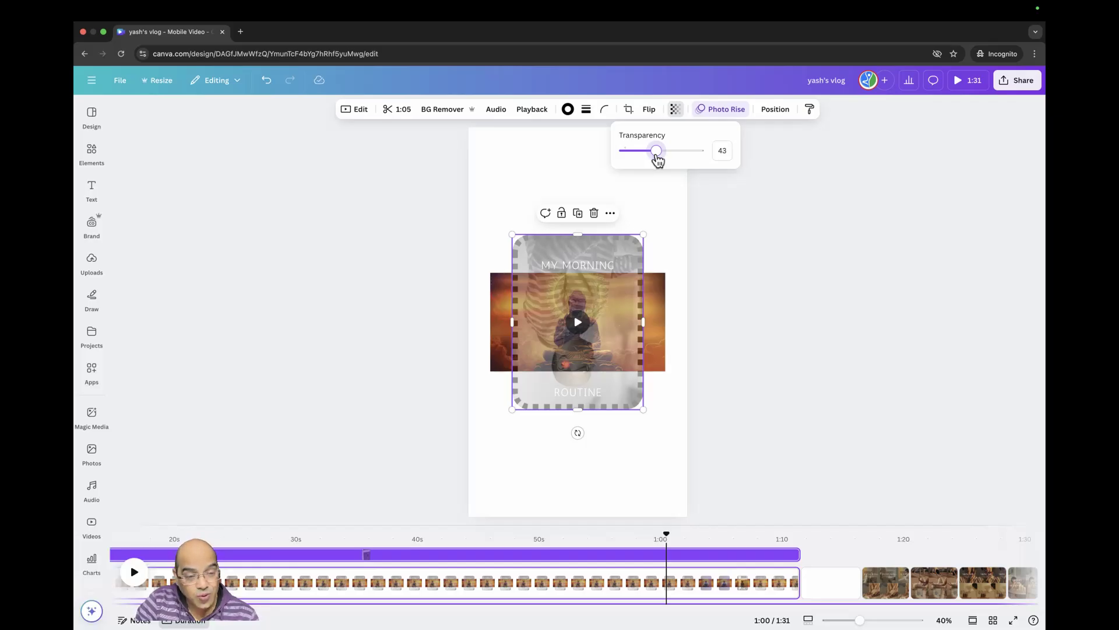
drag(657, 161, 668, 170)
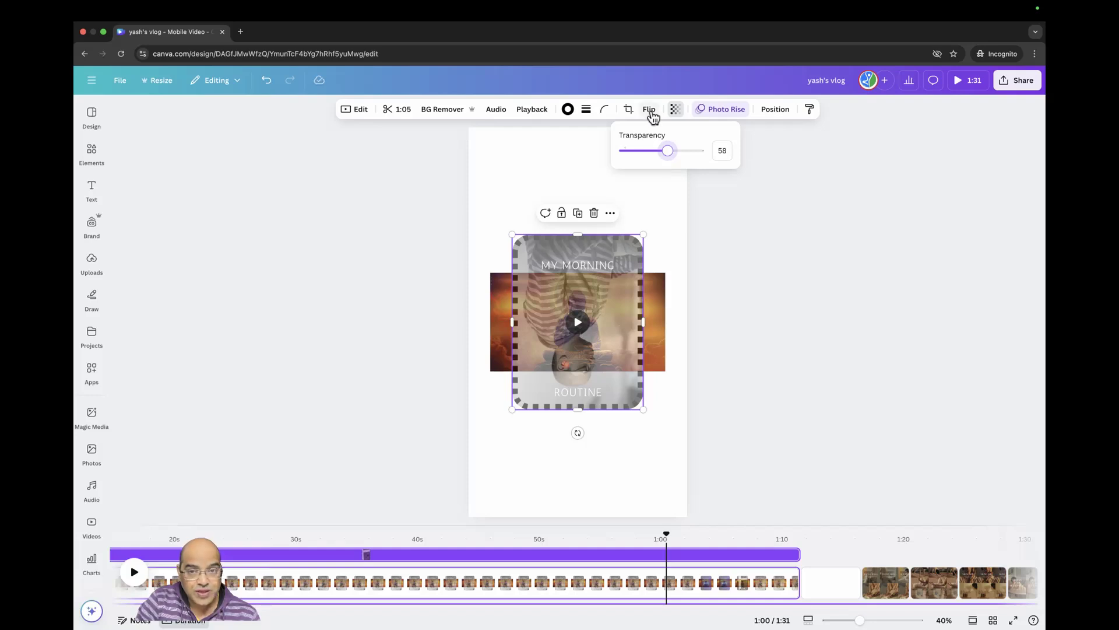
click(650, 113)
click(654, 155)
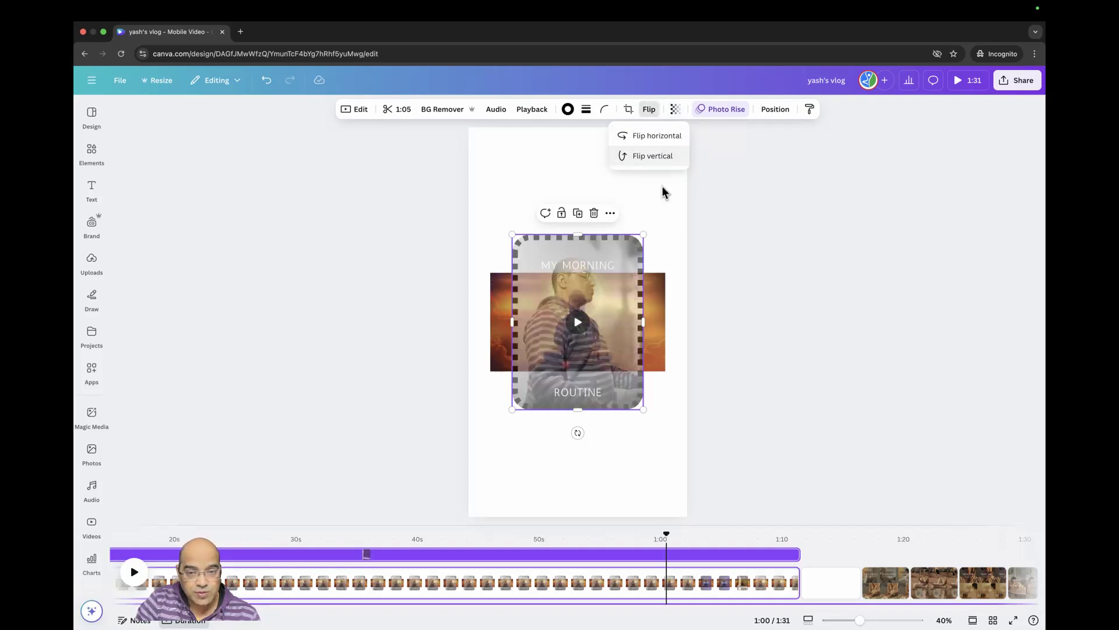
click(677, 110)
mouse_move(669, 150)
mouse_down()
mouse_move(649, 149)
mouse_move(669, 153)
mouse_up()
Examine the video's animation and position options, and copy its style.
click(715, 114)
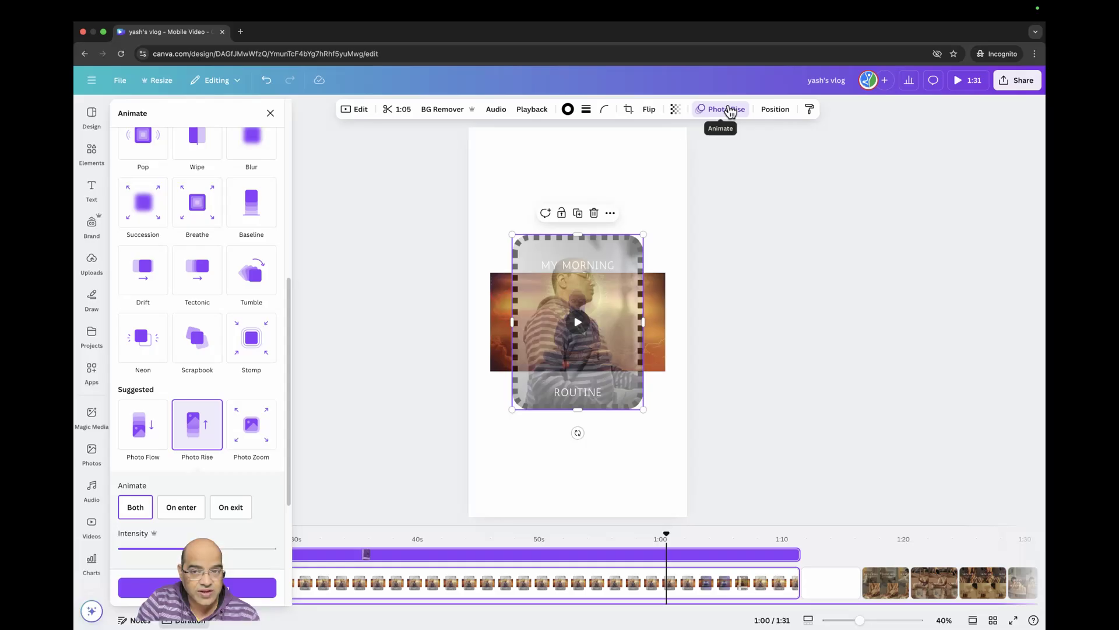
click(768, 110)
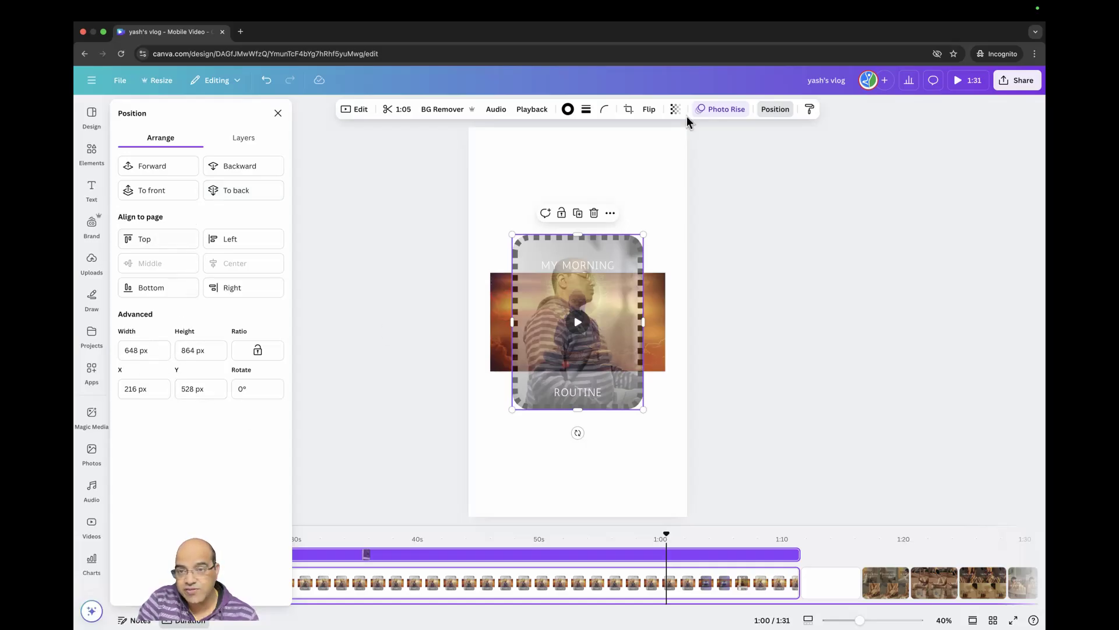
click(810, 109)
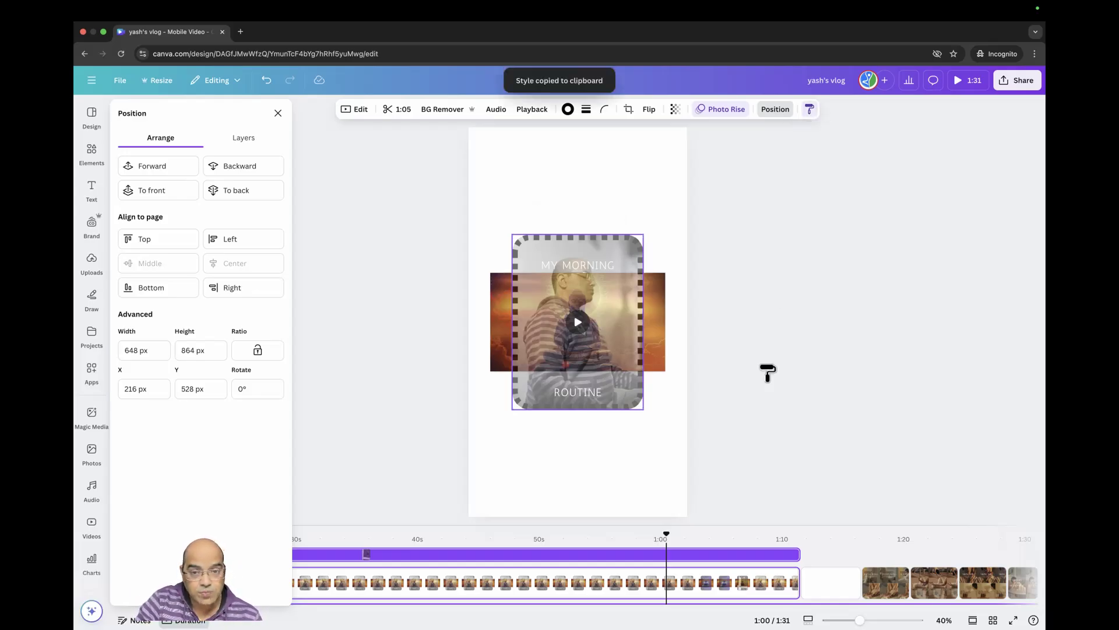
On the Stretching page, select the heading and each of the three stacked clips in turn to view their editing options.
click(925, 580)
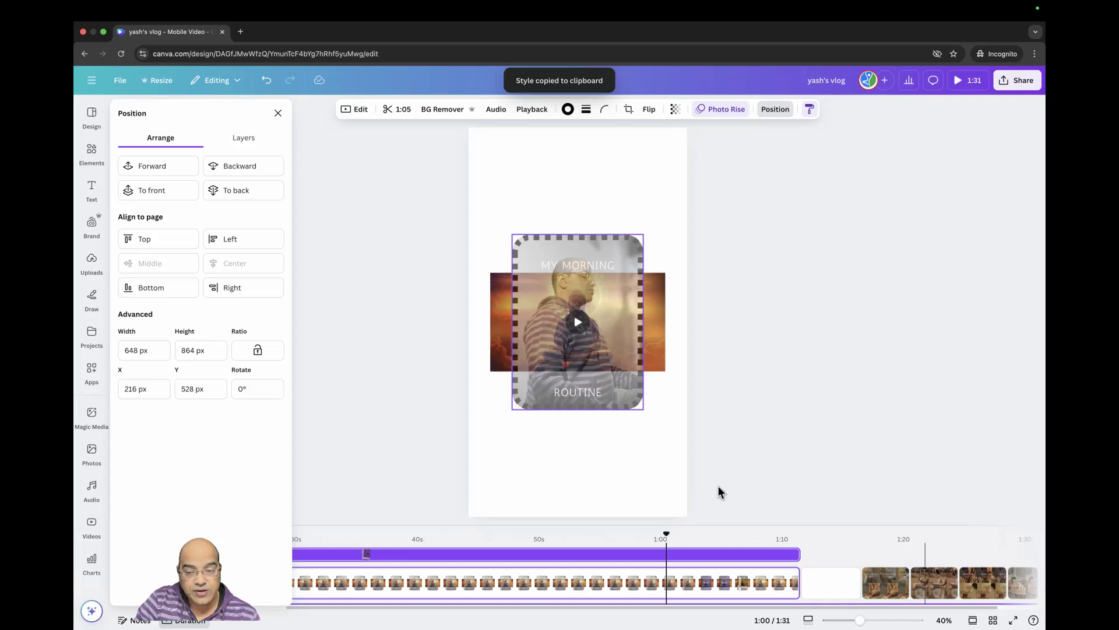
click(581, 321)
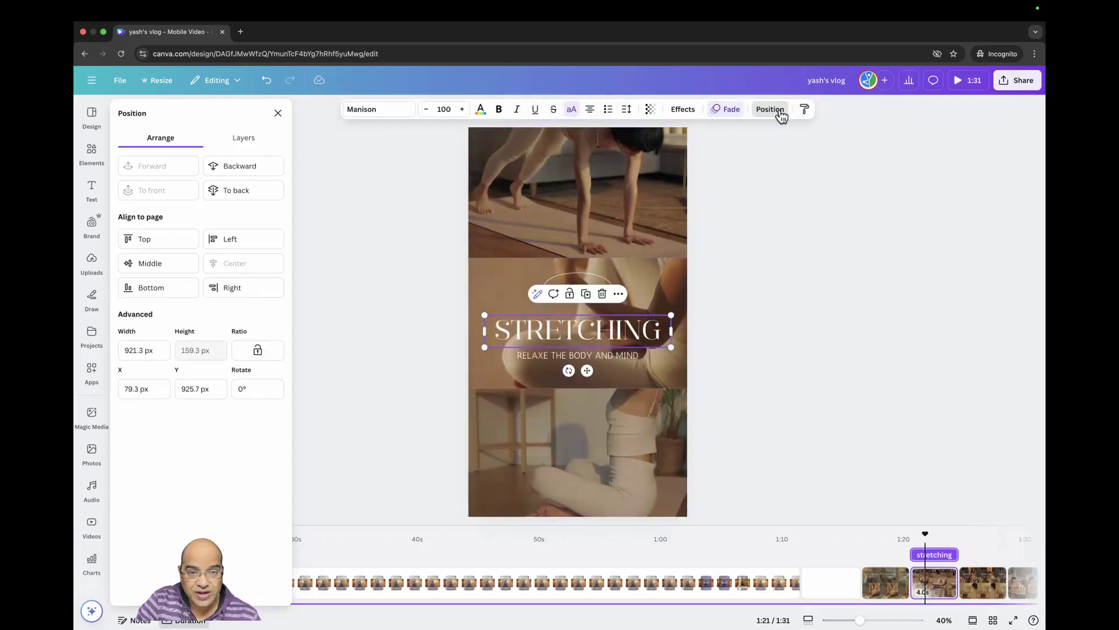
click(278, 113)
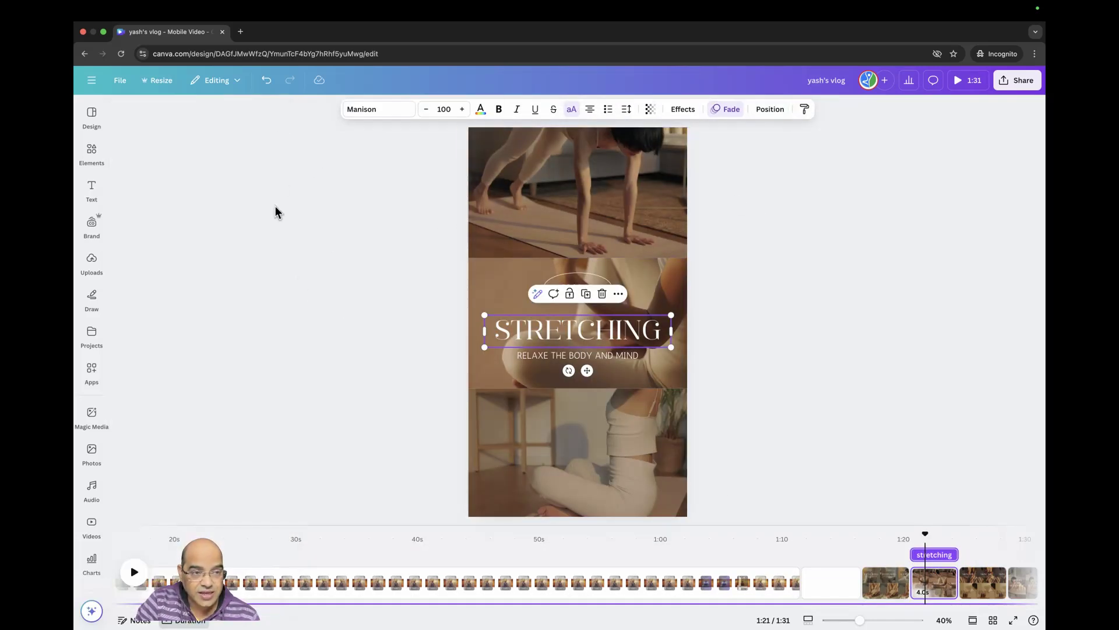
click(564, 163)
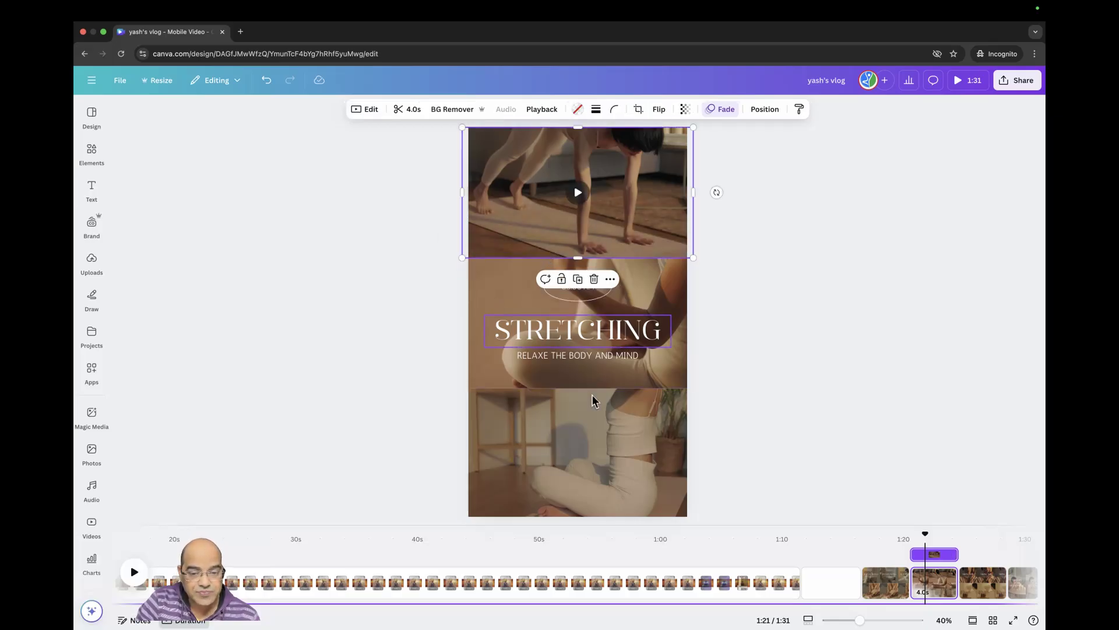
click(565, 450)
click(661, 297)
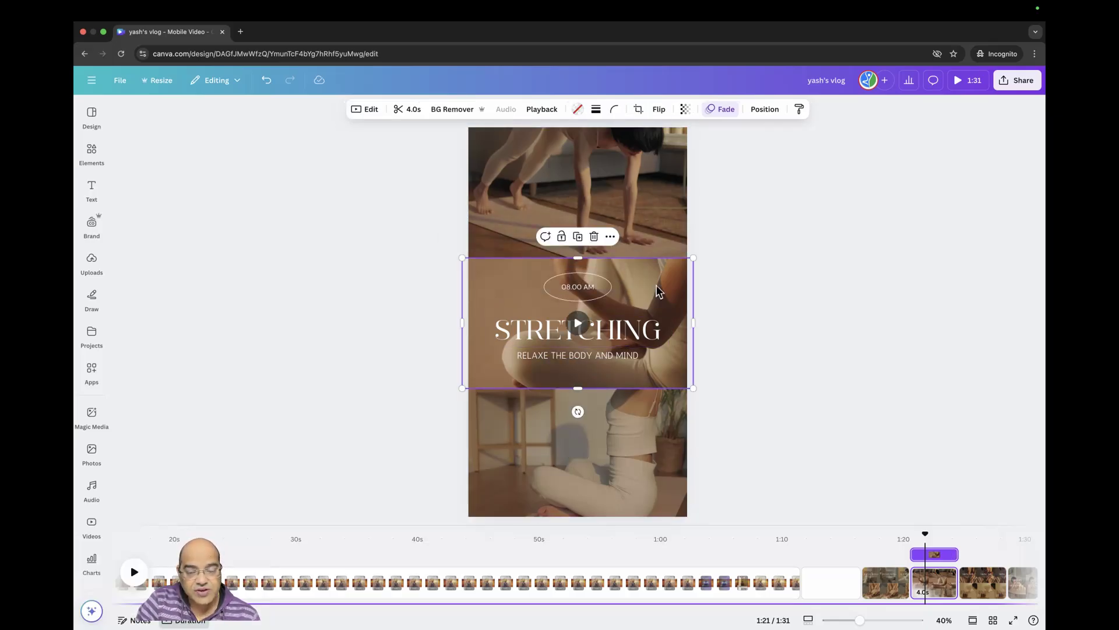
click(778, 295)
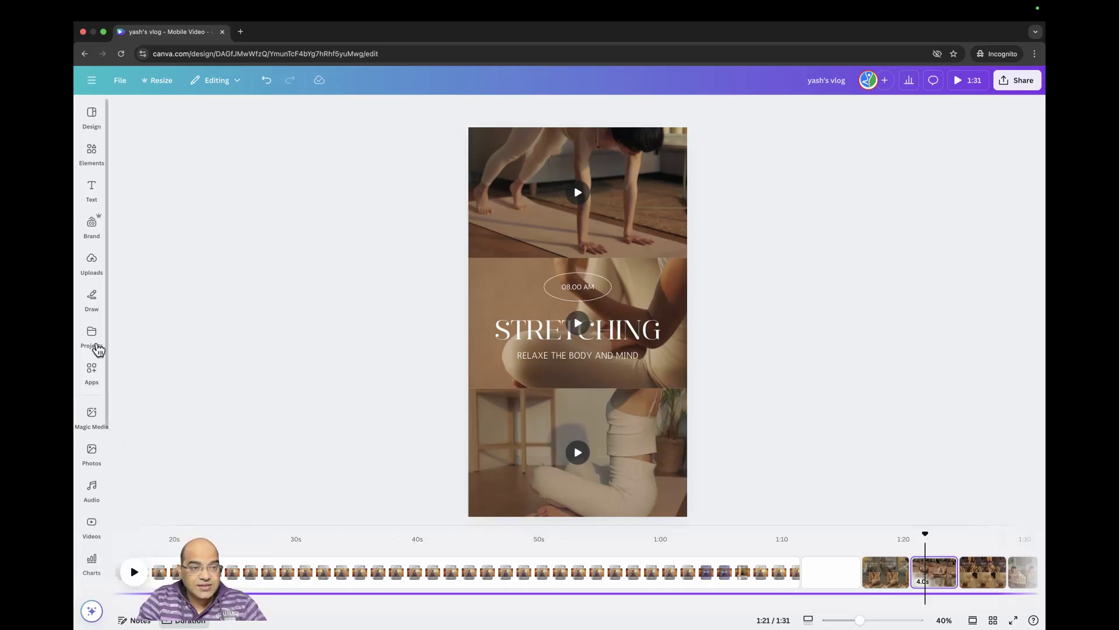
Browse the apps available for the design and the categories of the stock video library.
click(95, 257)
click(92, 298)
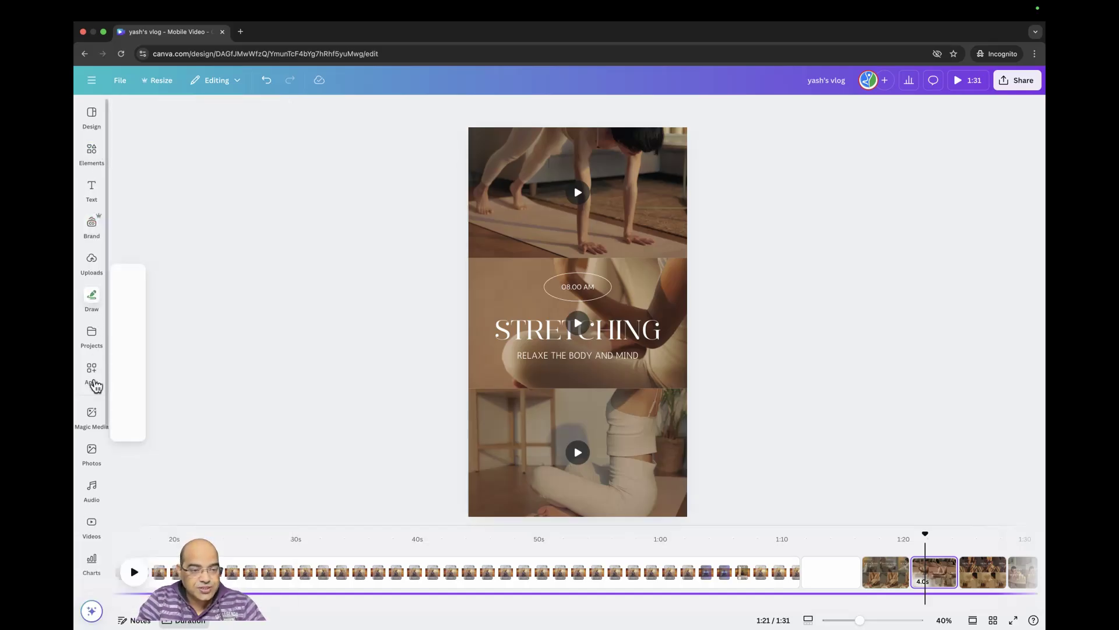
click(93, 378)
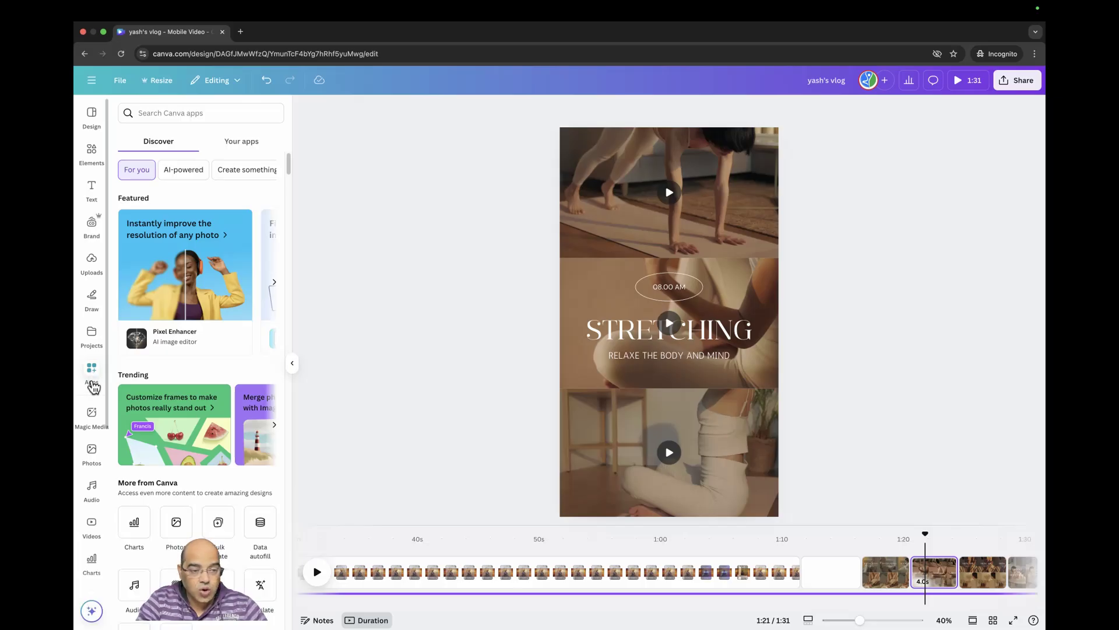
scroll(148, 363, down, 1)
scroll(148, 363, down, 3)
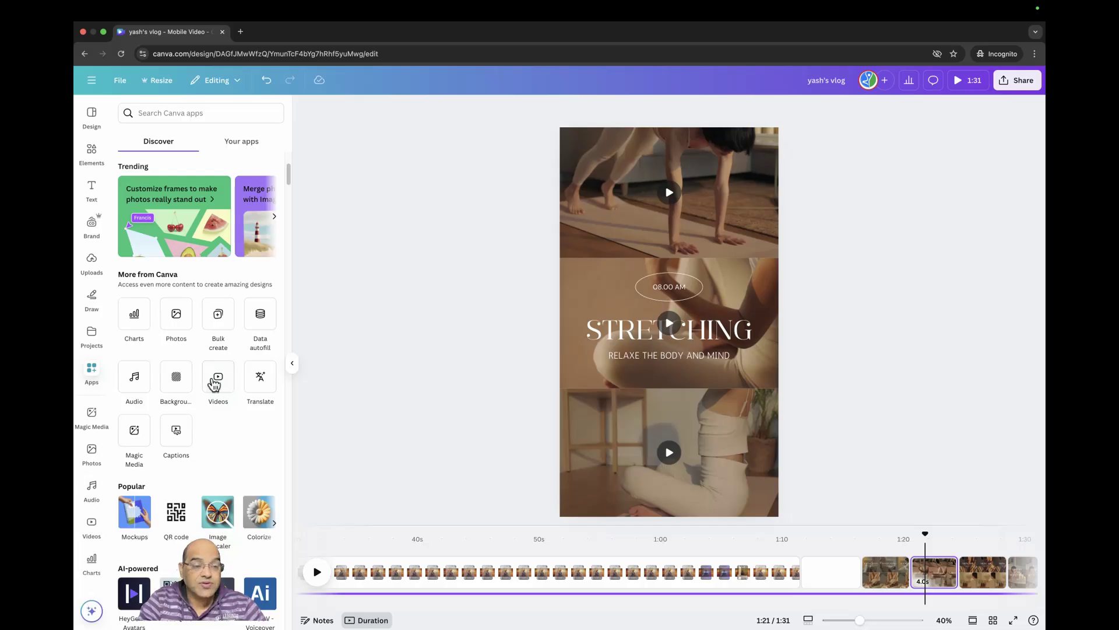
click(227, 389)
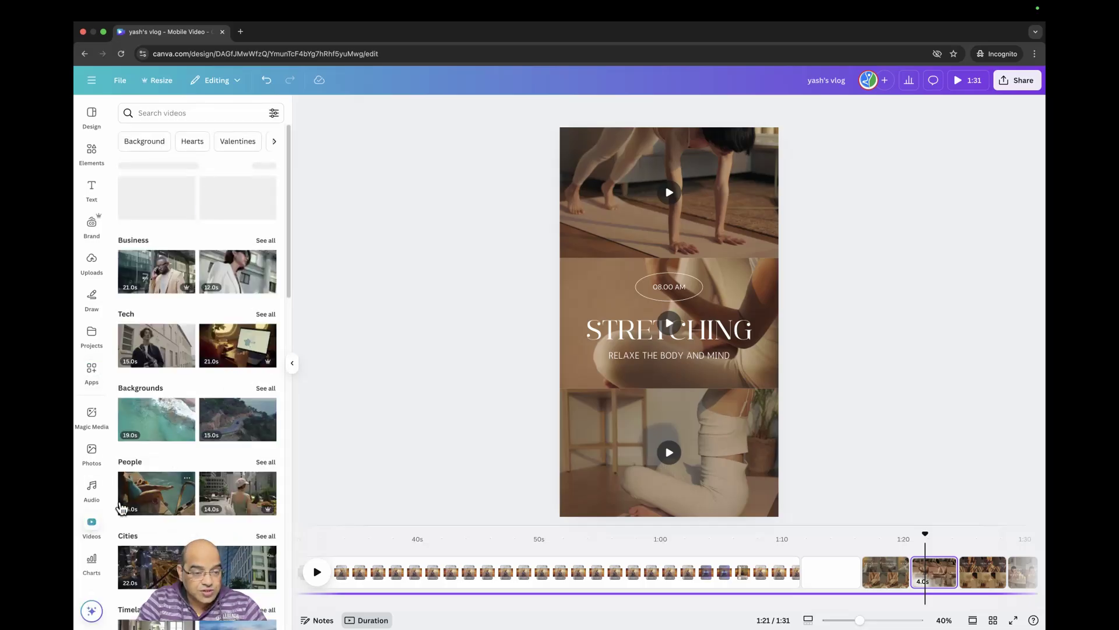
scroll(169, 452, down, 5)
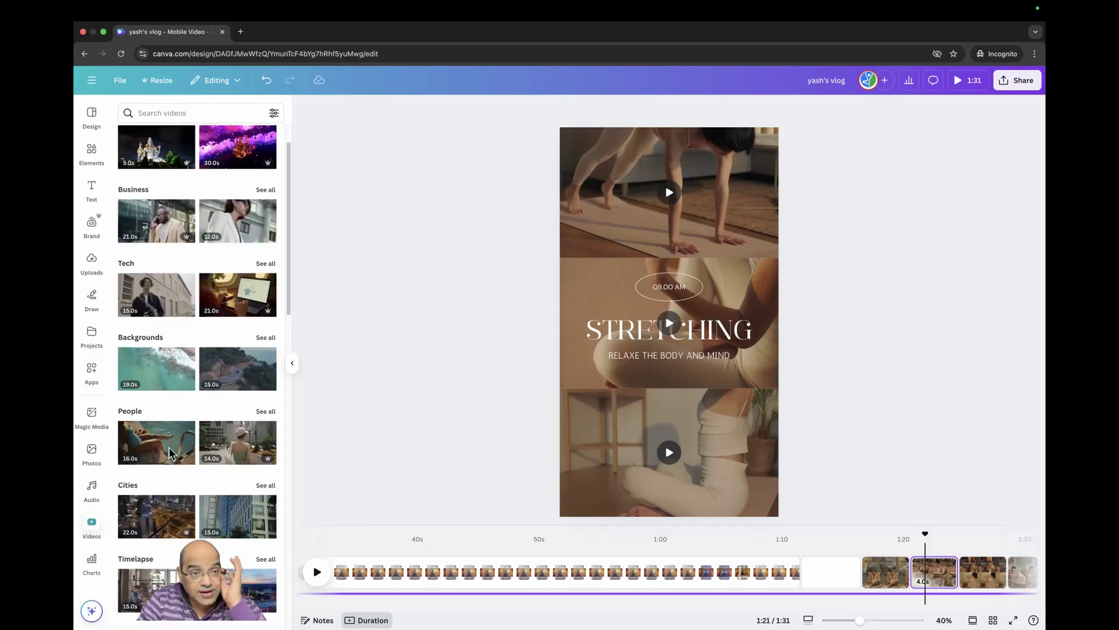
scroll(169, 452, up, 5)
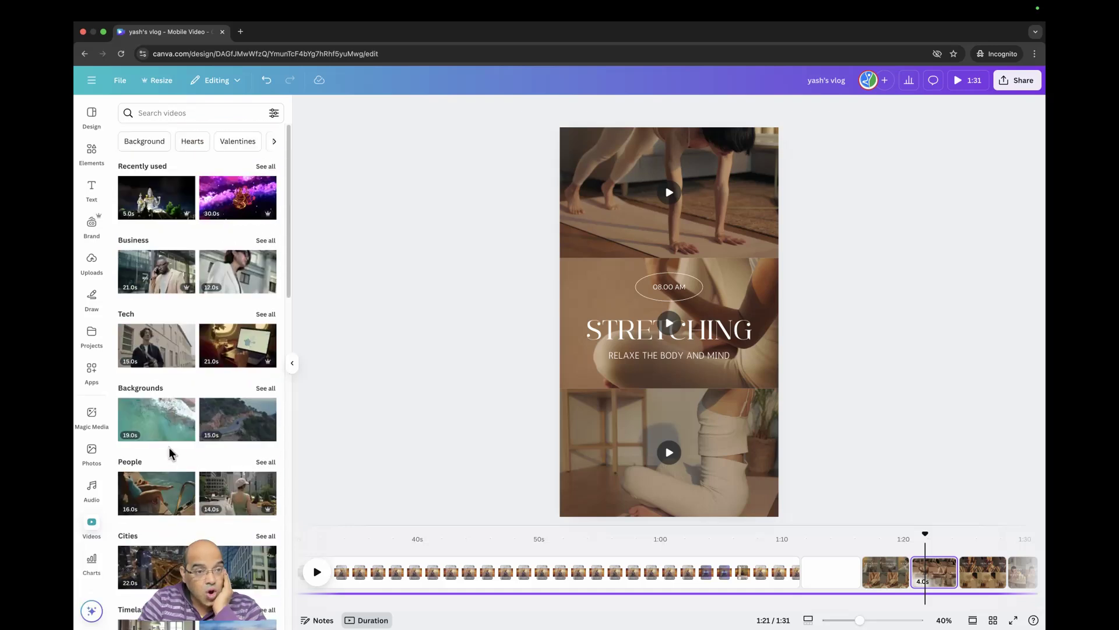
Browse the stock video categories, search the video library for "Om Namah Shivay" and look through the resulting clips.
scroll(169, 451, down, 6)
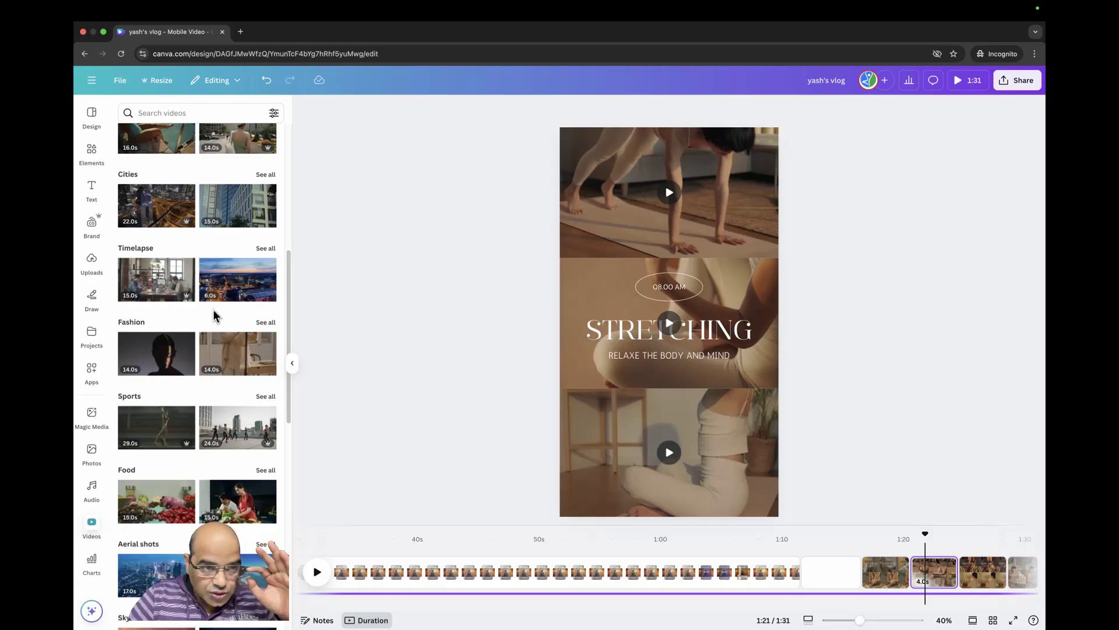
scroll(215, 315, up, 6)
click(183, 109)
text(mahs)
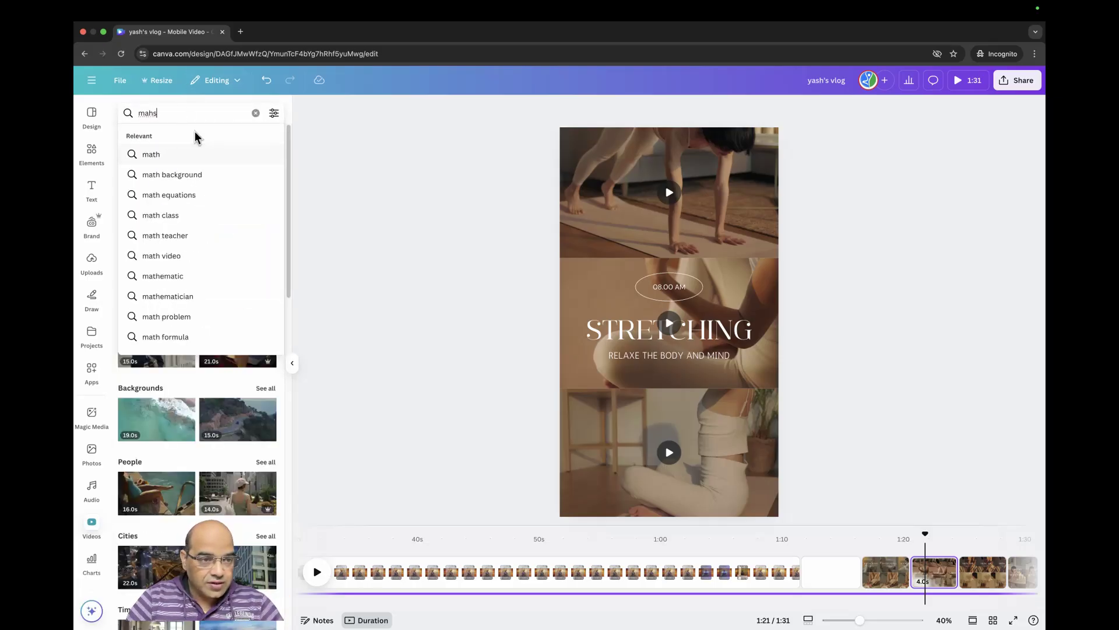
key(BackSpace)
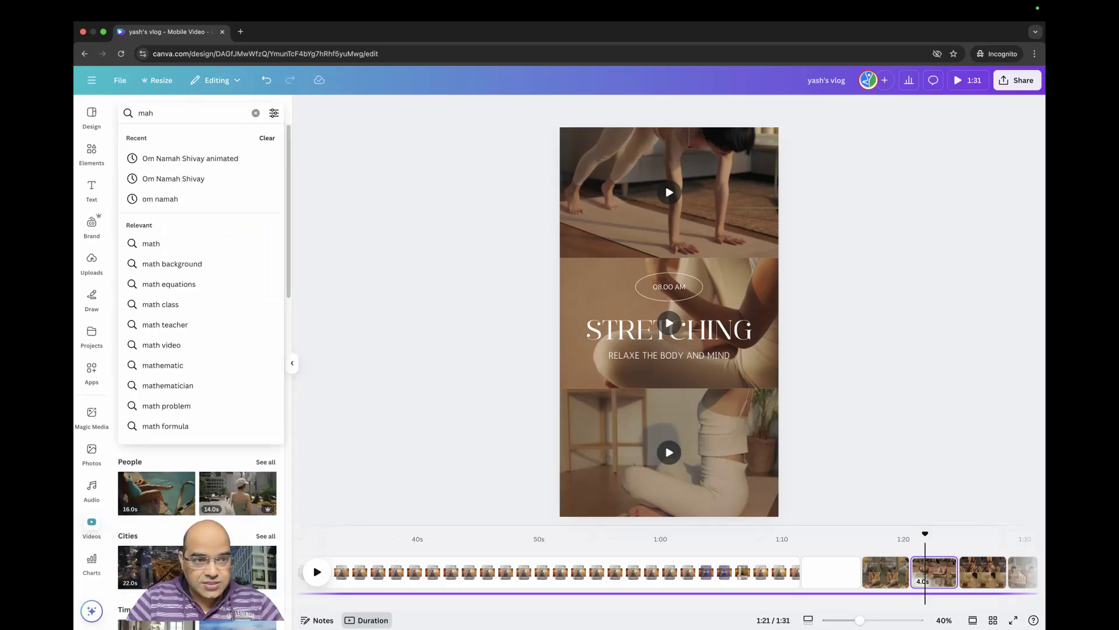
click(190, 179)
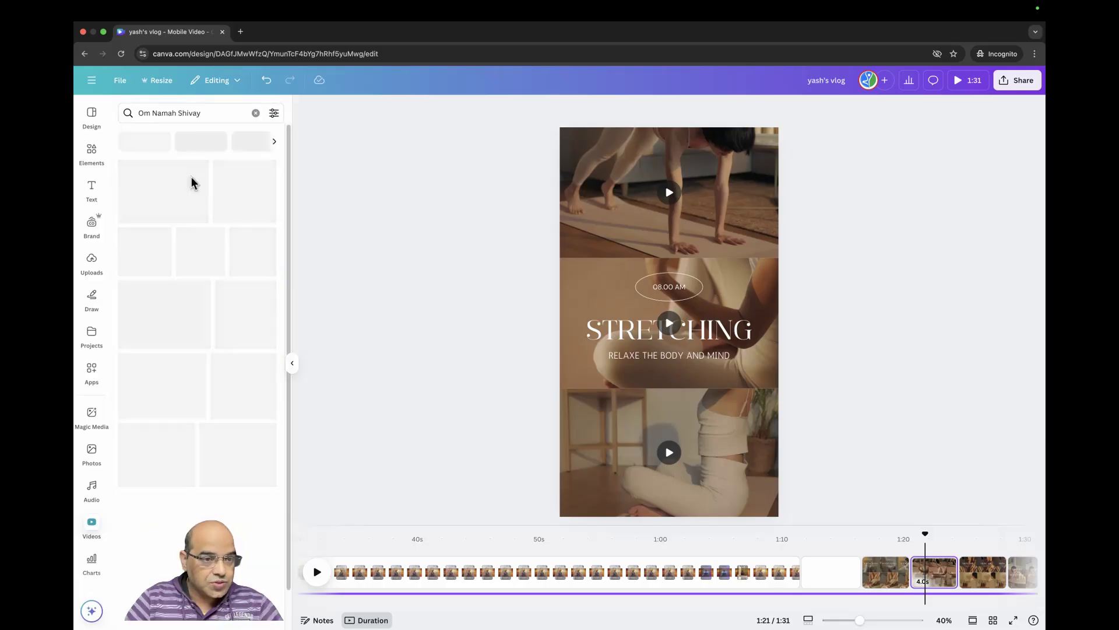
scroll(203, 373, down, 15)
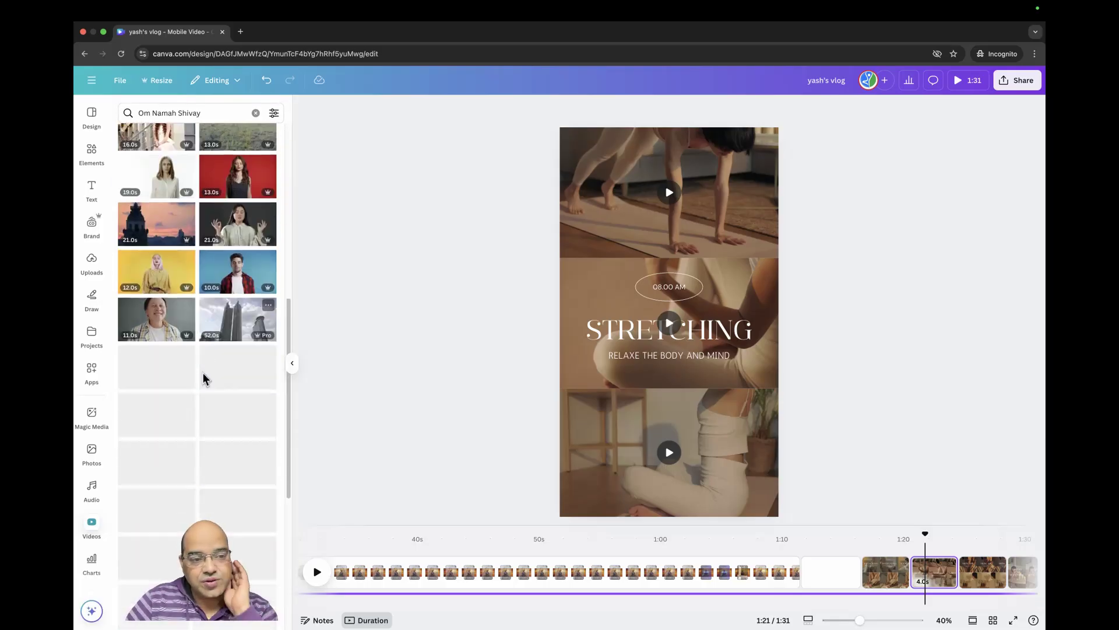
scroll(203, 378, up, 15)
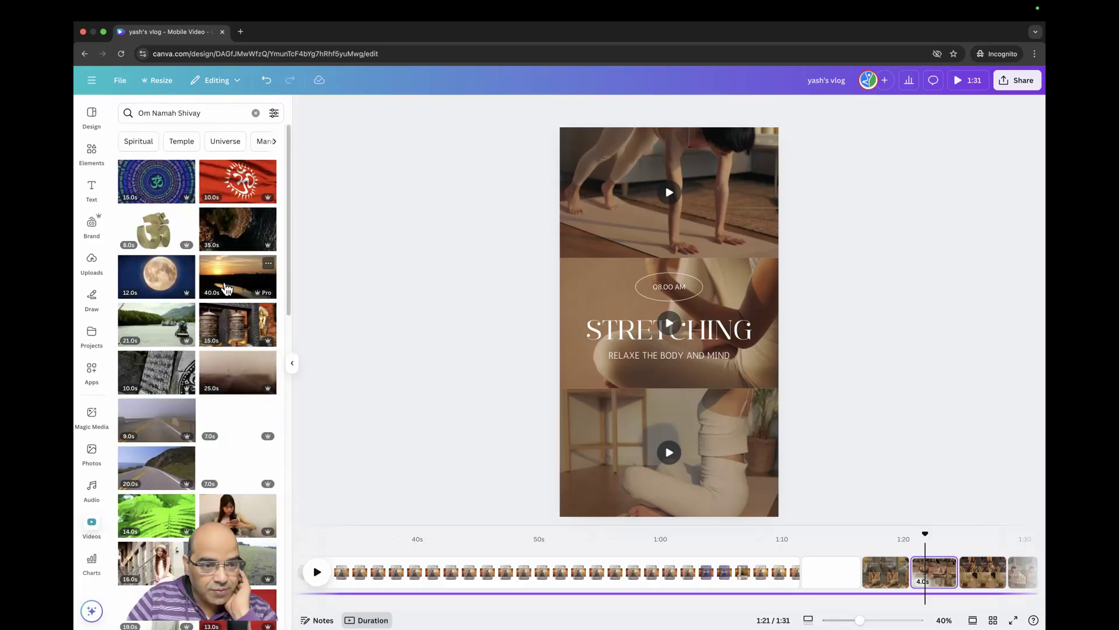